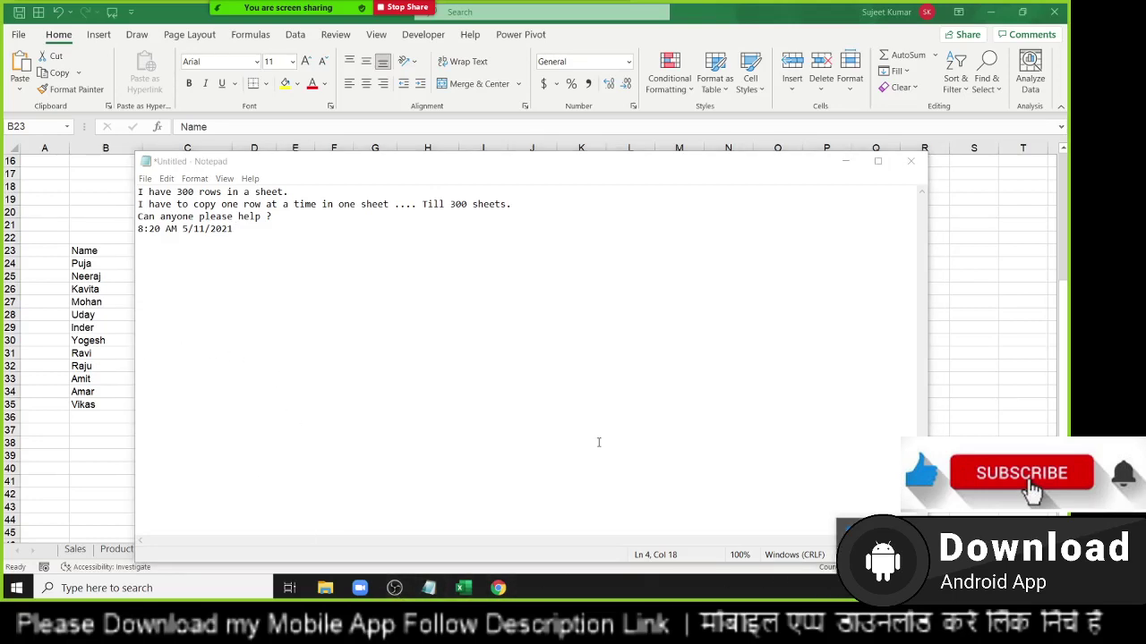
Step: Delete the timestamp line from the Notepad note, leaving only the three-line question
click(170, 246)
click(237, 230)
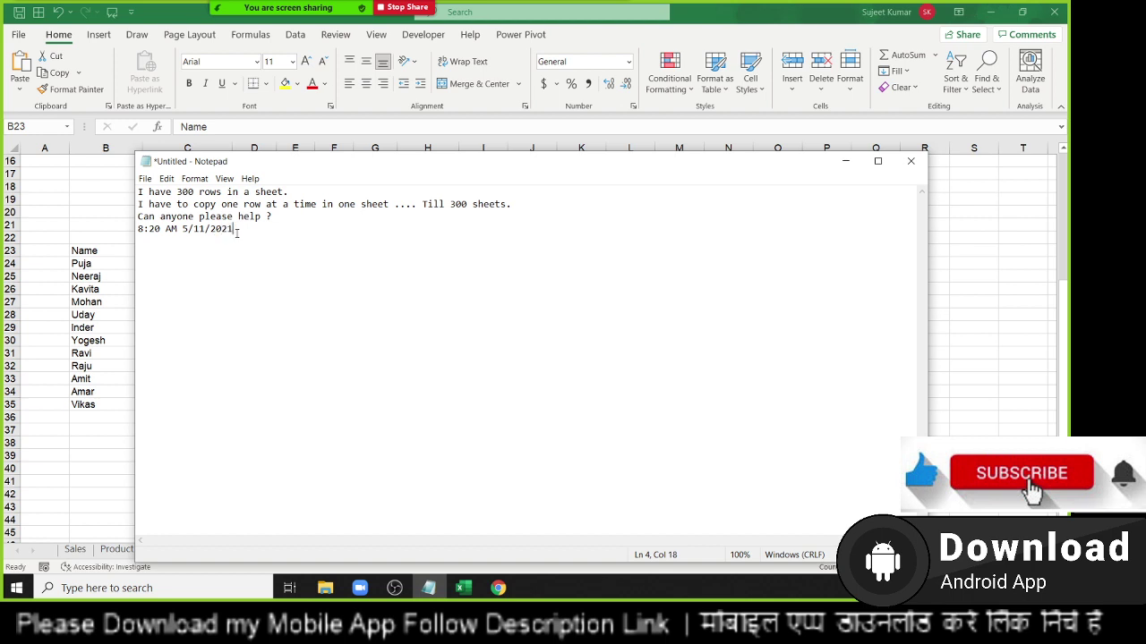
drag(237, 230, 132, 230)
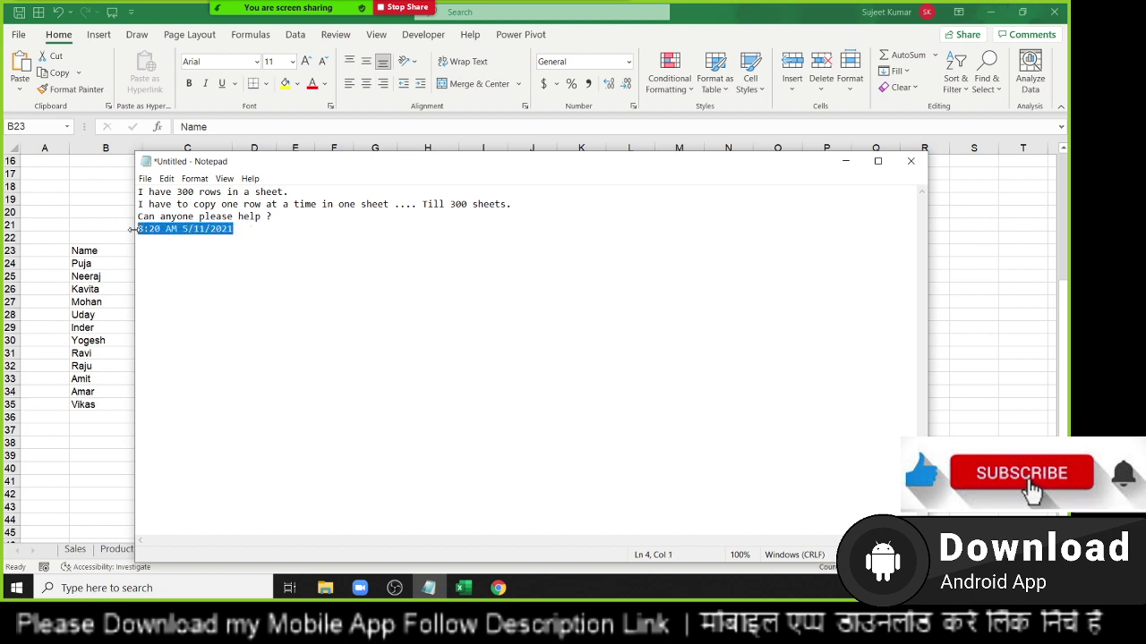
key(Delete)
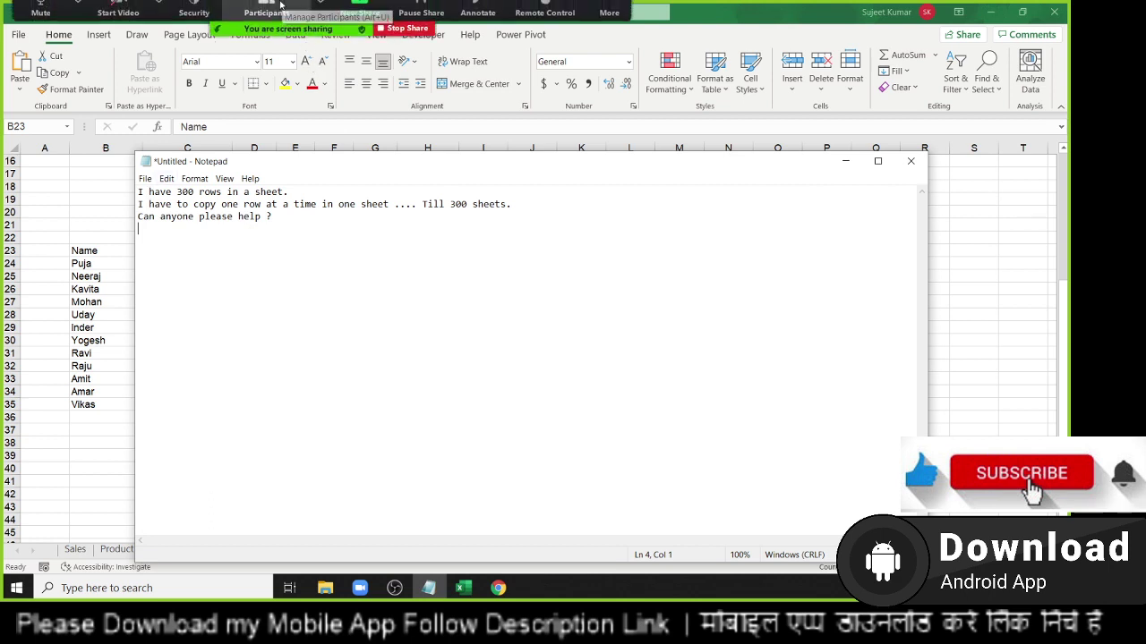
Step: Allow the second and third Zoom participants to record, then close the participants list
click(274, 29)
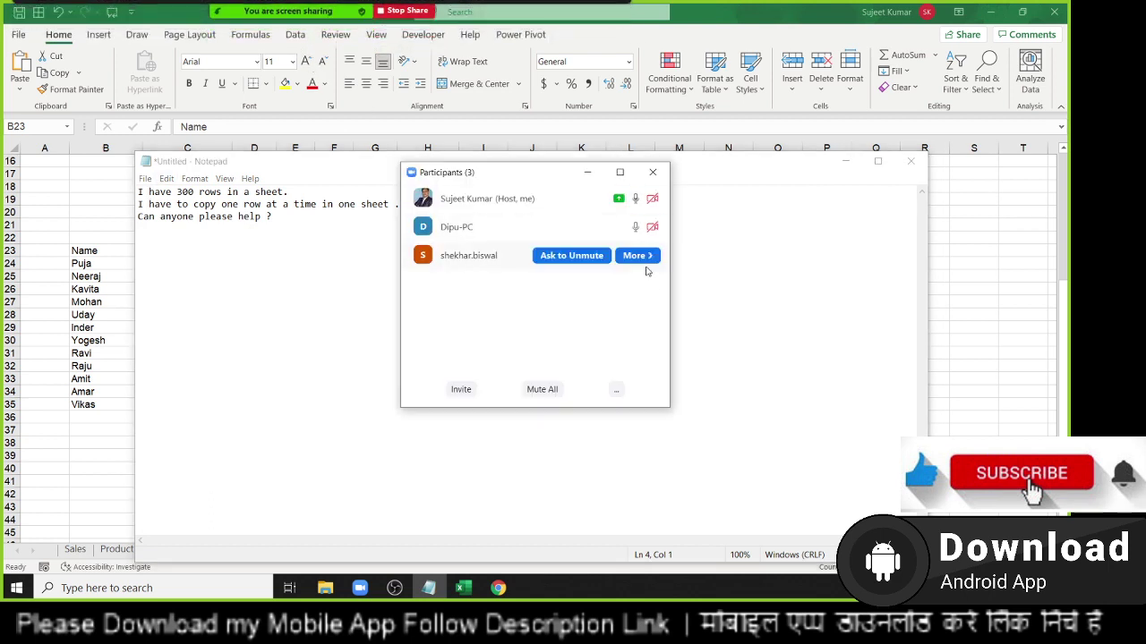
click(653, 259)
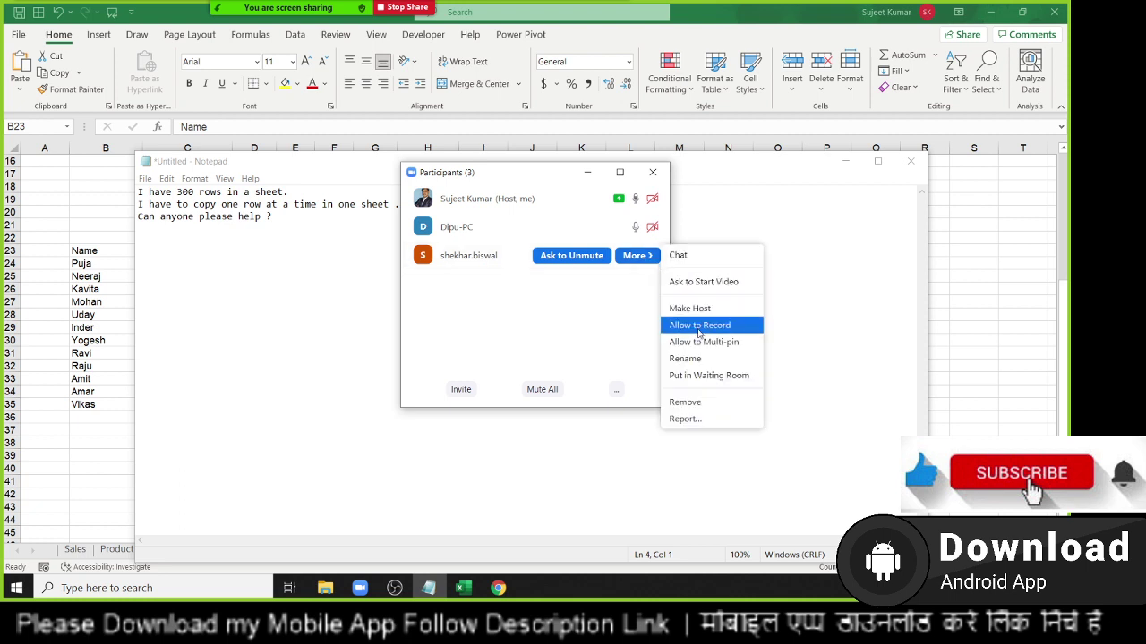
click(699, 325)
click(635, 226)
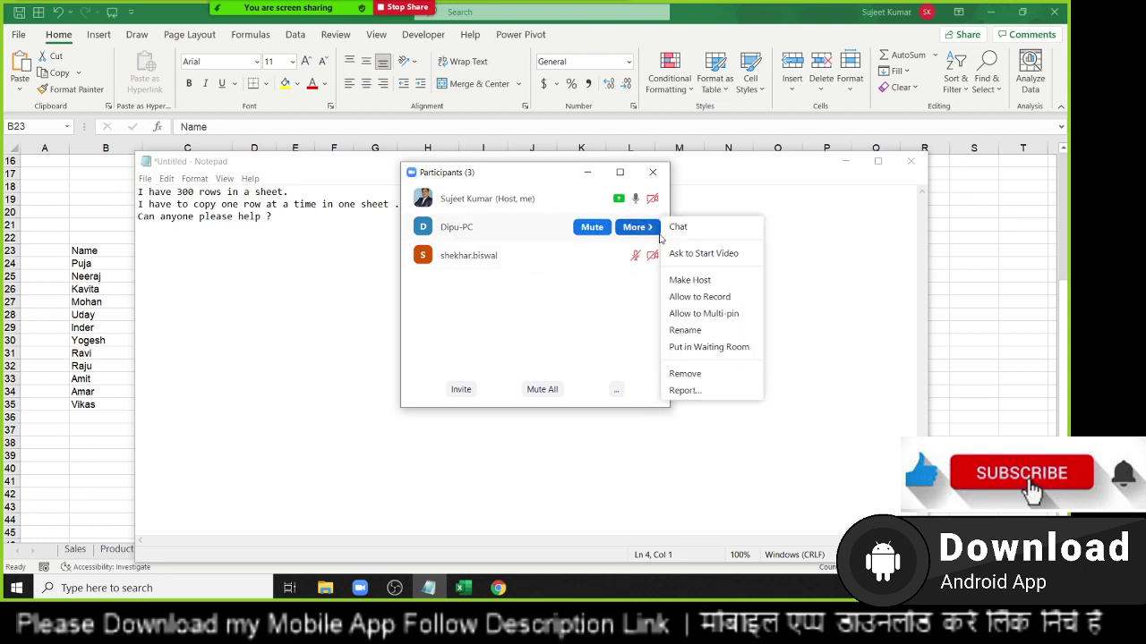
click(700, 299)
click(652, 172)
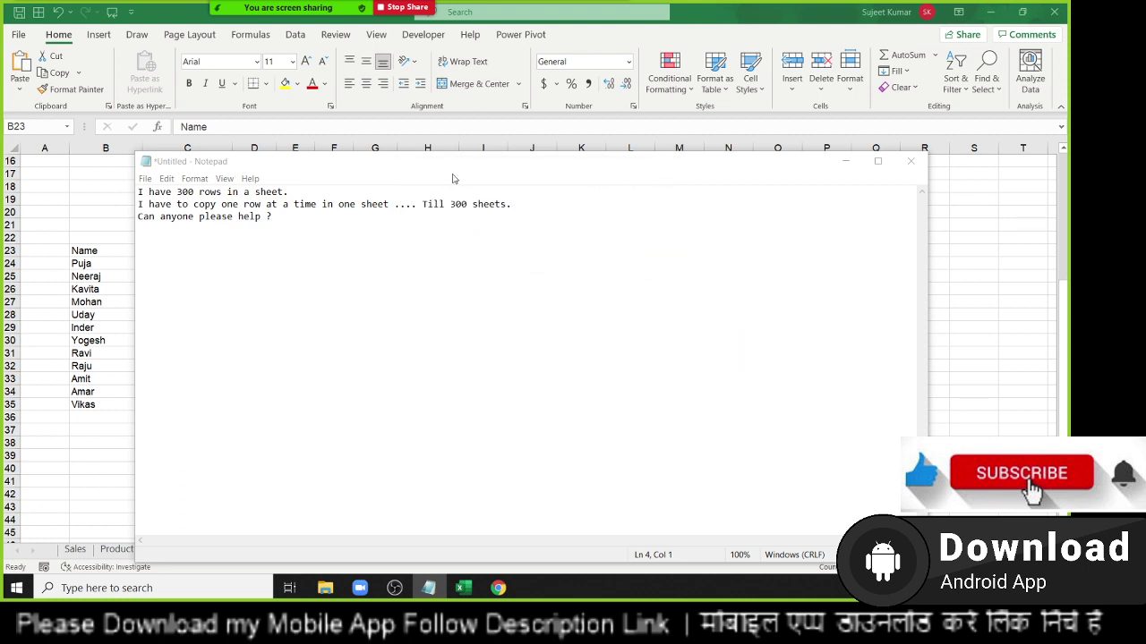
Step: Open the recent sales workbook and go to its Data sheet
click(101, 173)
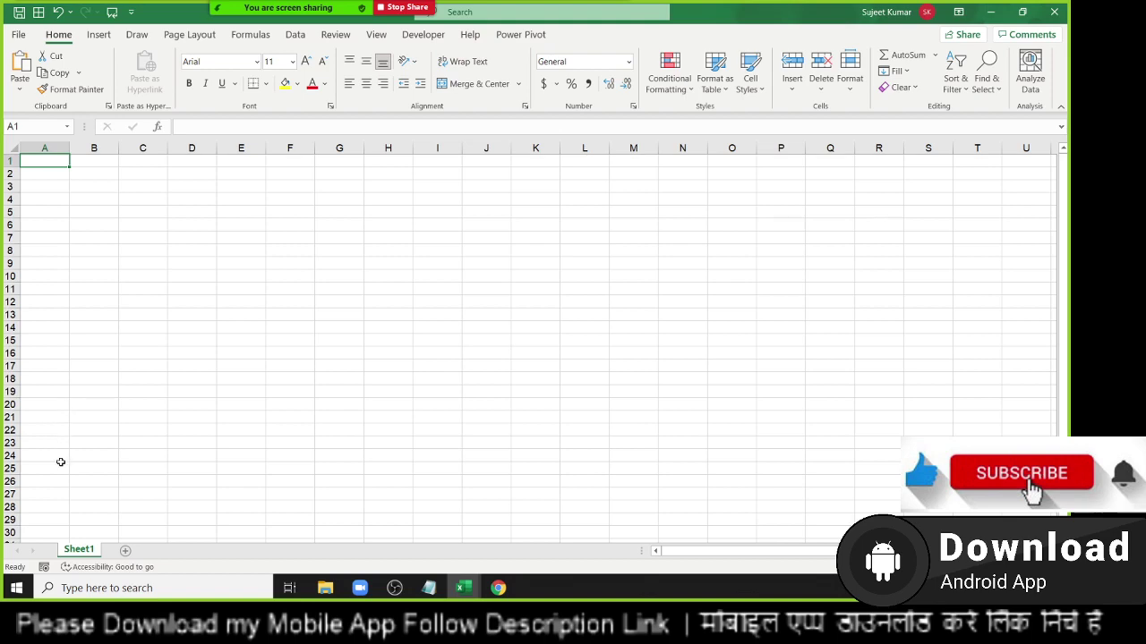
click(76, 549)
click(140, 235)
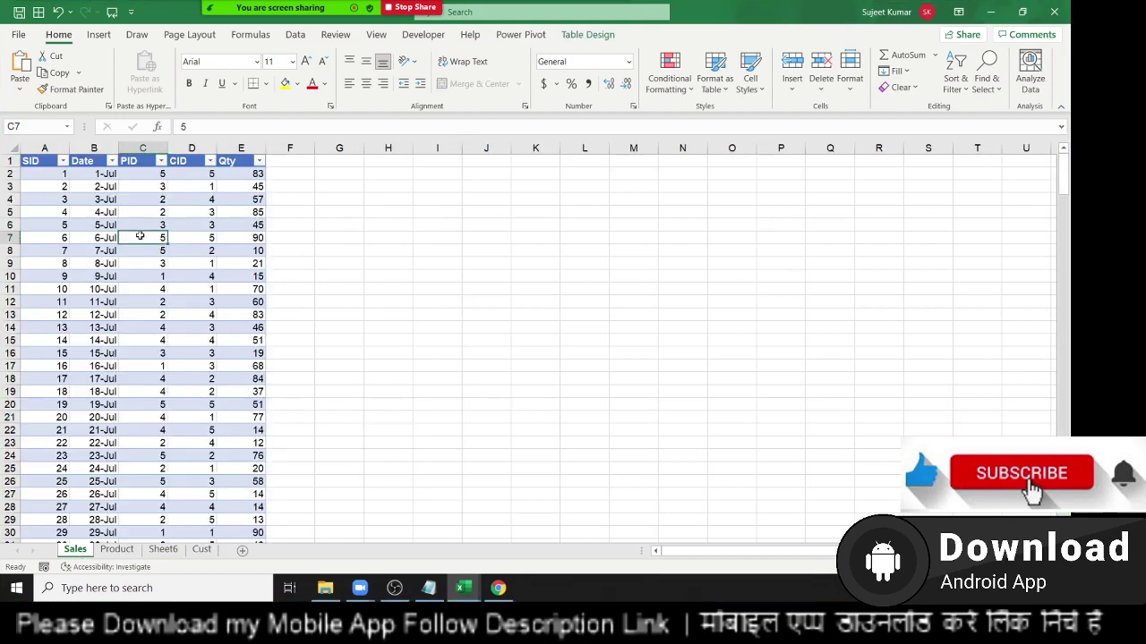
key(ctrl+n)
click(18, 34)
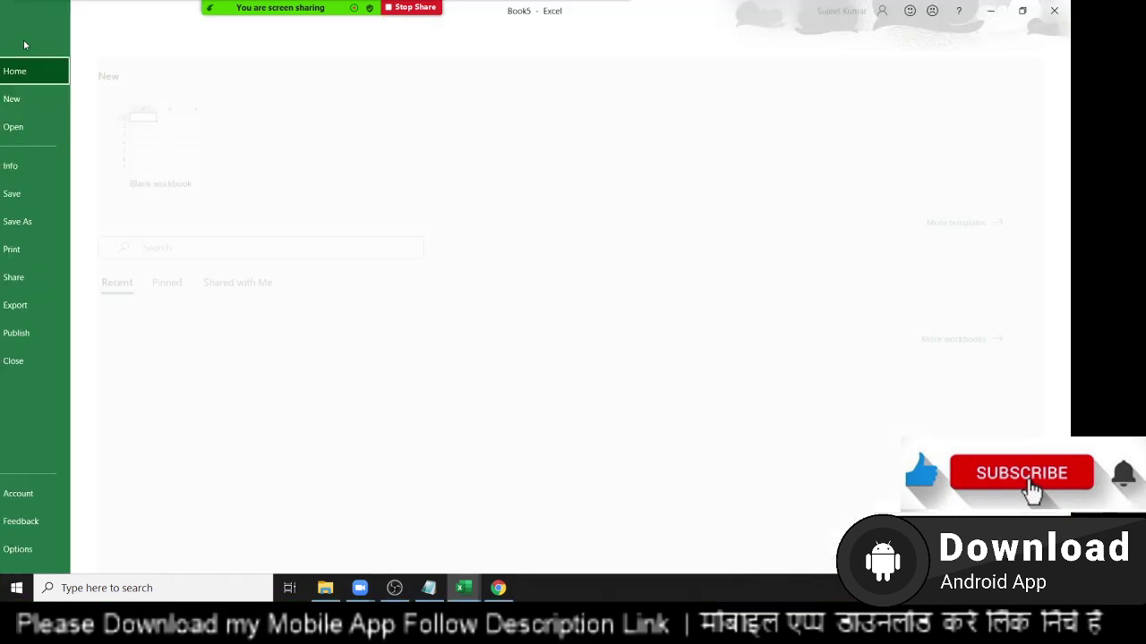
click(205, 356)
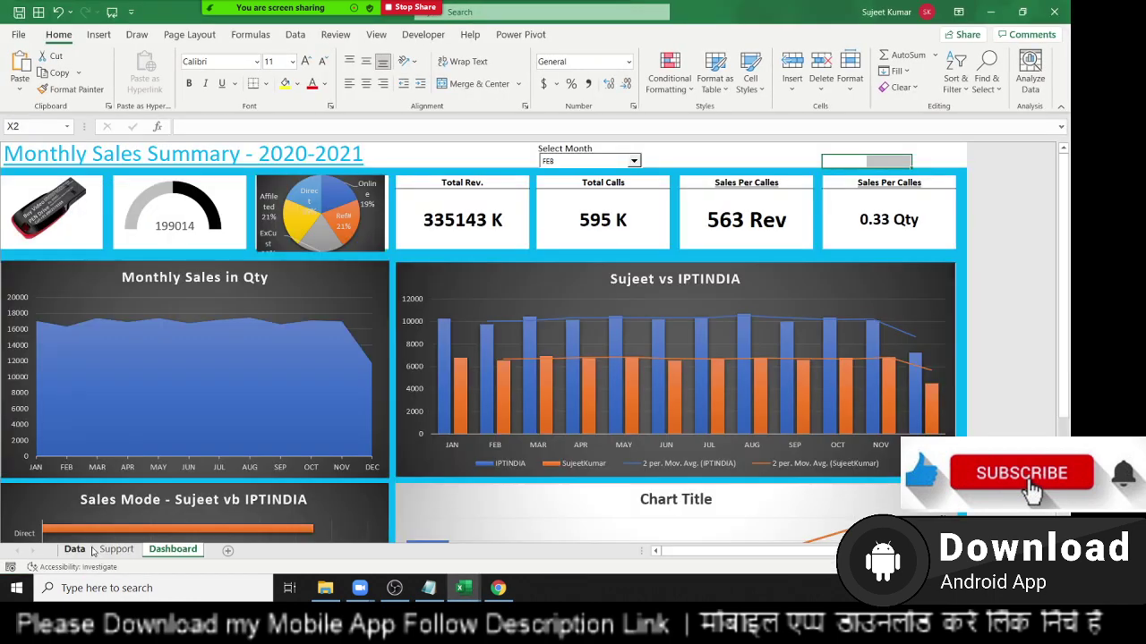
click(77, 550)
Step: Copy the sales table A1:Q51 into Sheet1 of a new workbook
mouse_move(43, 162)
mouse_down()
mouse_move(700, 535)
mouse_move(714, 472)
mouse_move(750, 416)
mouse_move(754, 565)
mouse_move(753, 544)
mouse_up()
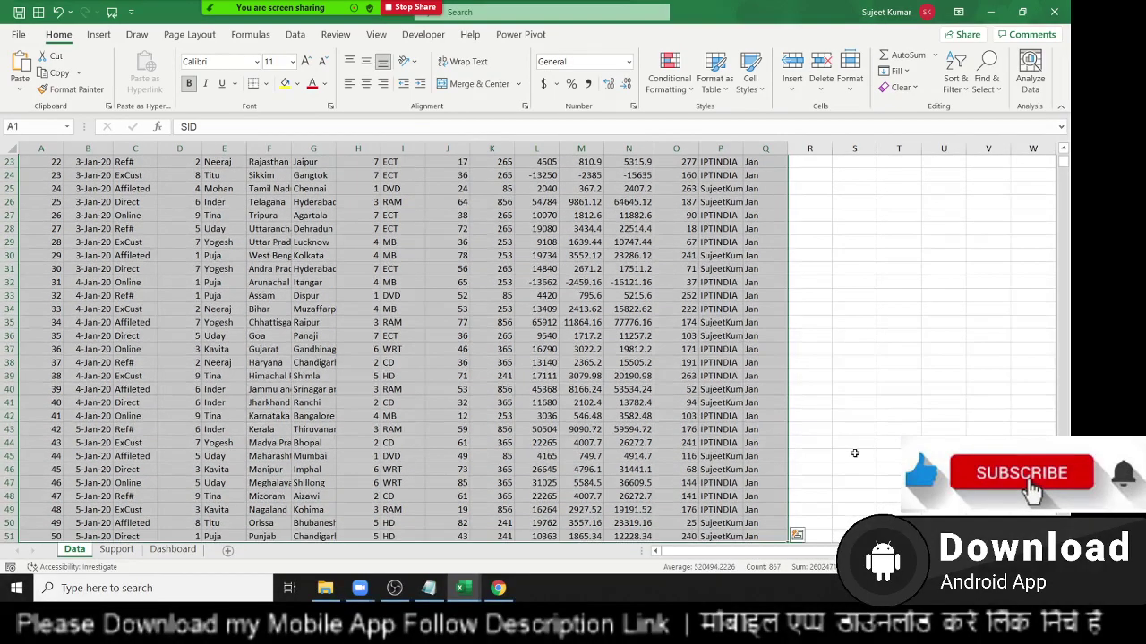
key(ctrl+c)
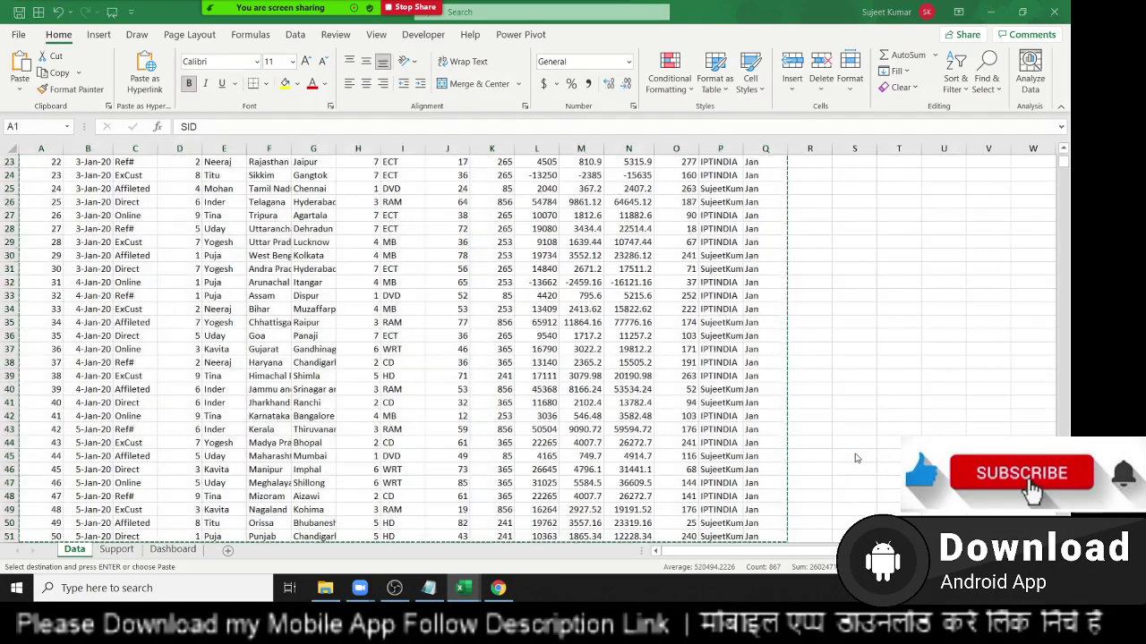
key(ctrl+n)
key(ctrl+v)
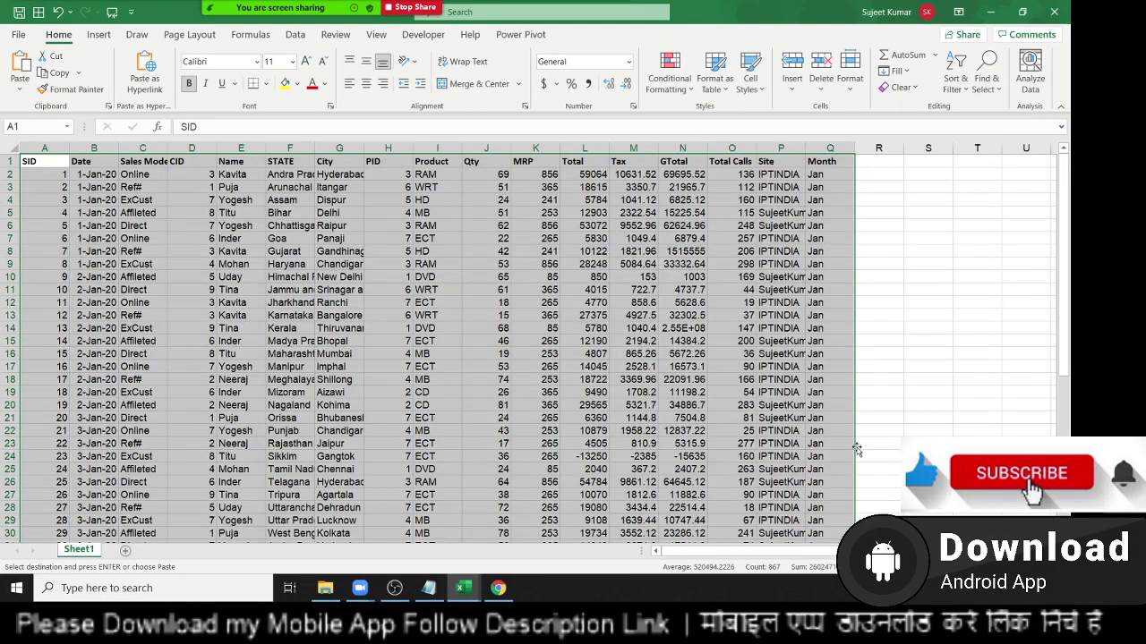
Step: Add a new worksheet and name it 1
click(68, 188)
key(ctrl+Down)
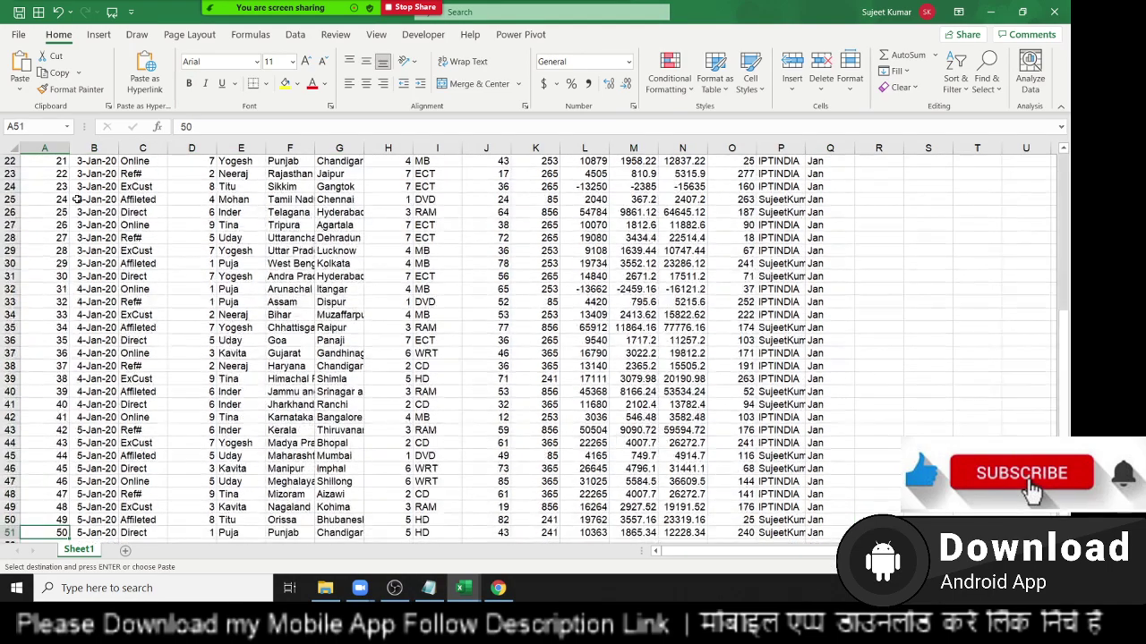
key(ctrl+Up)
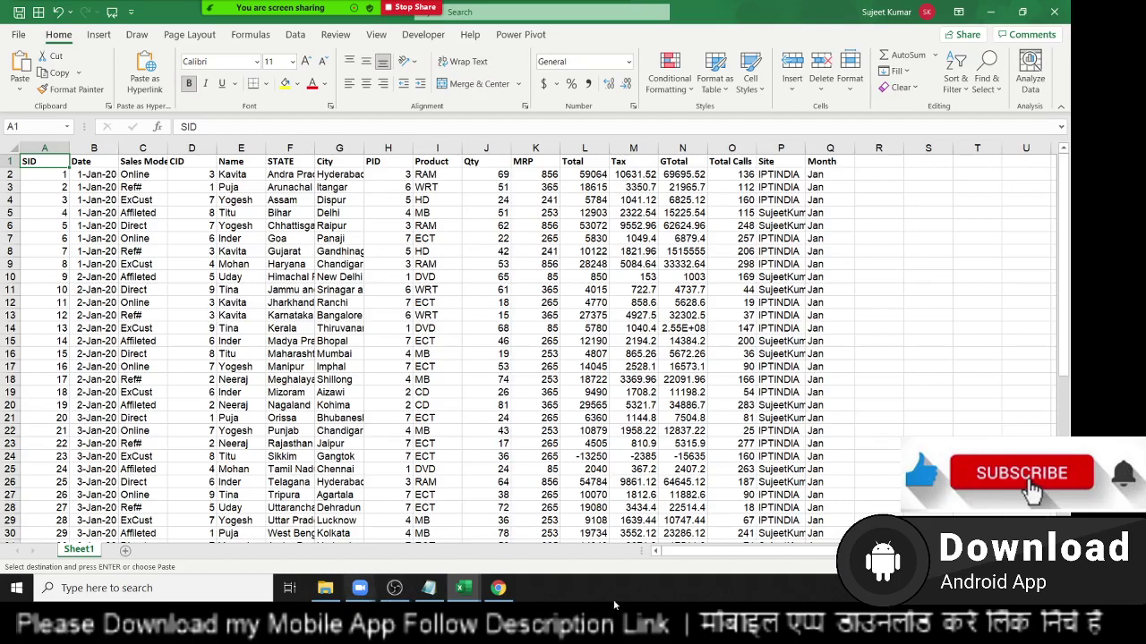
click(125, 550)
double_click(117, 549)
text(1)
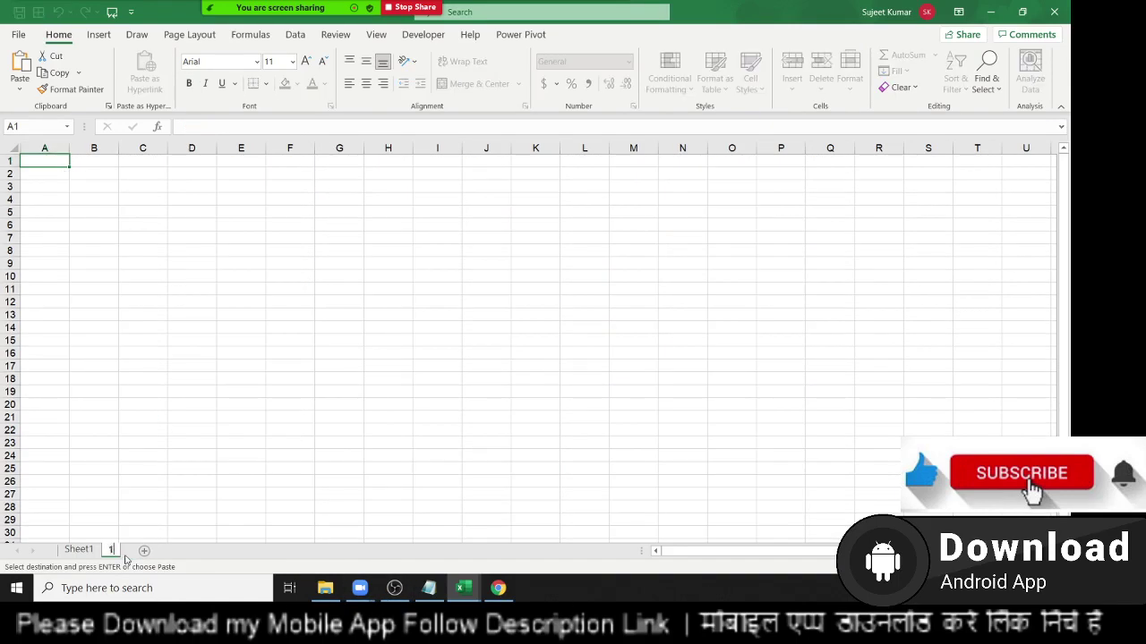
click(90, 354)
Step: Copy Sheet1's header row A1:Q1 into row 1 of sheet 1
click(78, 549)
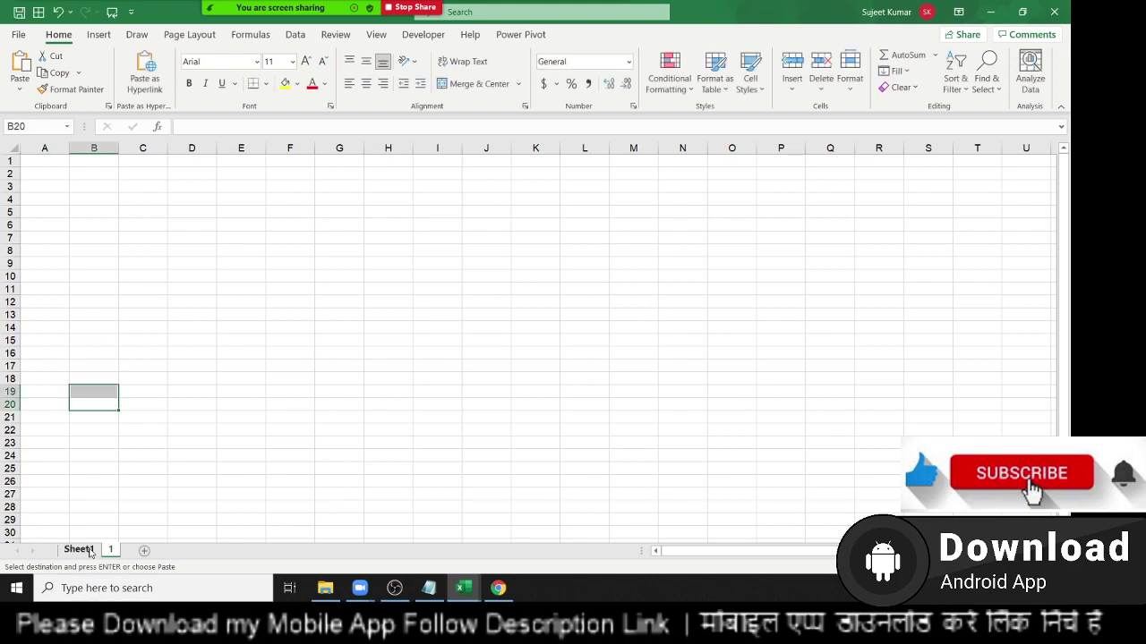
key(ctrl+shift+Right)
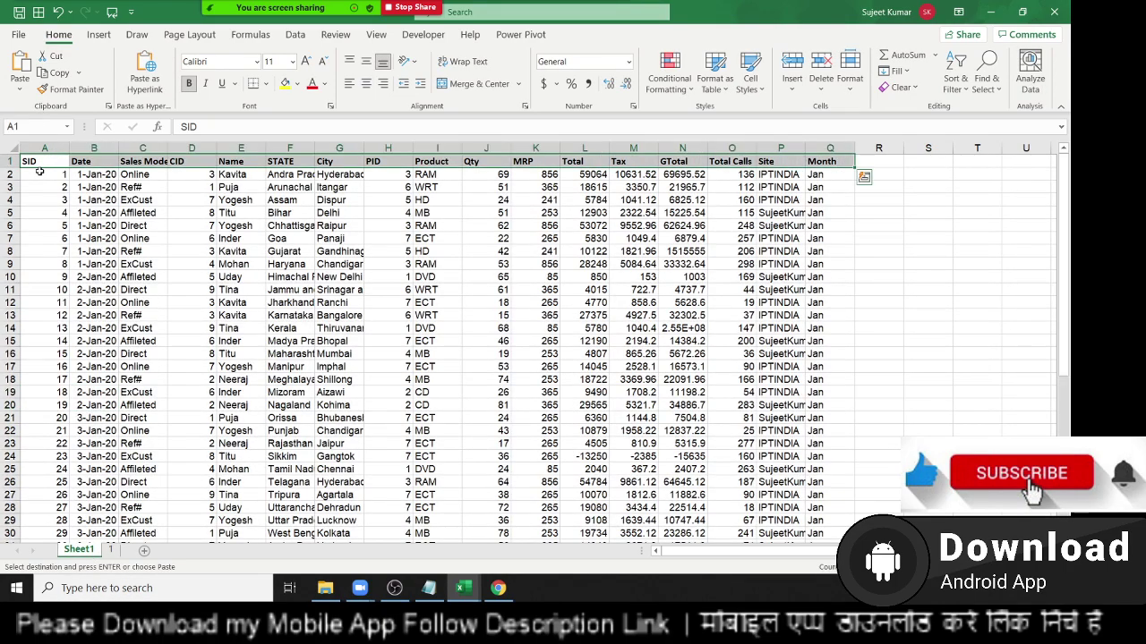
key(ctrl+c)
click(111, 550)
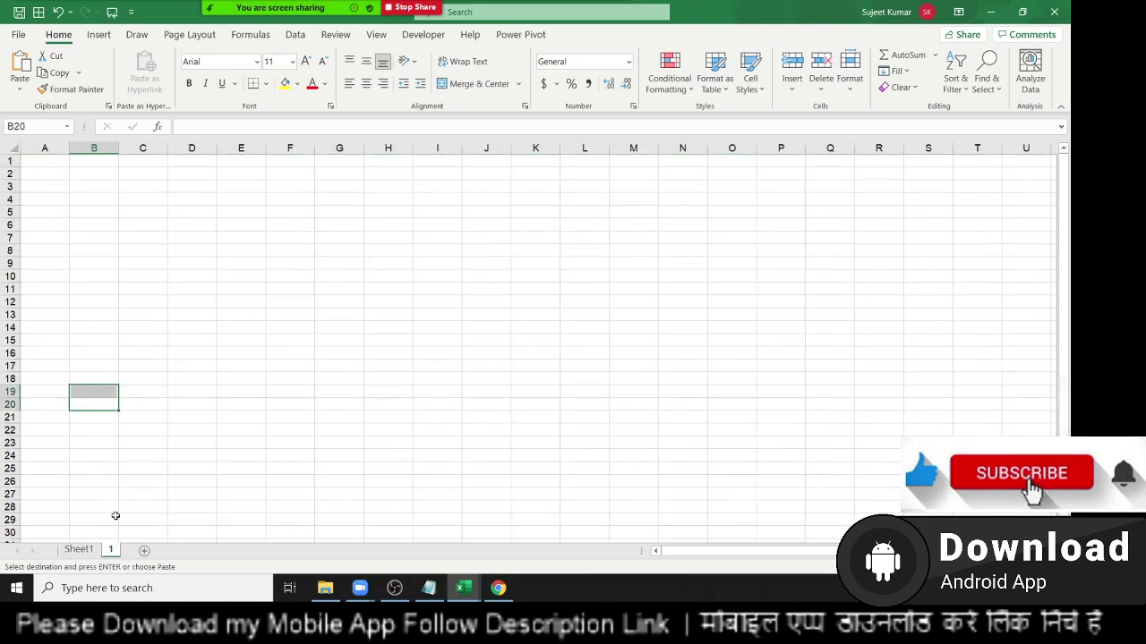
key(ctrl+Up)
key(Left)
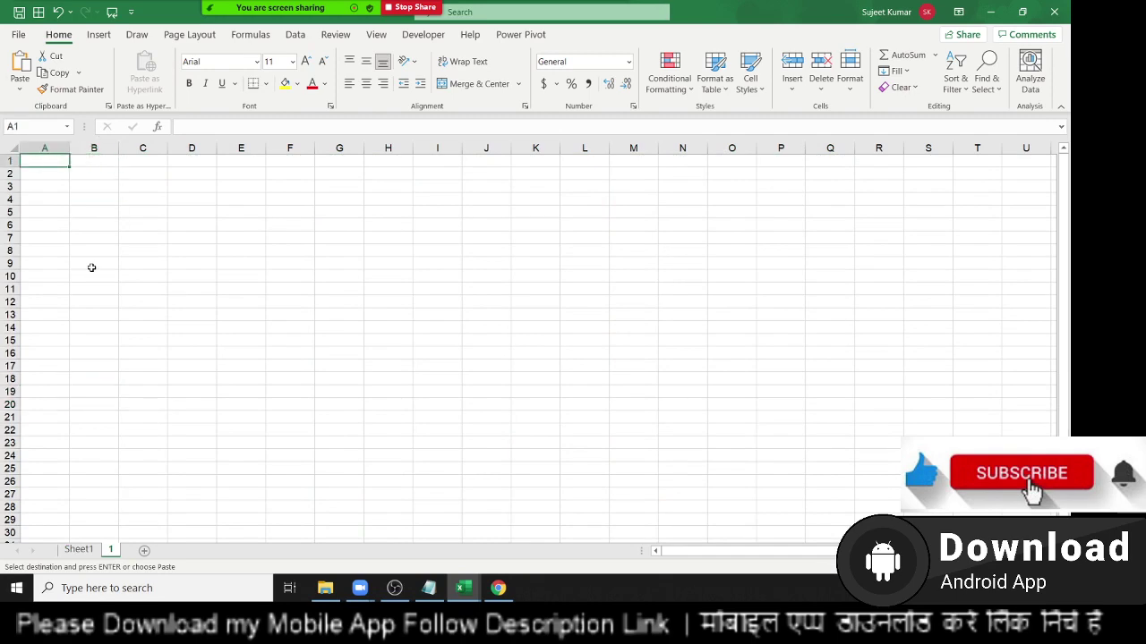
key(ctrl+v)
Step: Copy the first data record (SID 1) from Sheet1 into row 2 of sheet 1
key(Down)
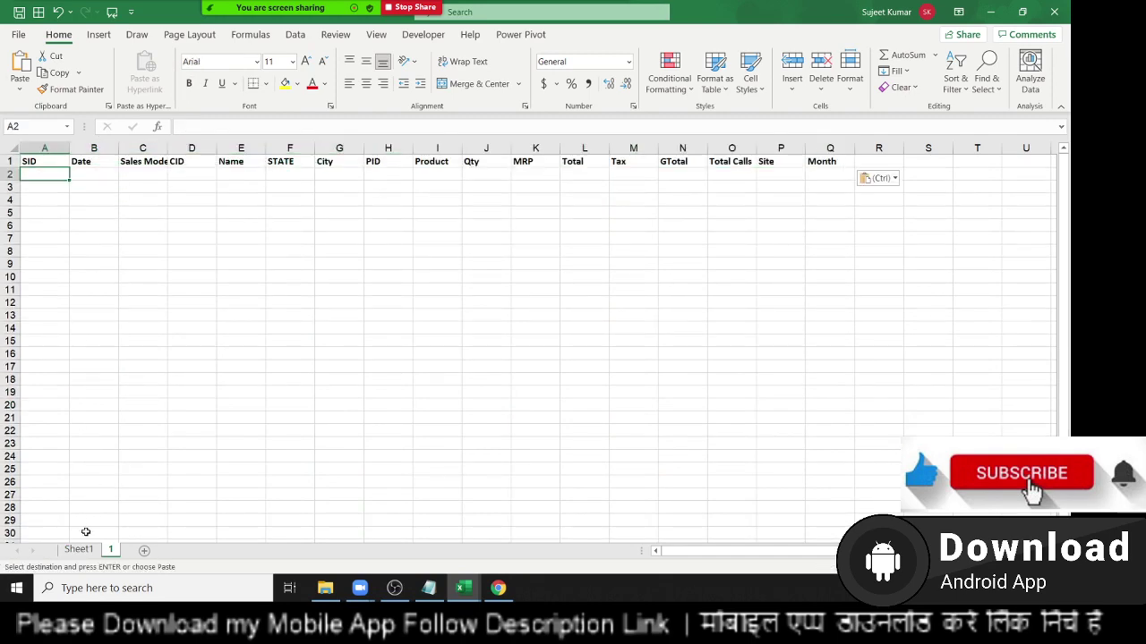
click(79, 550)
click(59, 175)
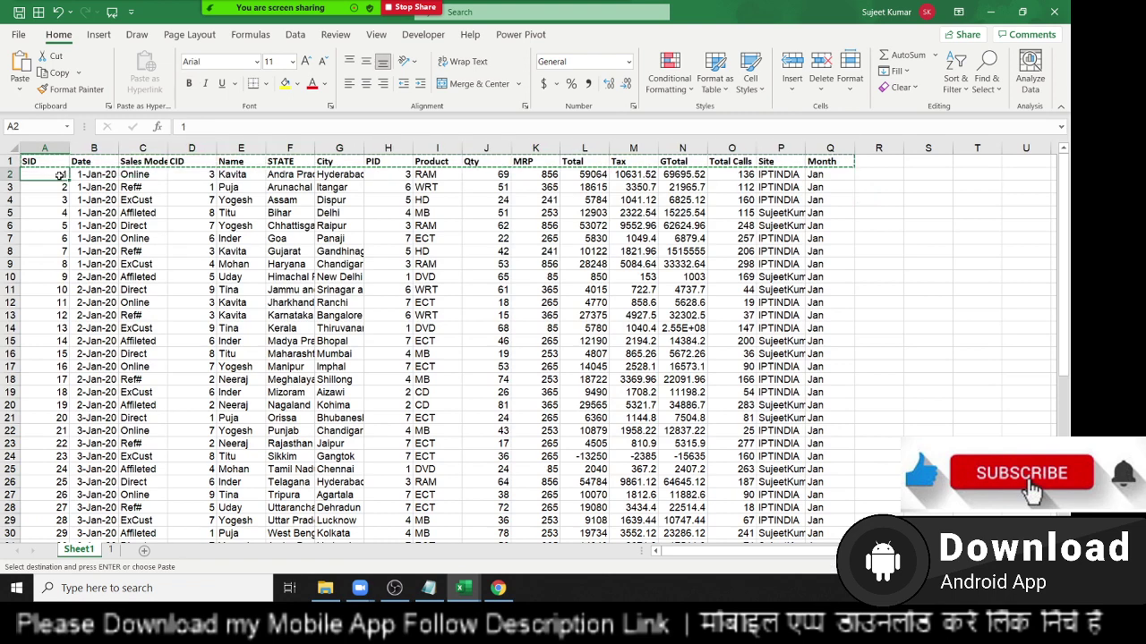
key(ctrl+shift+Right)
key(ctrl+c)
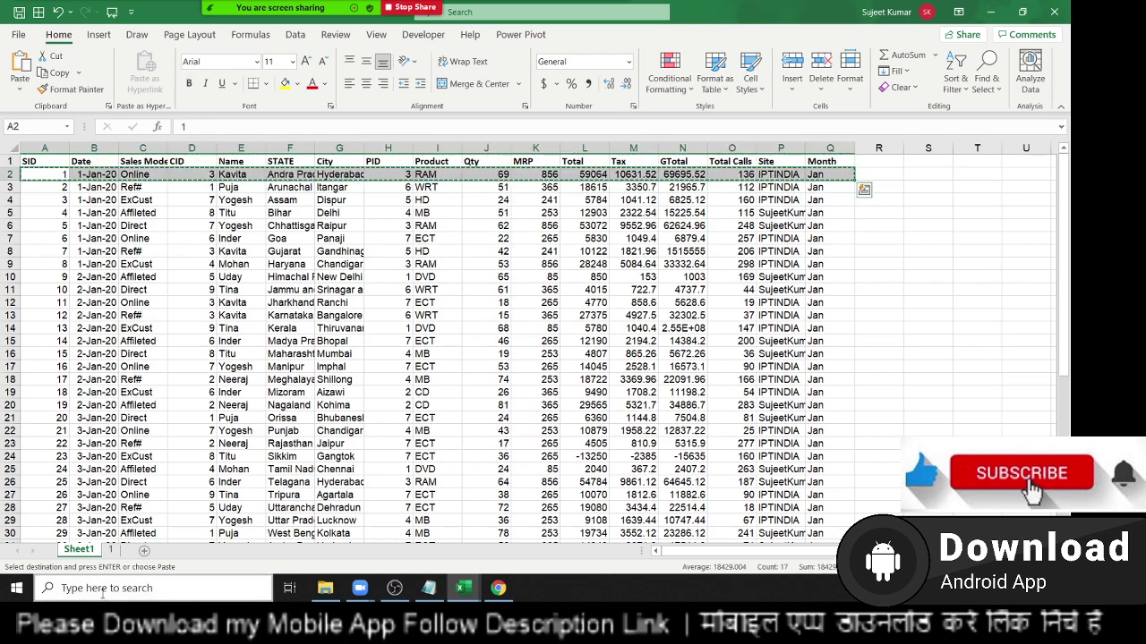
click(110, 550)
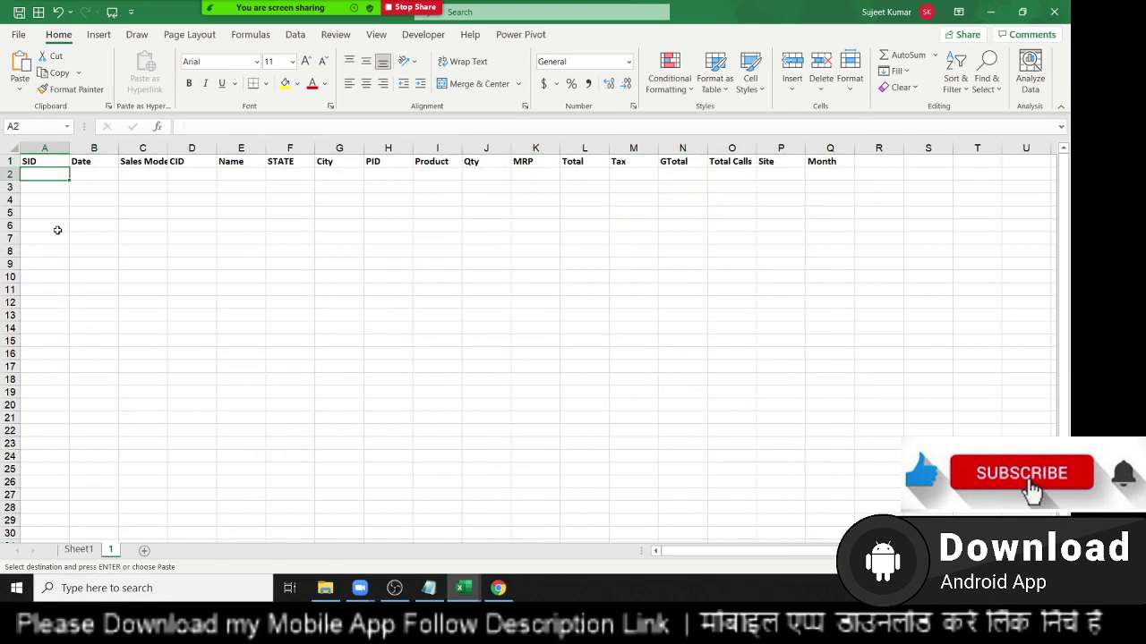
key(ctrl+v)
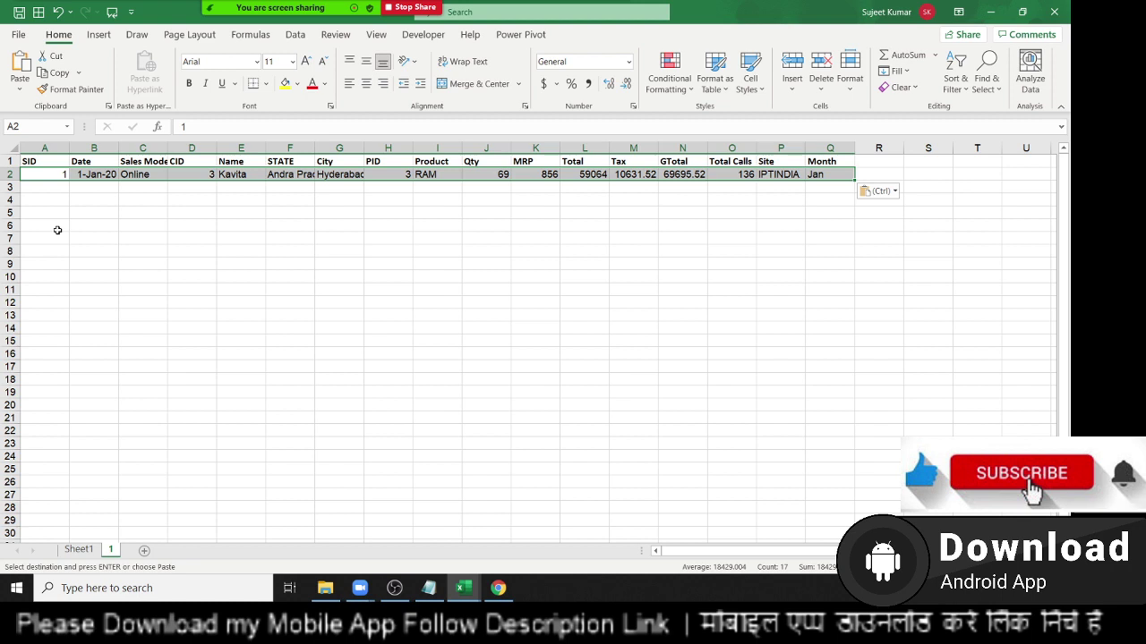
Step: Add a sheet named 2 and paste Sheet1's header row A1:Q1 into it
click(144, 549)
text(2)
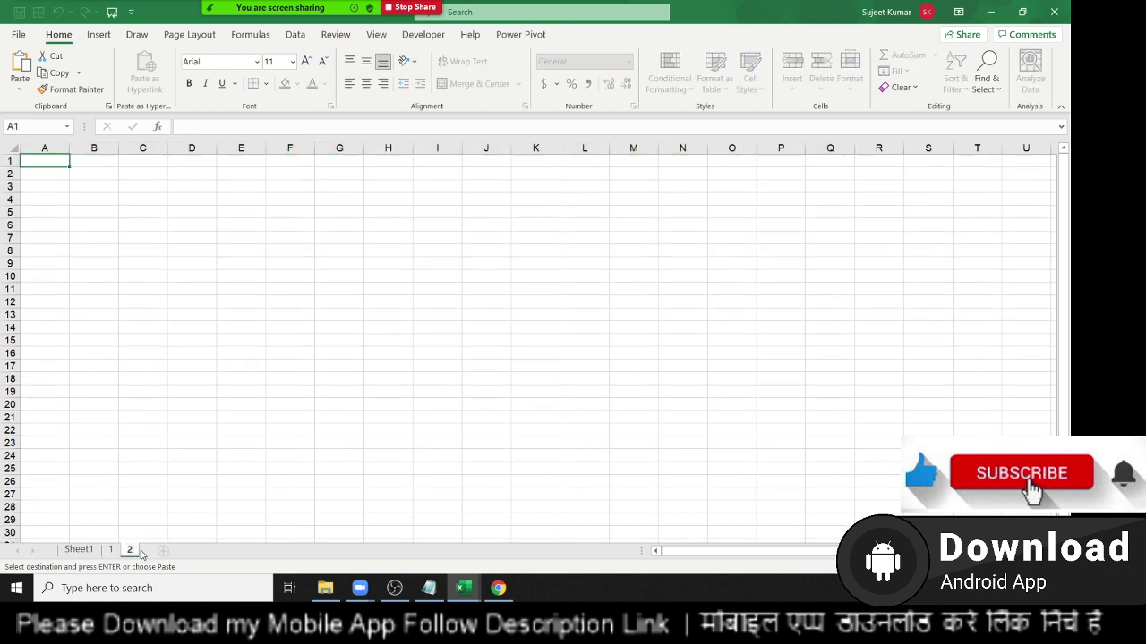
click(196, 409)
click(79, 548)
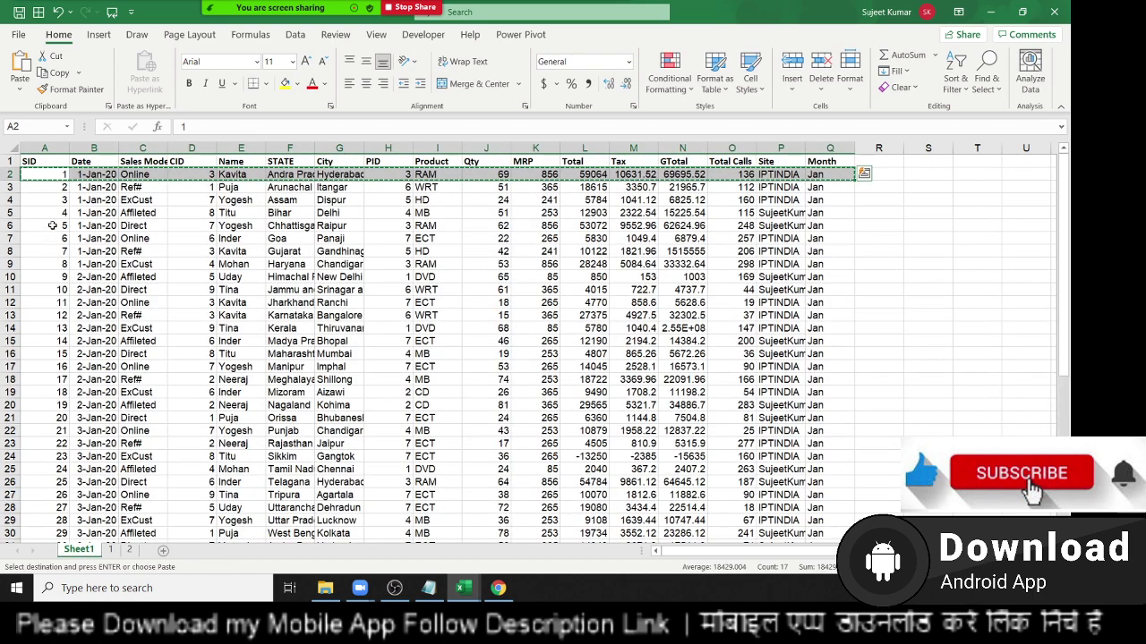
click(40, 162)
drag(41, 163, 828, 162)
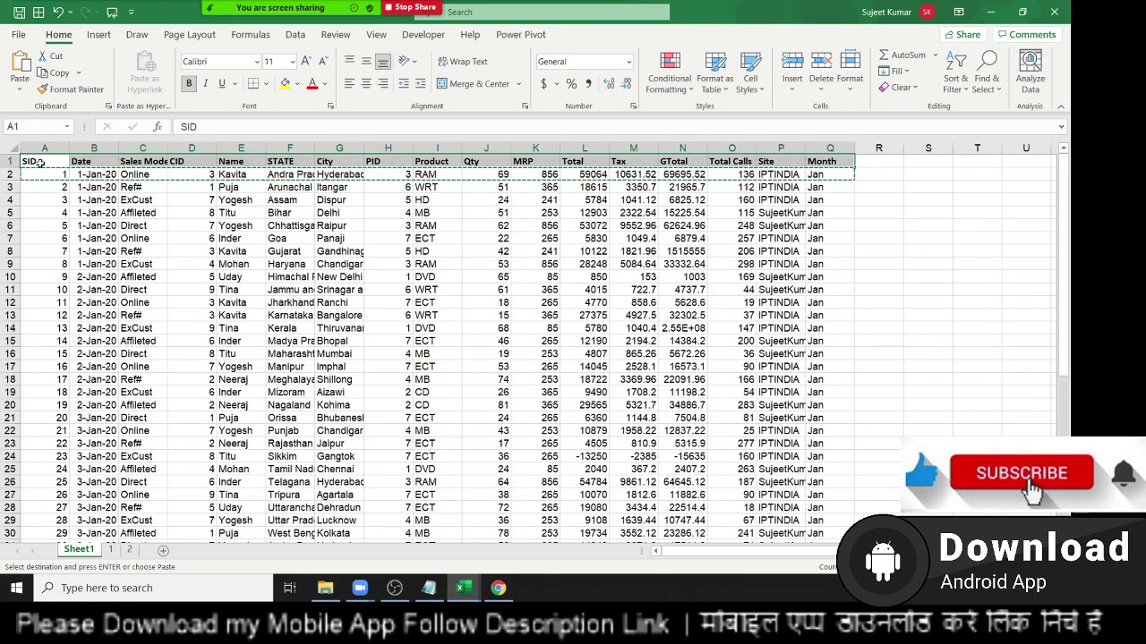
key(ctrl+c)
click(130, 550)
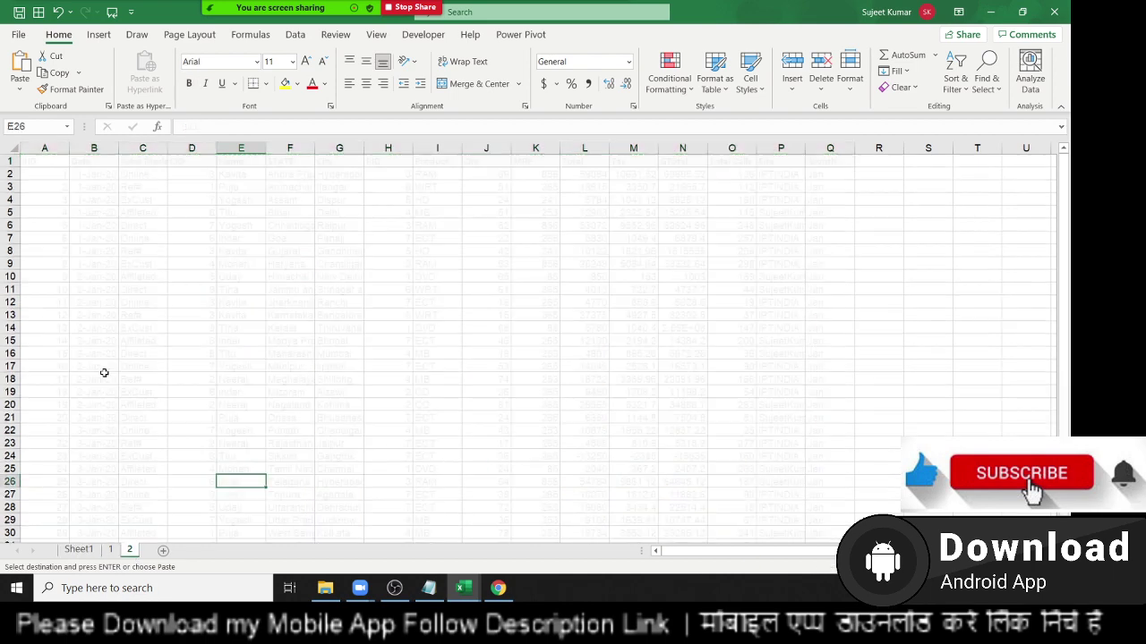
click(44, 172)
key(ctrl+v)
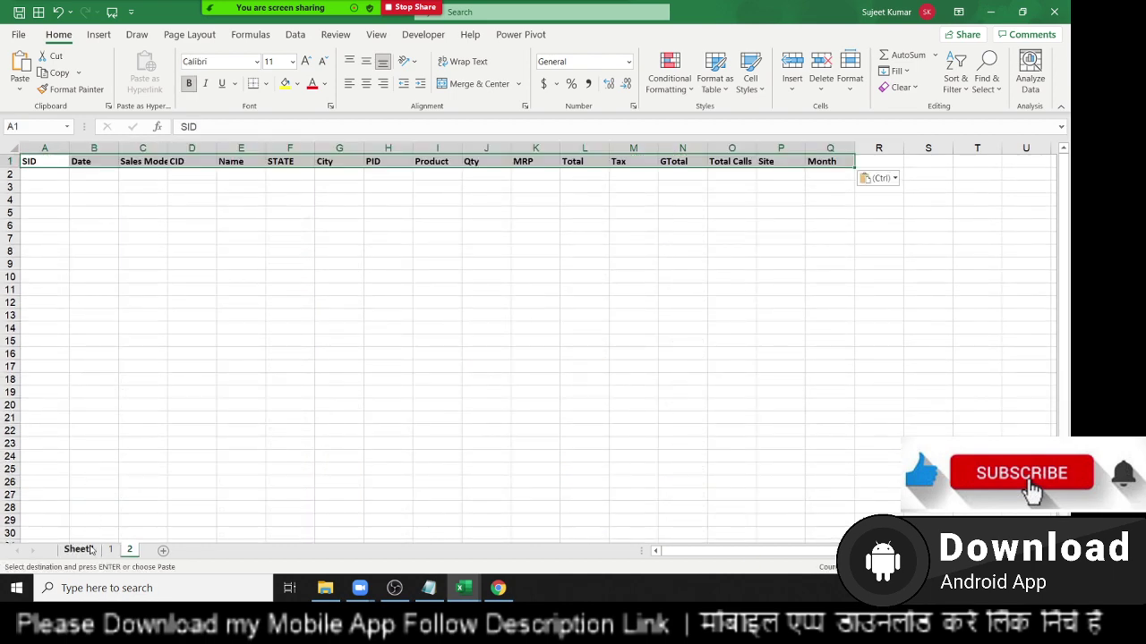
Step: Copy the SID 2 record from Sheet1 row 3 into row 2 of sheet 2
click(79, 550)
click(56, 187)
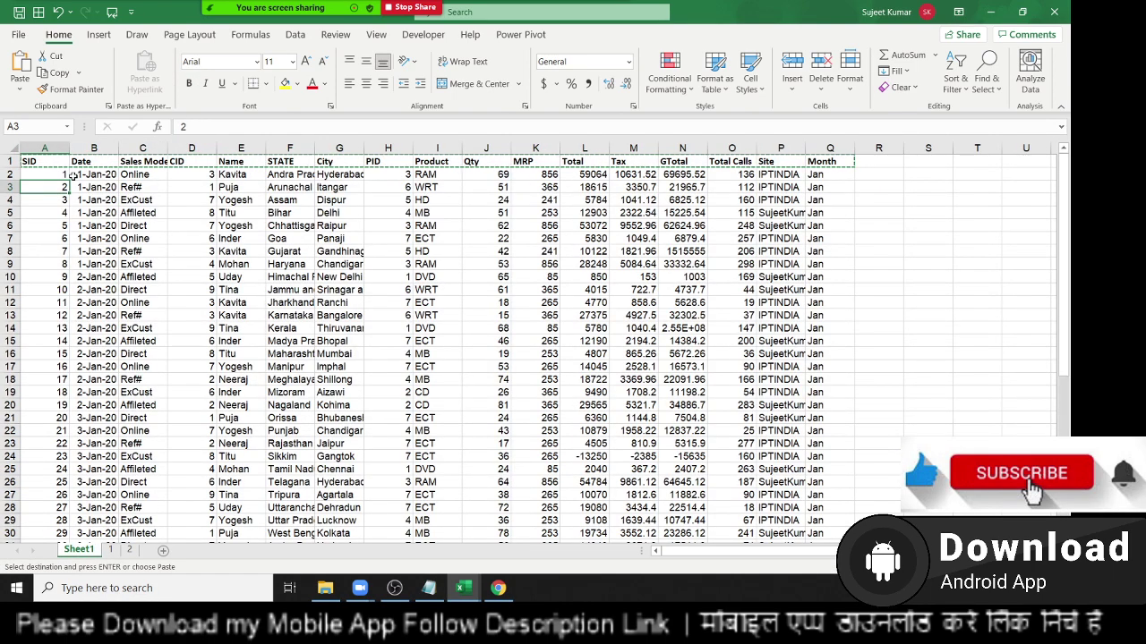
key(ctrl+shift+Right)
key(ctrl+c)
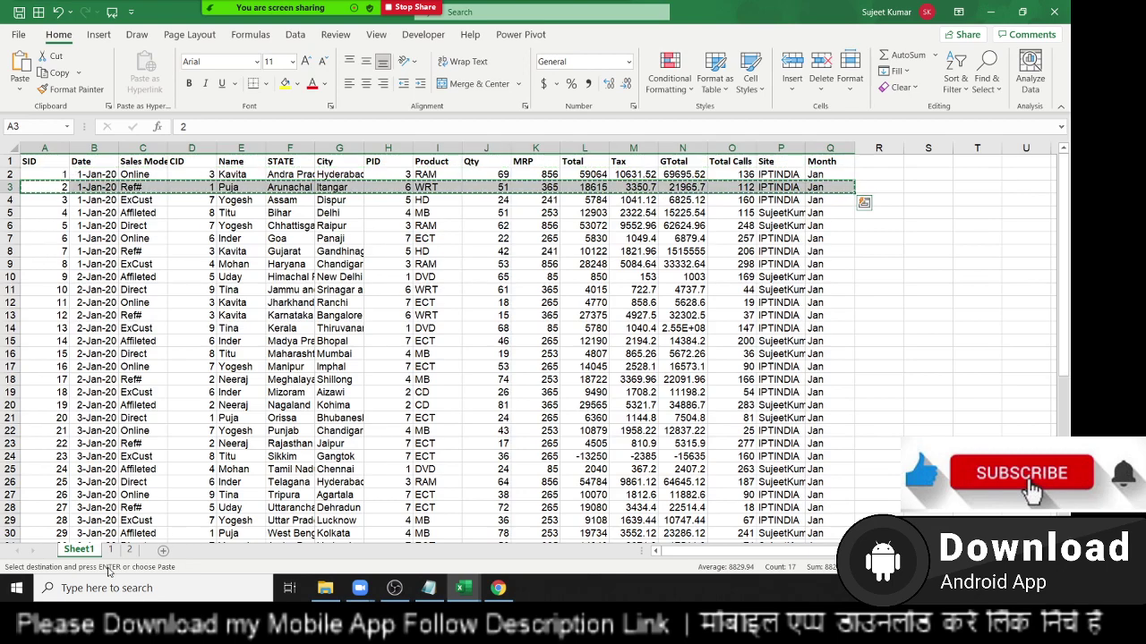
click(130, 549)
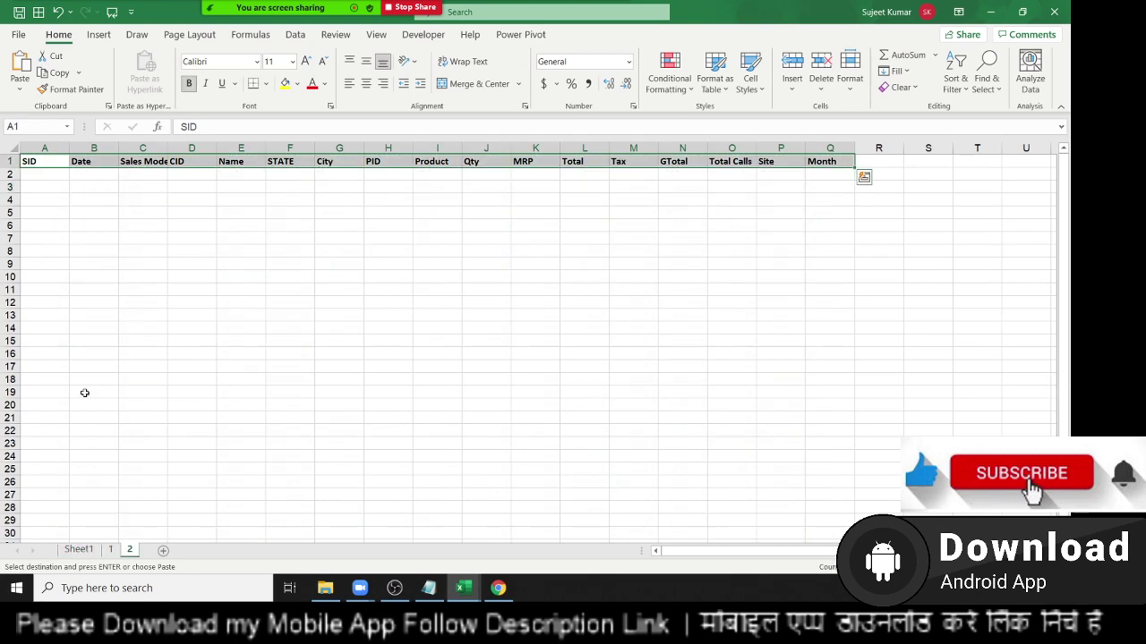
click(52, 177)
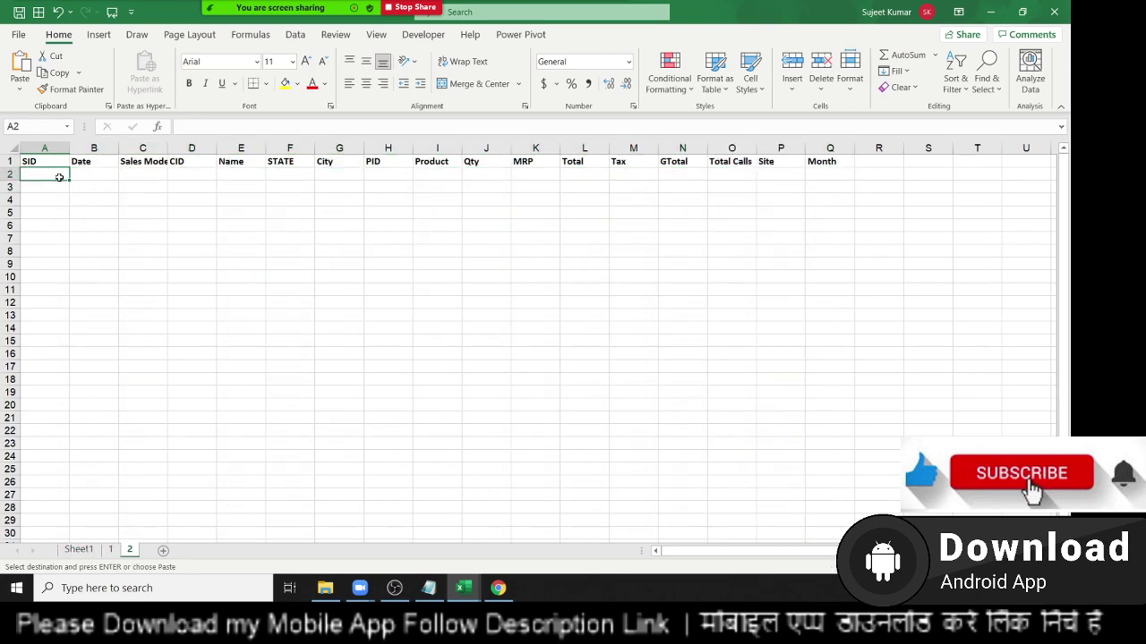
key(ctrl+v)
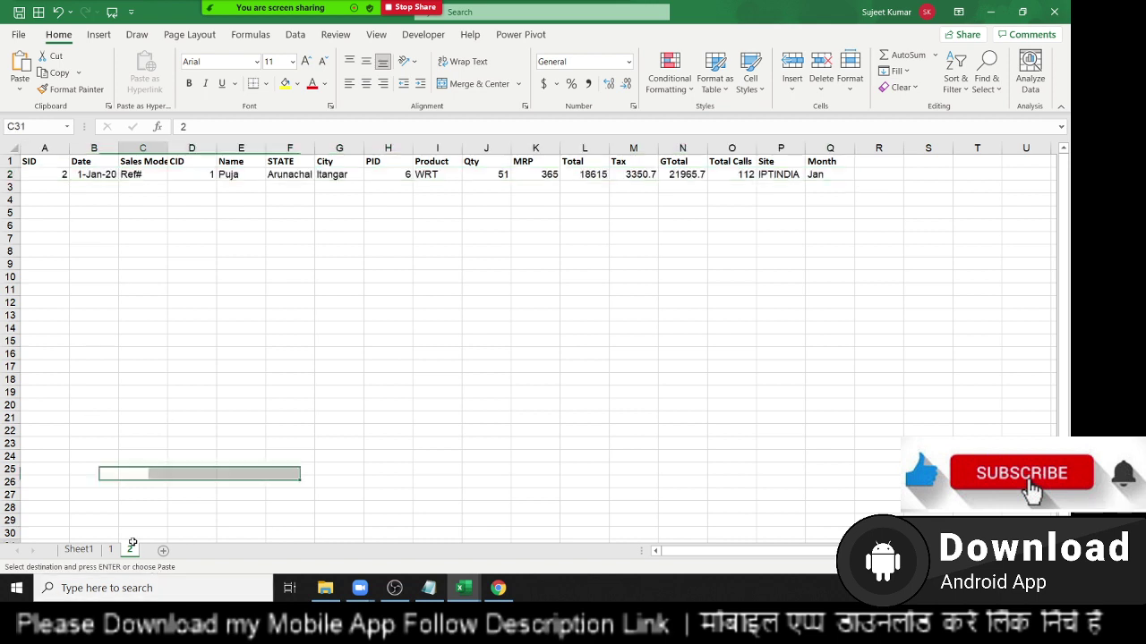
Step: Delete sheet tabs 2 and 1, confirming each deletion
right_click(131, 543)
click(132, 550)
right_click(132, 550)
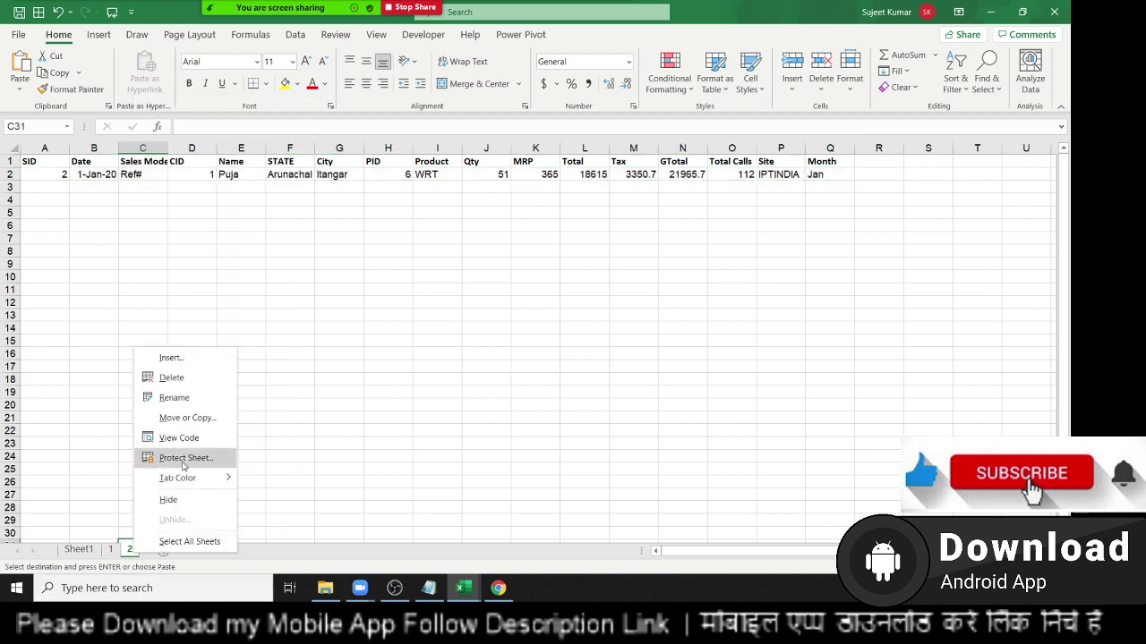
click(172, 378)
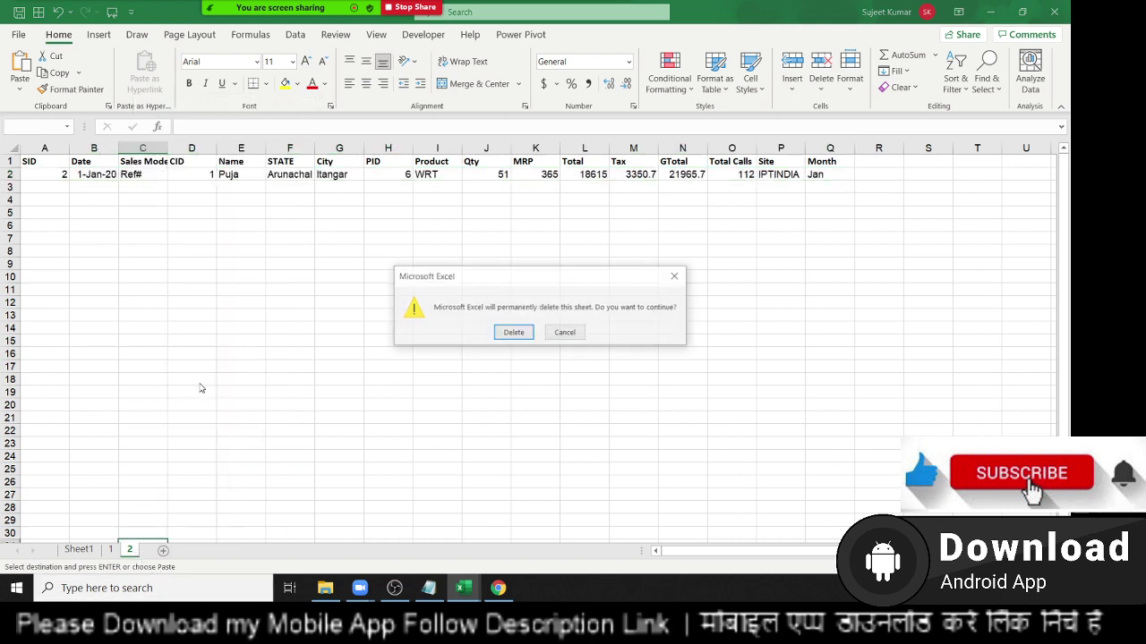
click(514, 333)
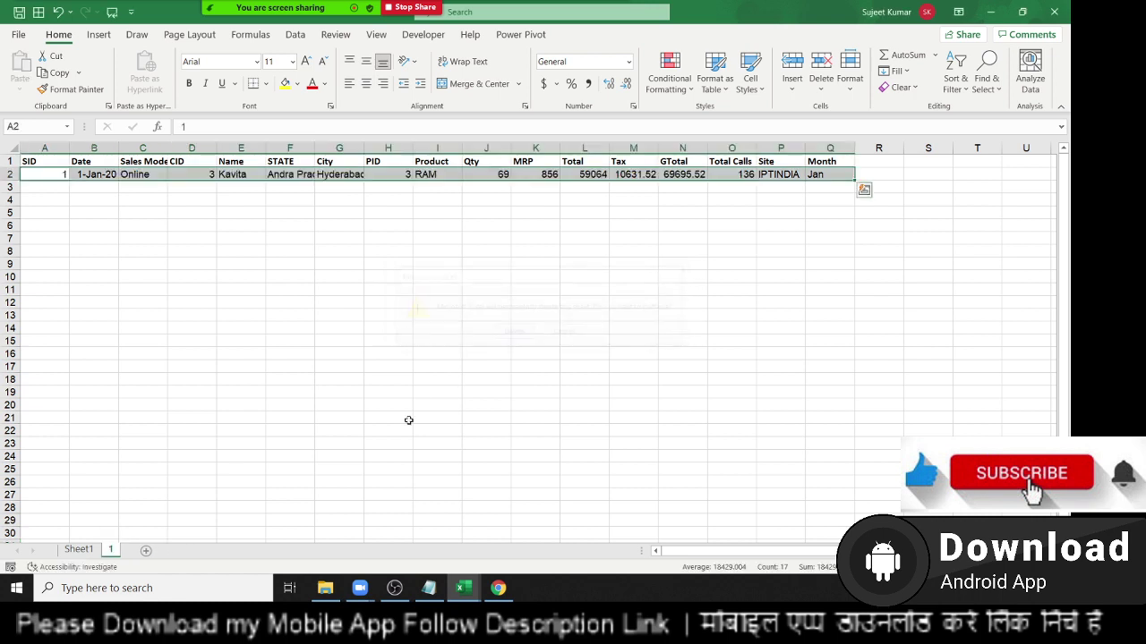
right_click(115, 554)
click(181, 385)
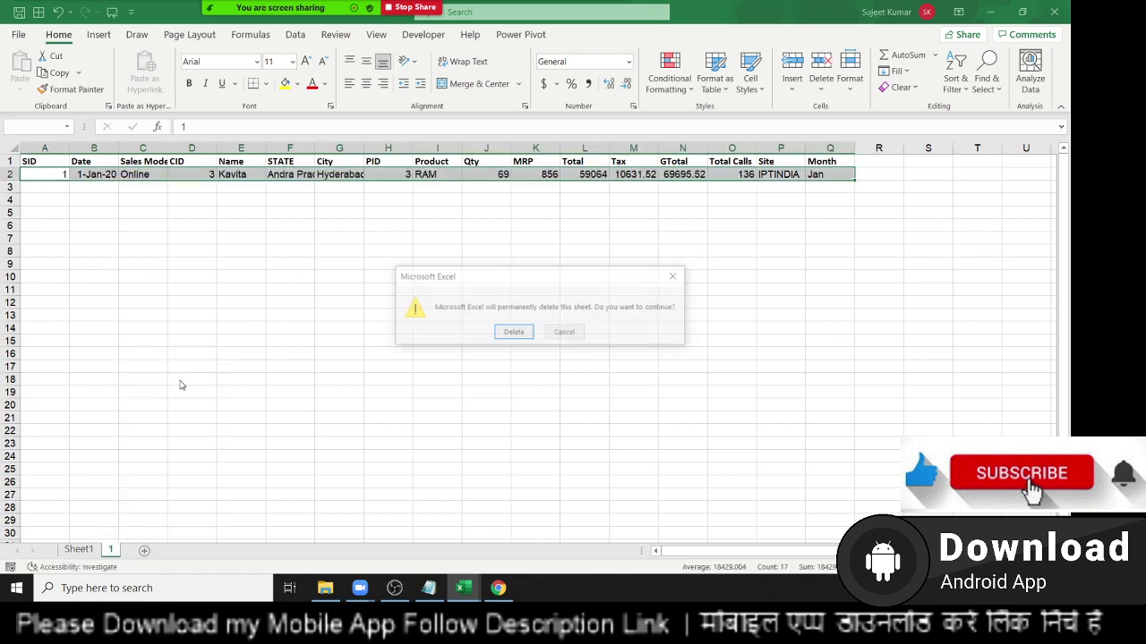
click(512, 333)
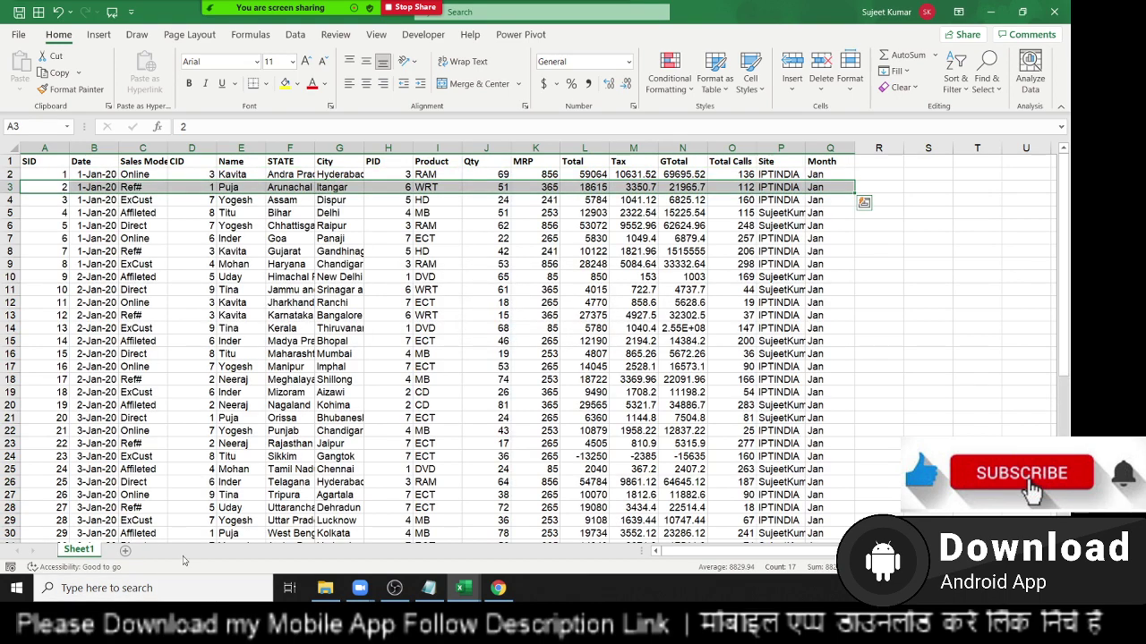
Step: Rename the Sheet1 tab to 'Dada'
double_click(90, 551)
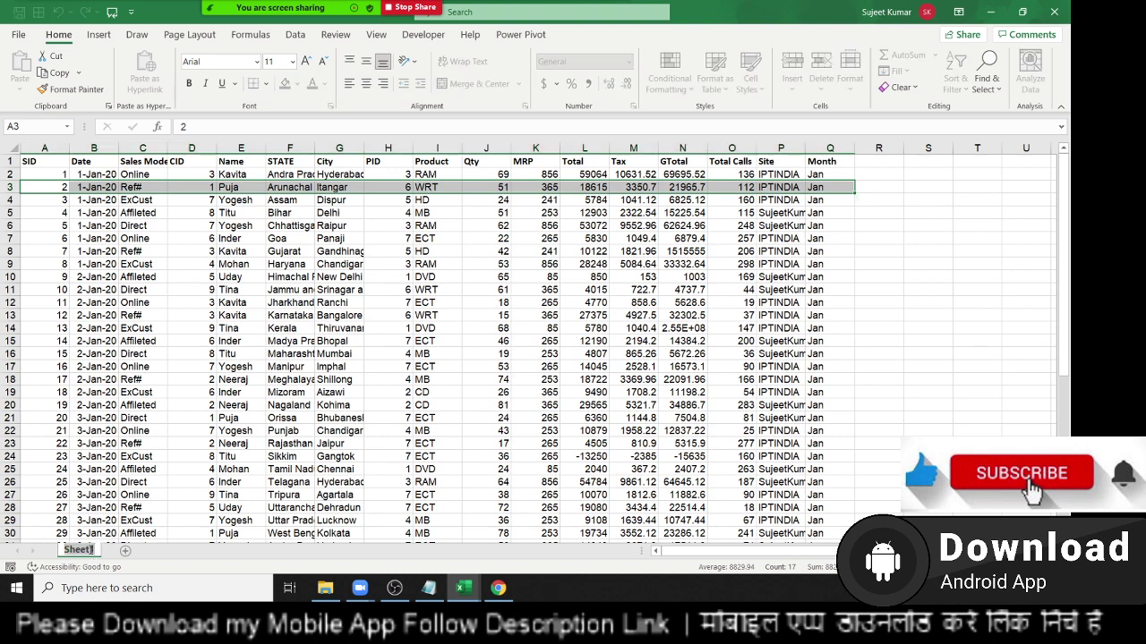
text(Das)
text(h)
key(BackSpace)
key(BackSpace)
text(da)
click(358, 306)
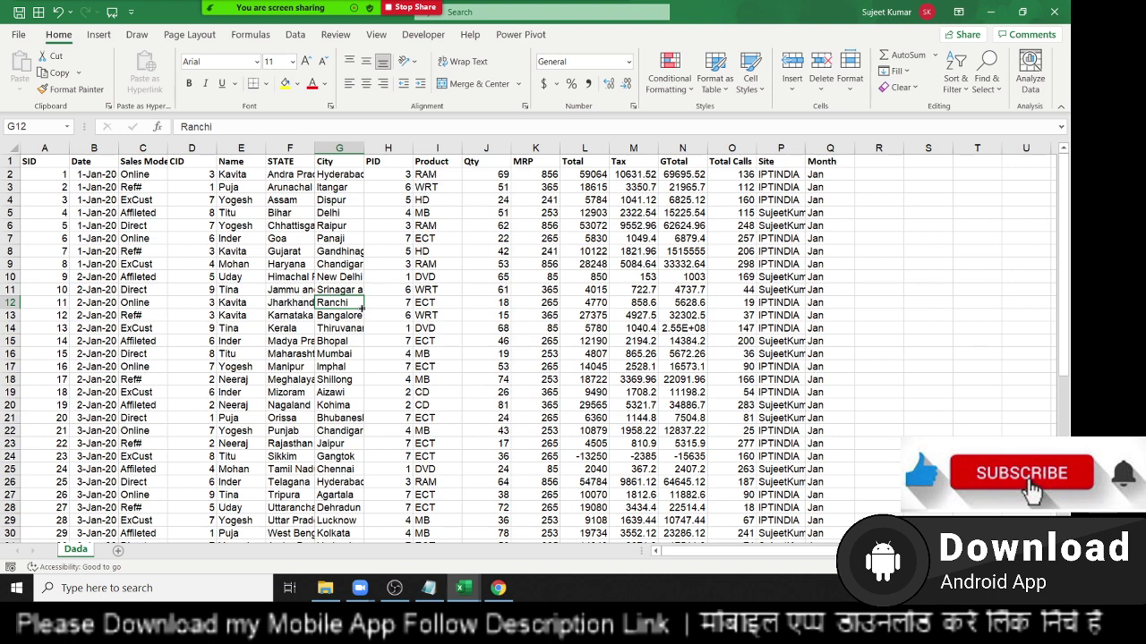
Step: Open the VBA editor from Developer, collapse the DataP project, and bring Book6's editor forward
click(423, 34)
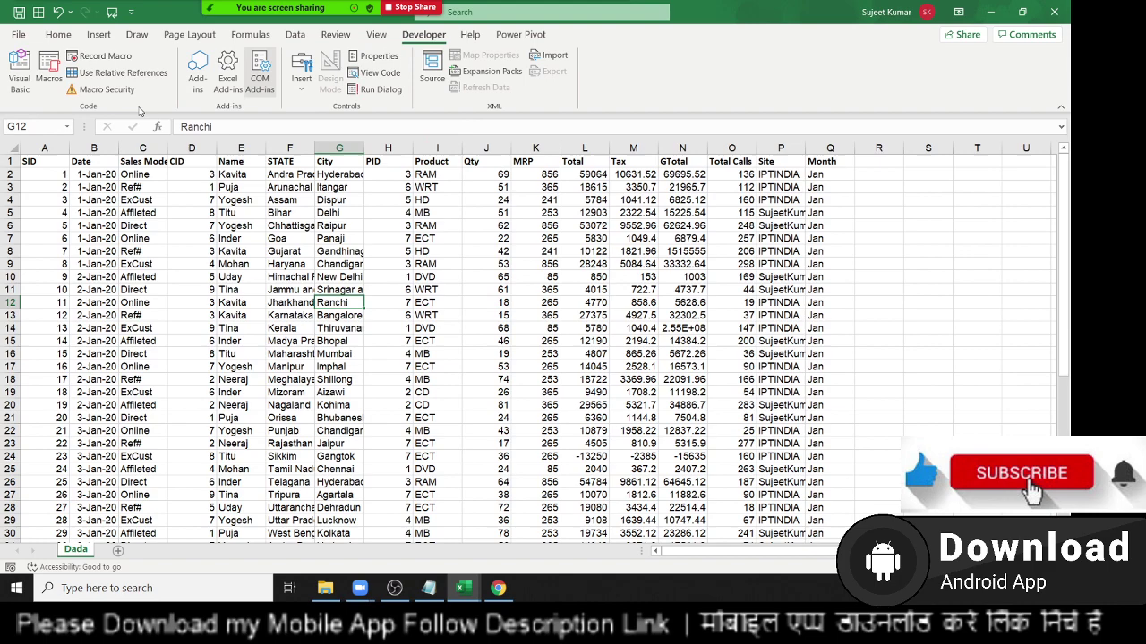
click(15, 81)
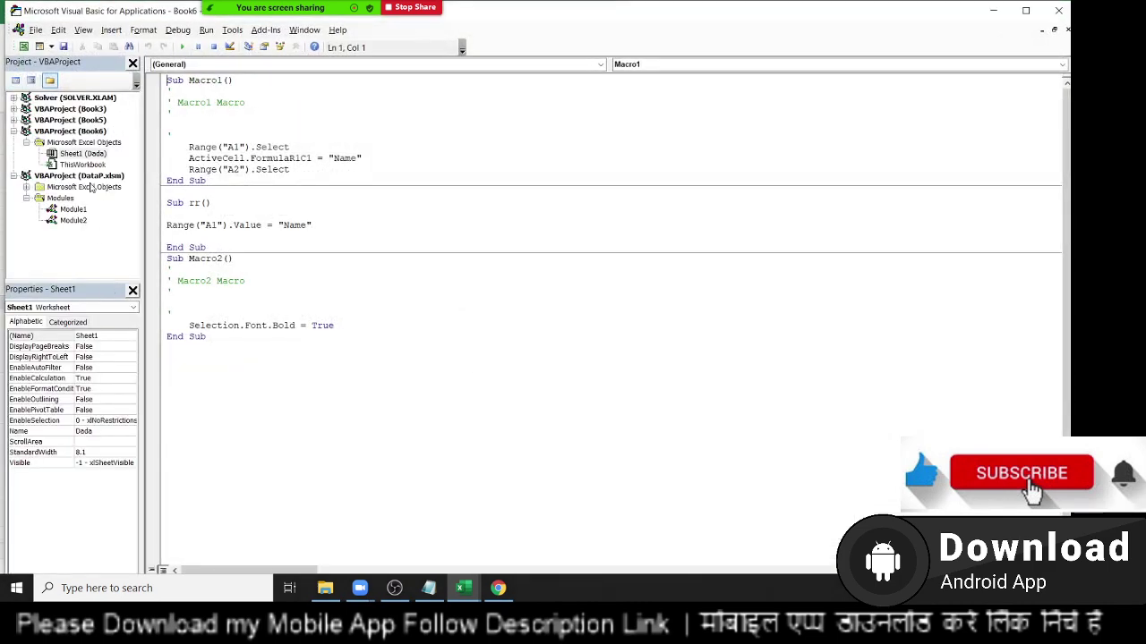
click(15, 177)
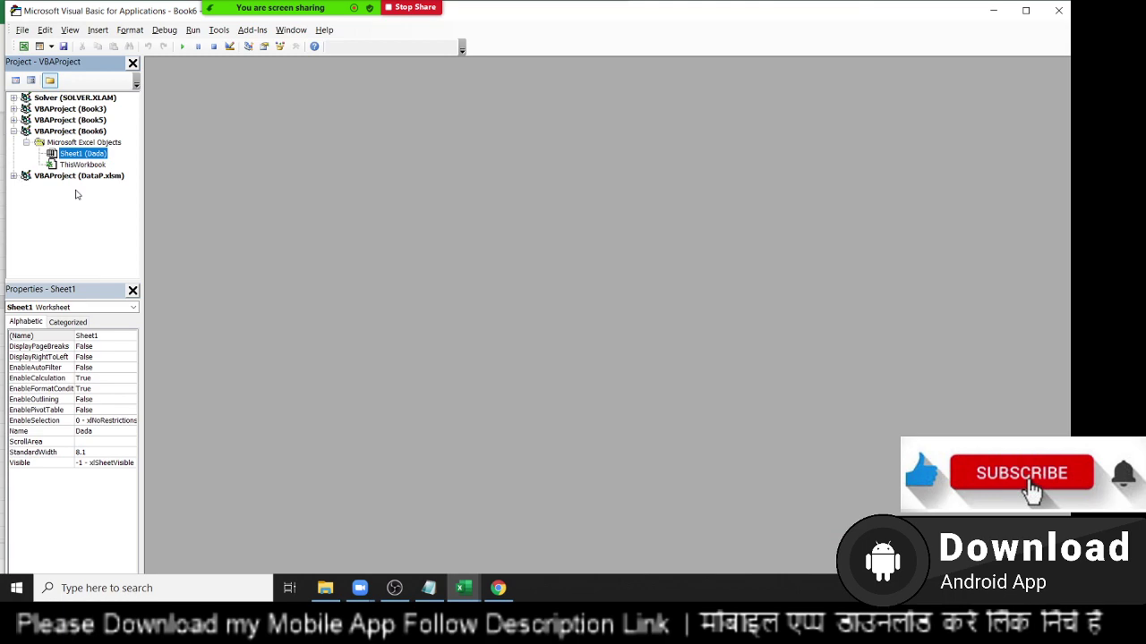
click(463, 588)
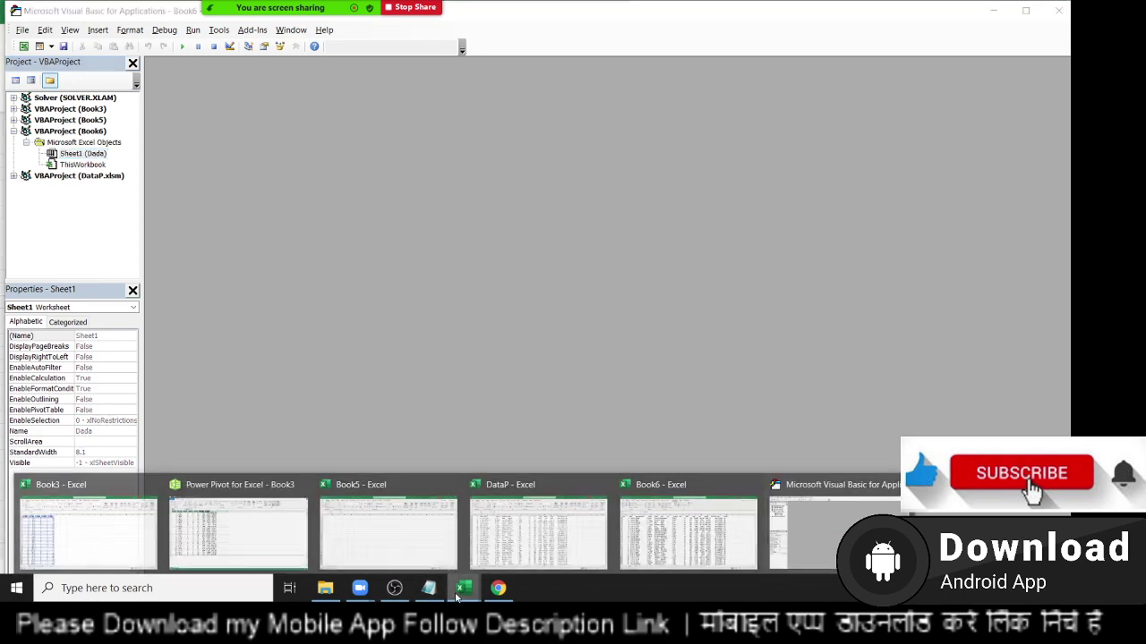
click(569, 542)
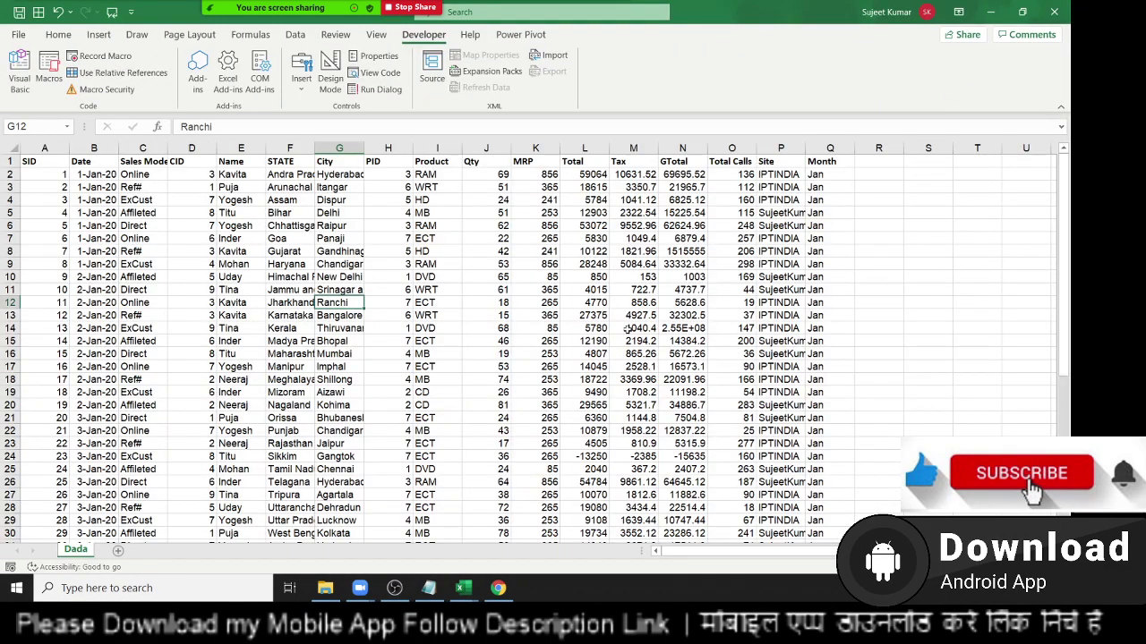
click(462, 588)
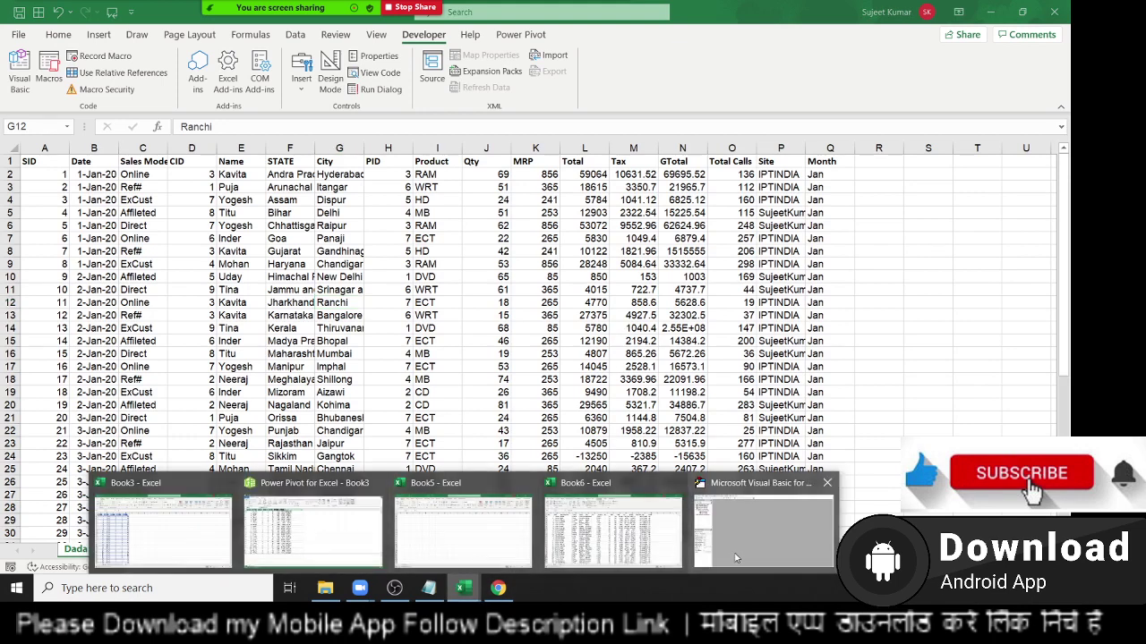
click(763, 532)
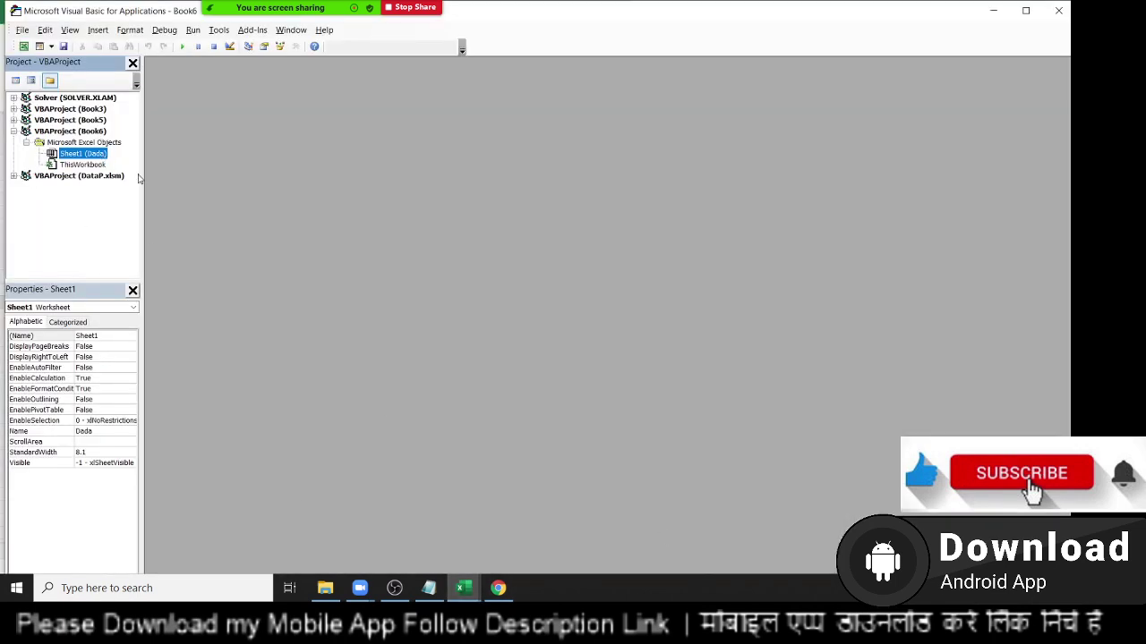
click(99, 30)
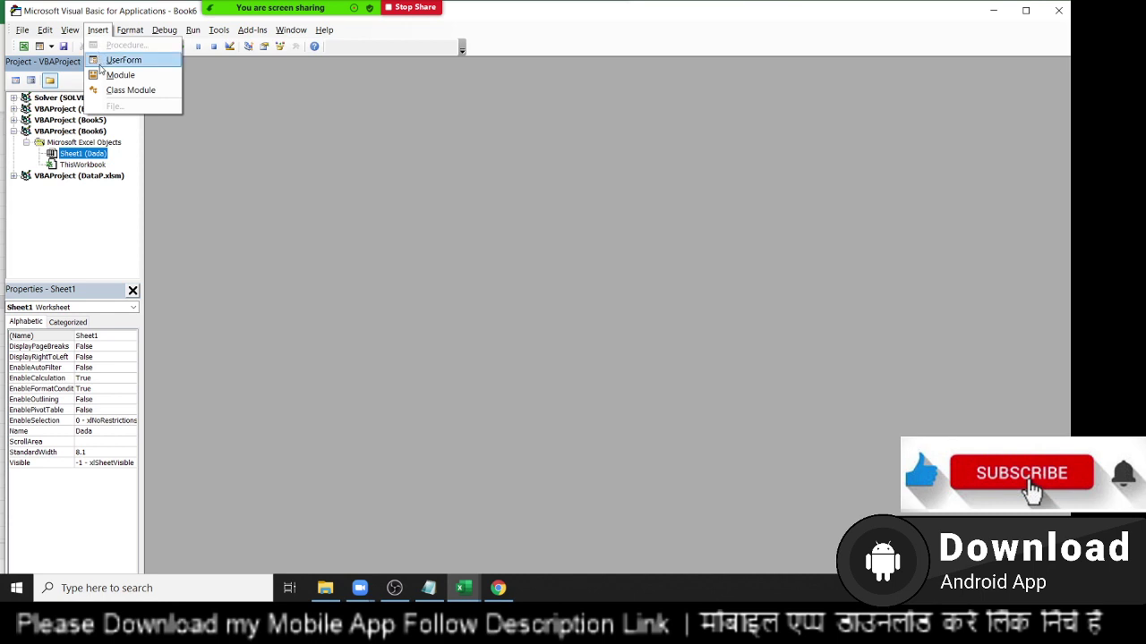
Step: Insert Module1 and create an empty Sub Copy_Data() procedure
click(109, 73)
text(Sub Copy_Data())
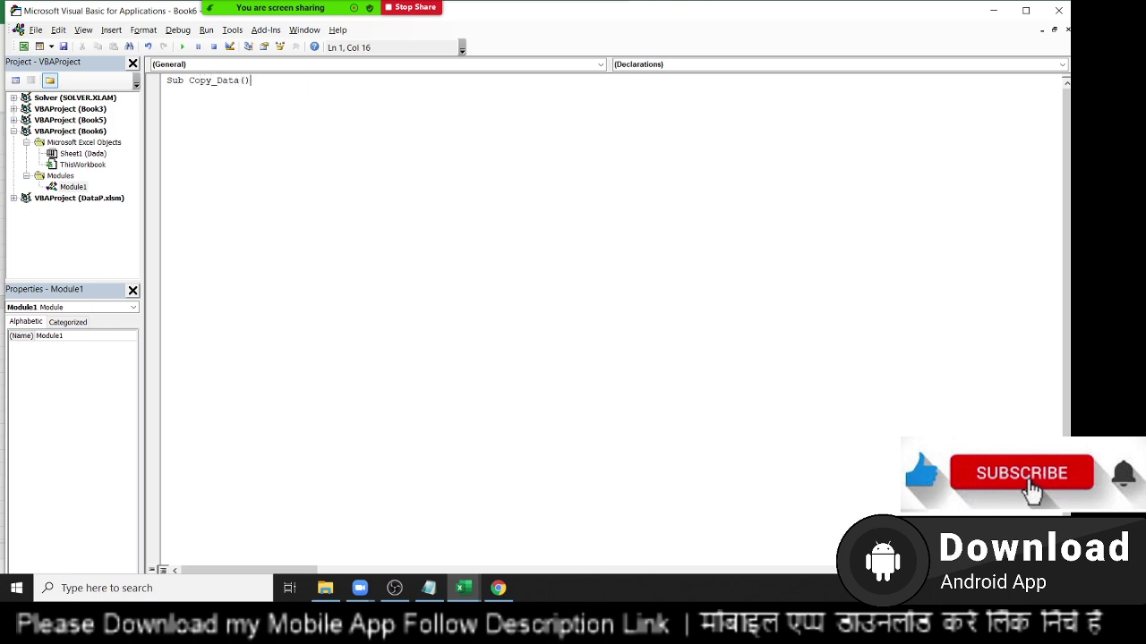
key(Return)
key(Return)
key(shift+Down)
key(shift+Down)
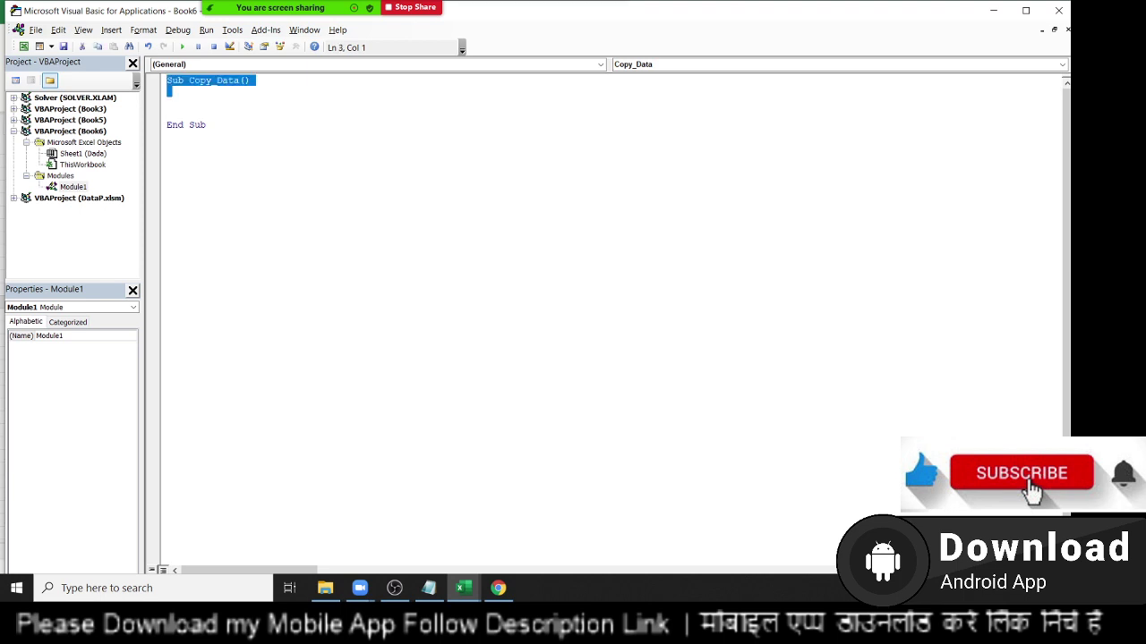
key(shift+Down)
key(shift+Down)
key(shift+Down)
key(Delete)
key(ctrl+z)
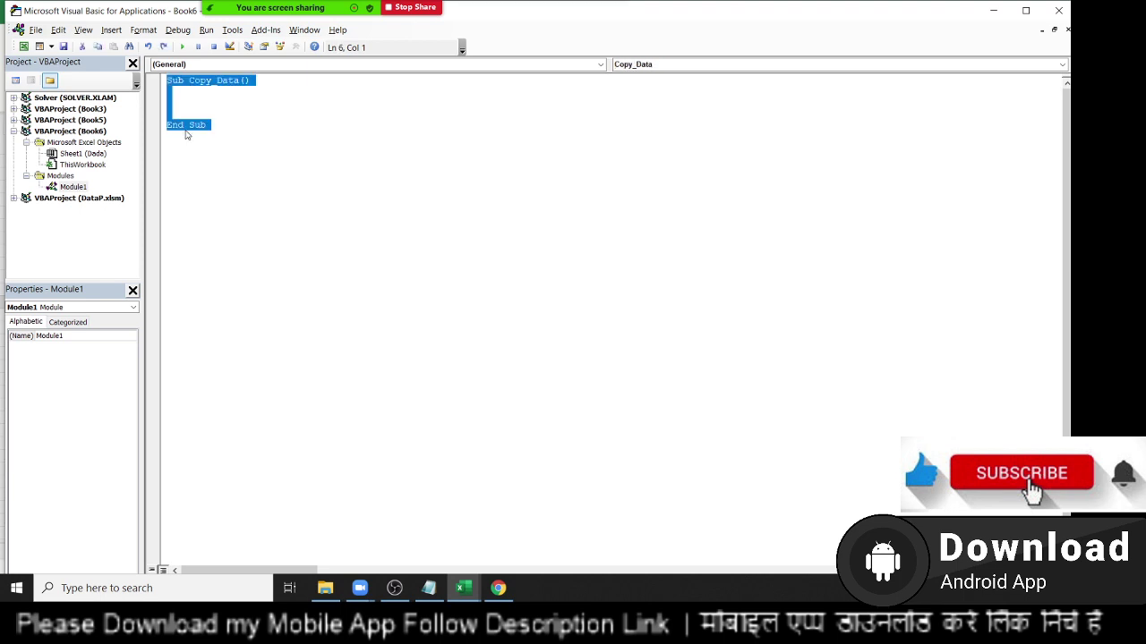
click(186, 135)
key(Return)
key(Return)
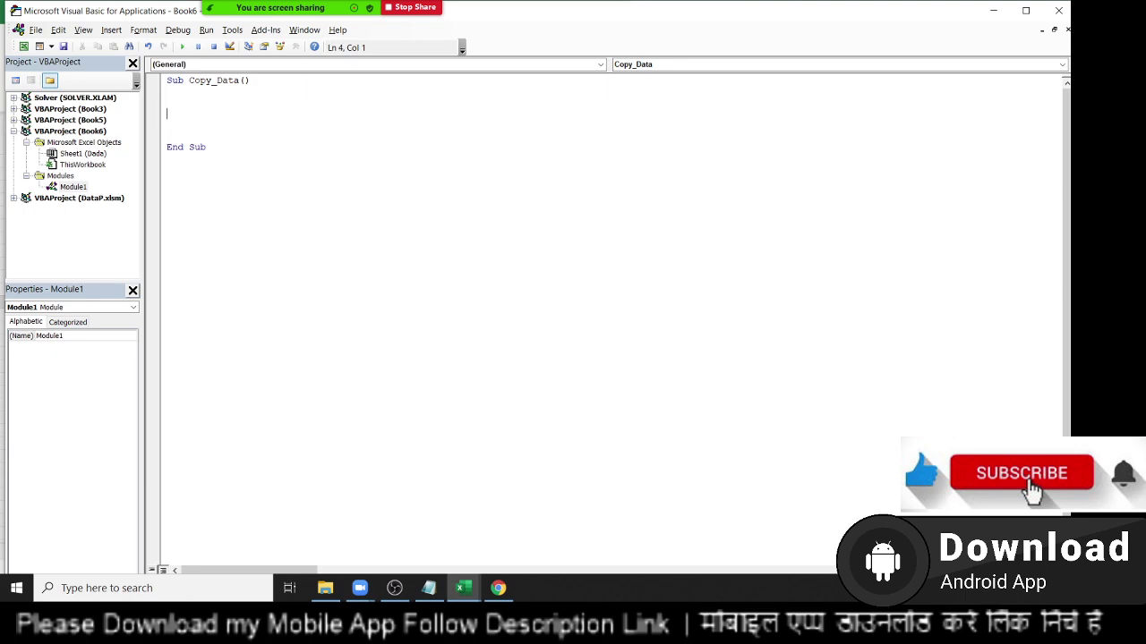
key(alt+F11)
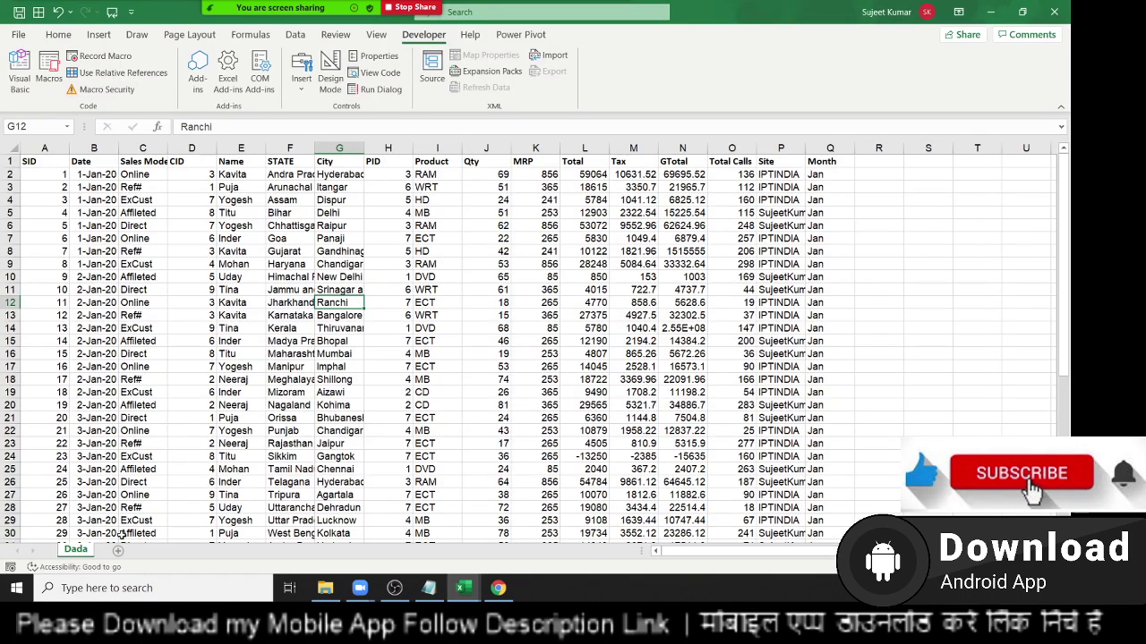
key(alt+F11)
key(alt+F11)
key(alt+F11)
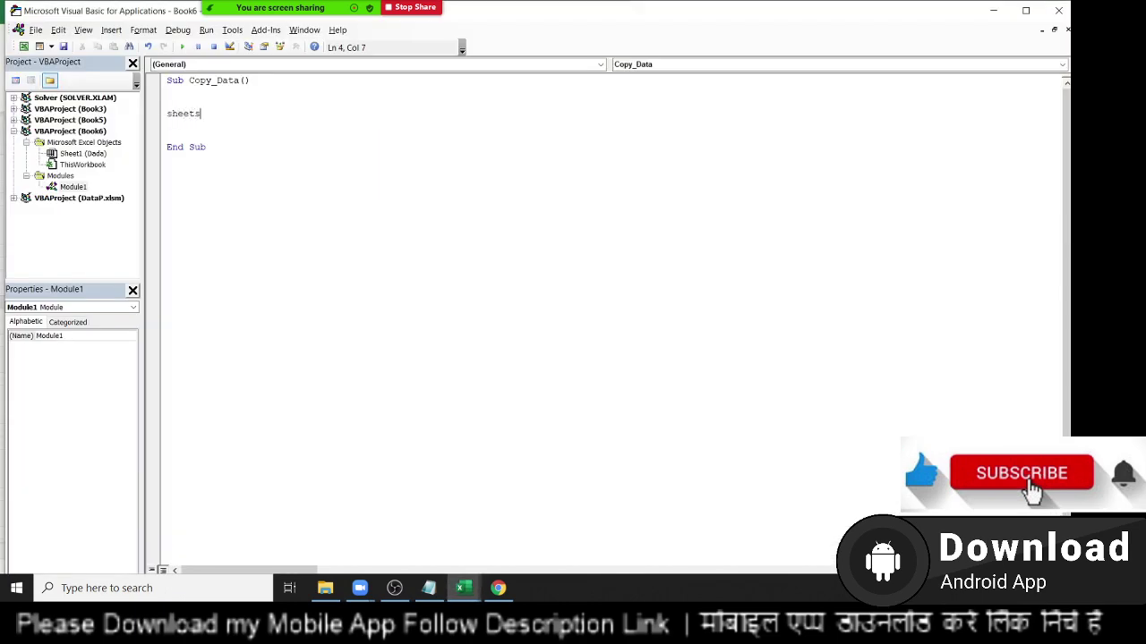
Step: Add the line Sheets.Add.Name = 1 to Copy_Data and return to Excel
text(.A)
key(Tab)
key(Return)
key(alt+Tab)
key(alt+F11)
key(alt+F11)
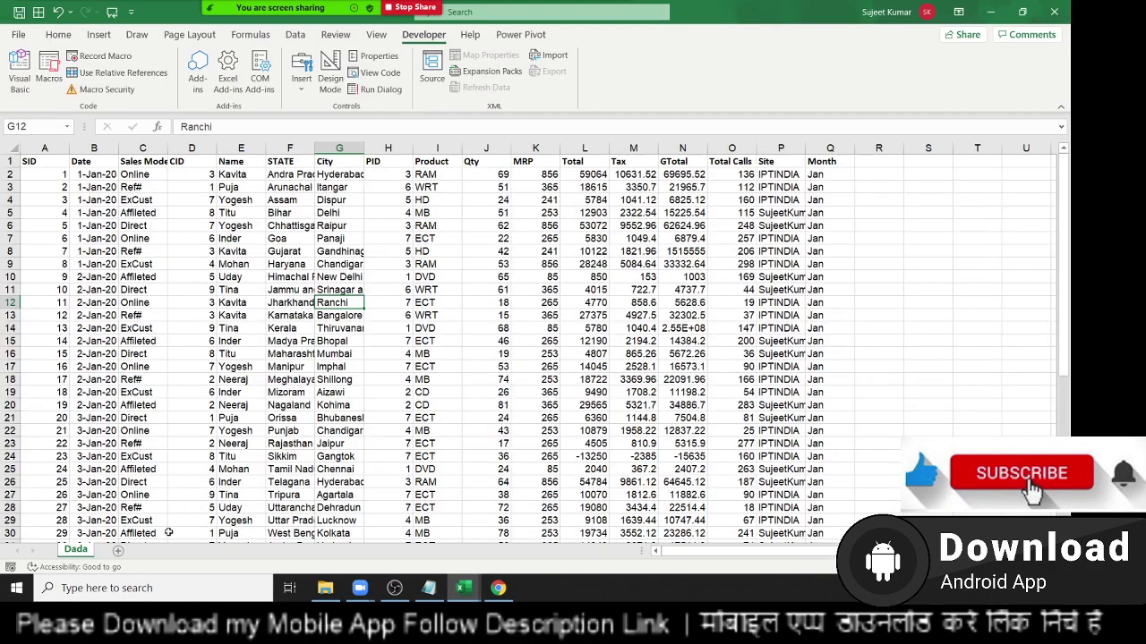
Step: Add a blank sheet named 1 beside Dada, then go back to Dada and the VBA code
click(118, 550)
double_click(117, 549)
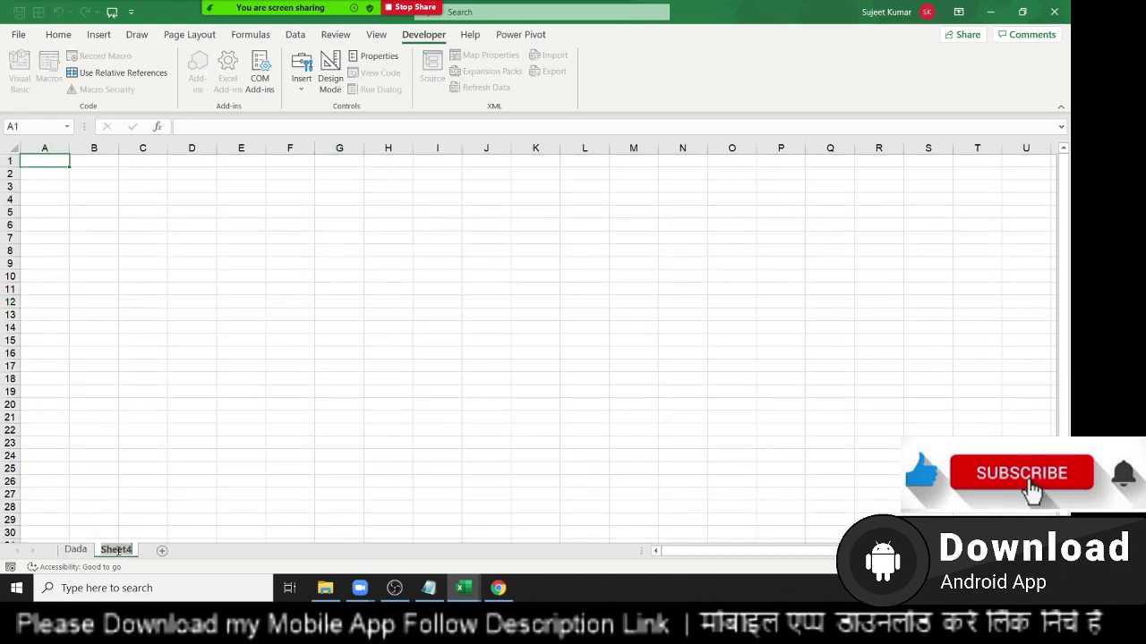
text(1)
key(Return)
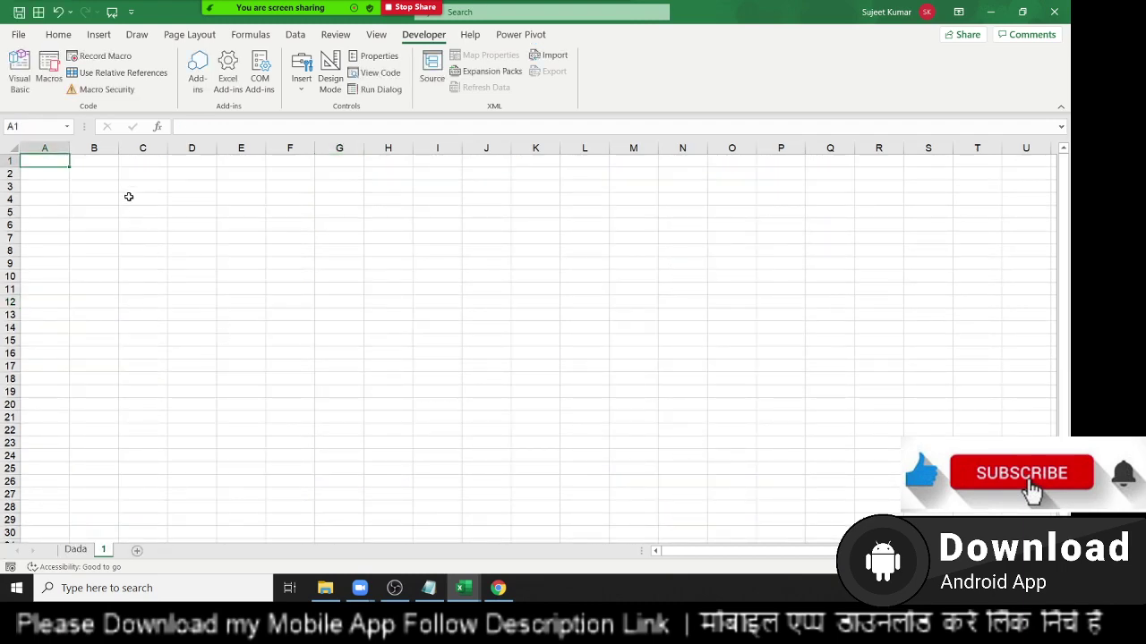
click(121, 189)
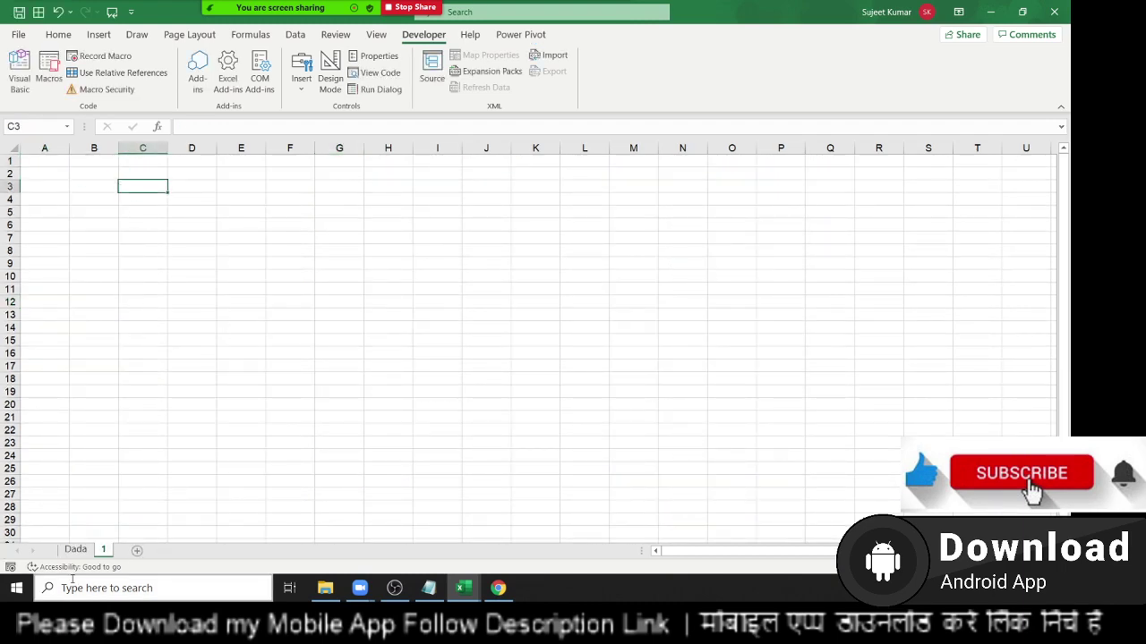
click(74, 549)
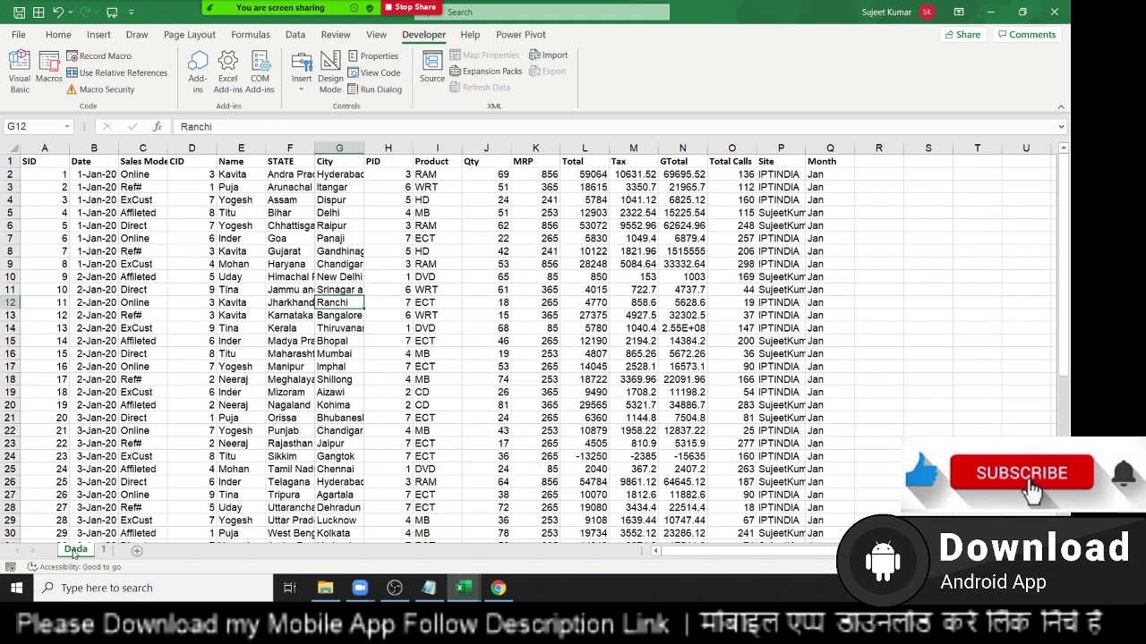
key(alt+F11)
Step: Add a Sheets("Data").Select line and check the A1:Q1 header range in the workbook
text(s)
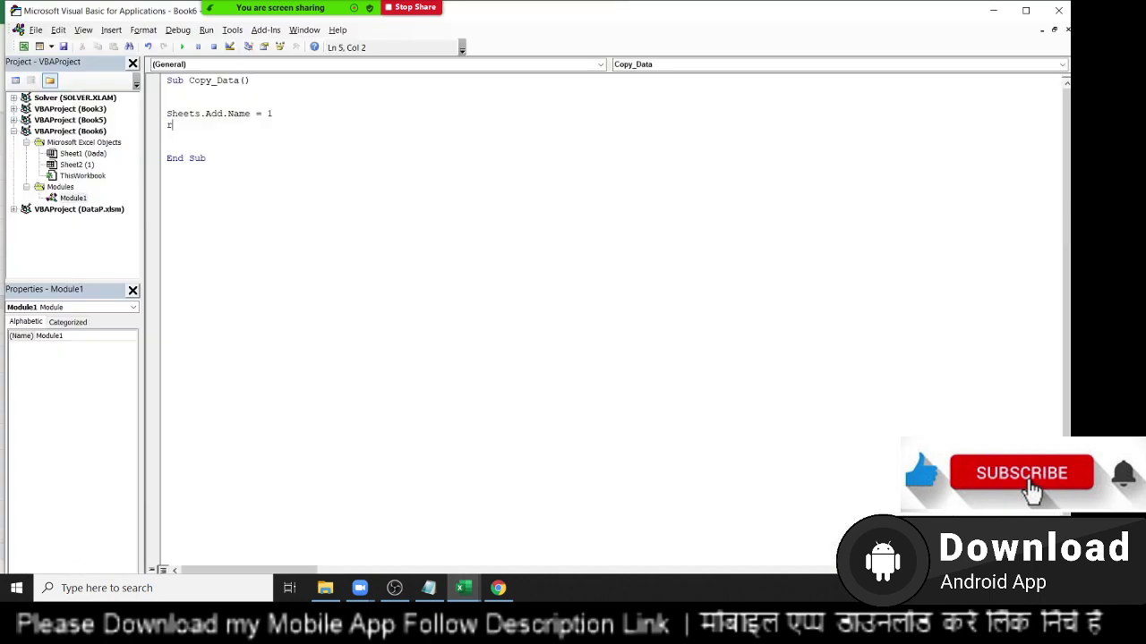
text(h)
key(BackSpace)
key(BackSpace)
text(sh)
text(eets()
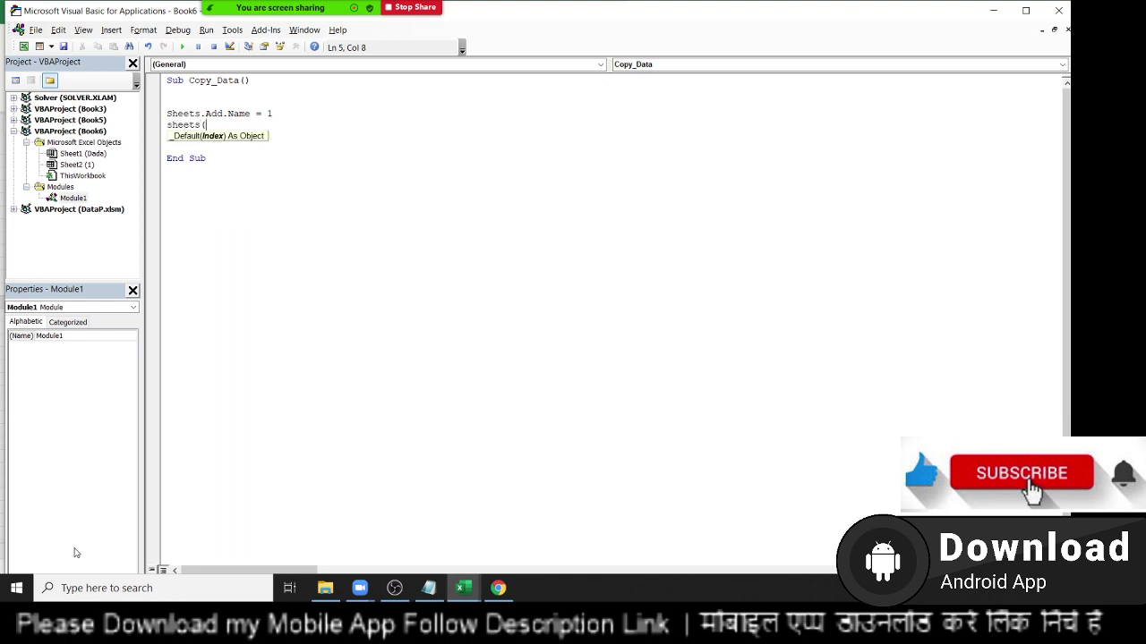
text("Data")
text().select)
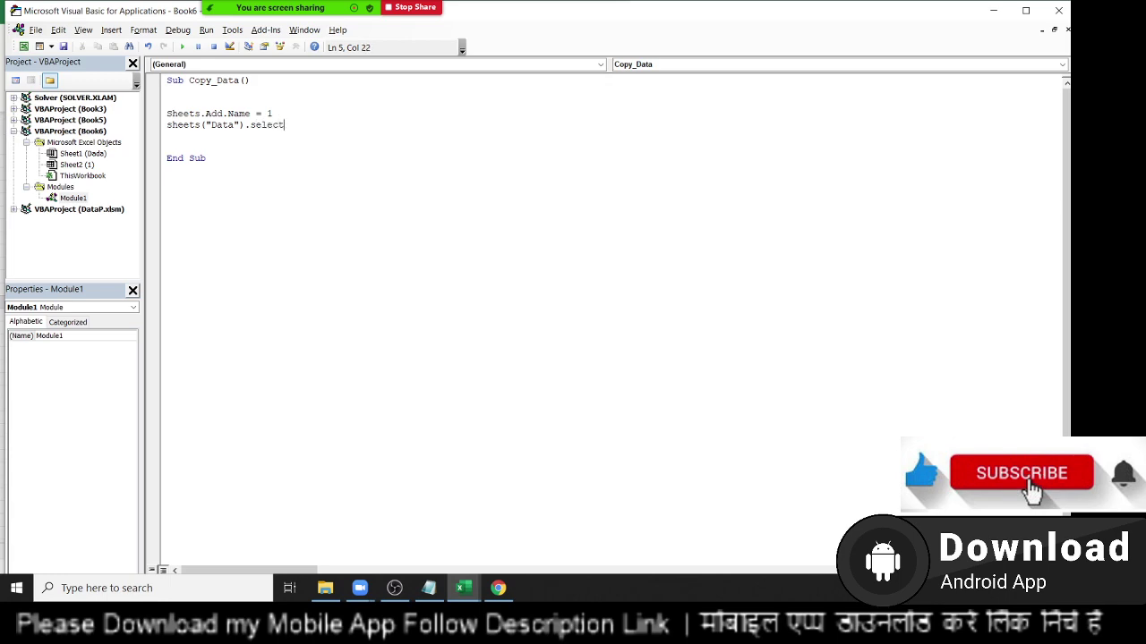
key(alt+F11)
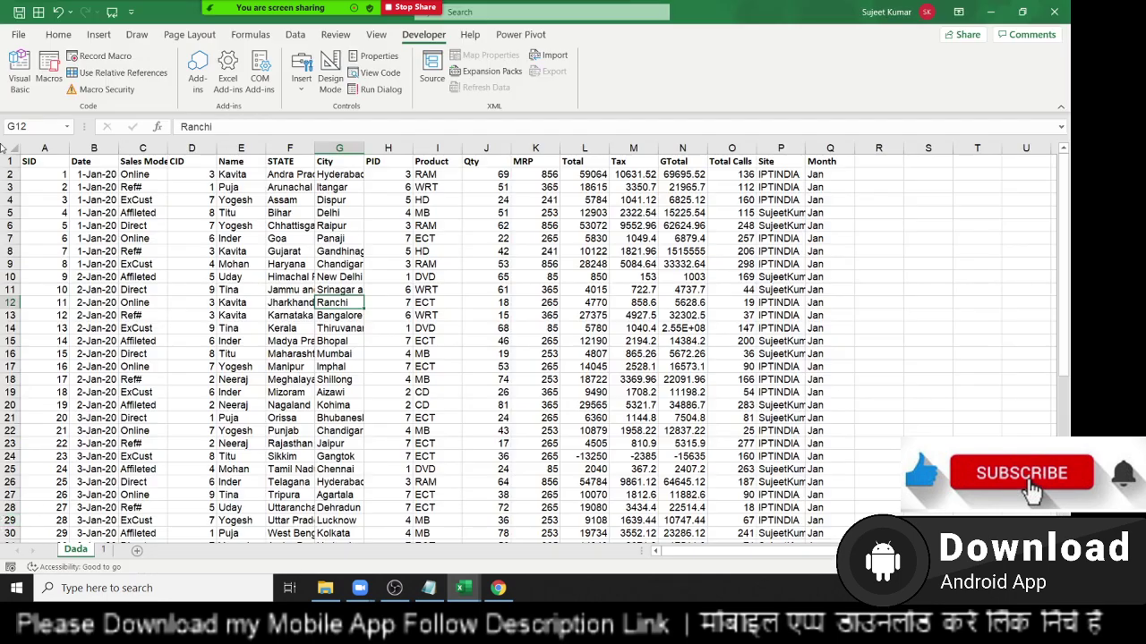
drag(49, 157, 815, 106)
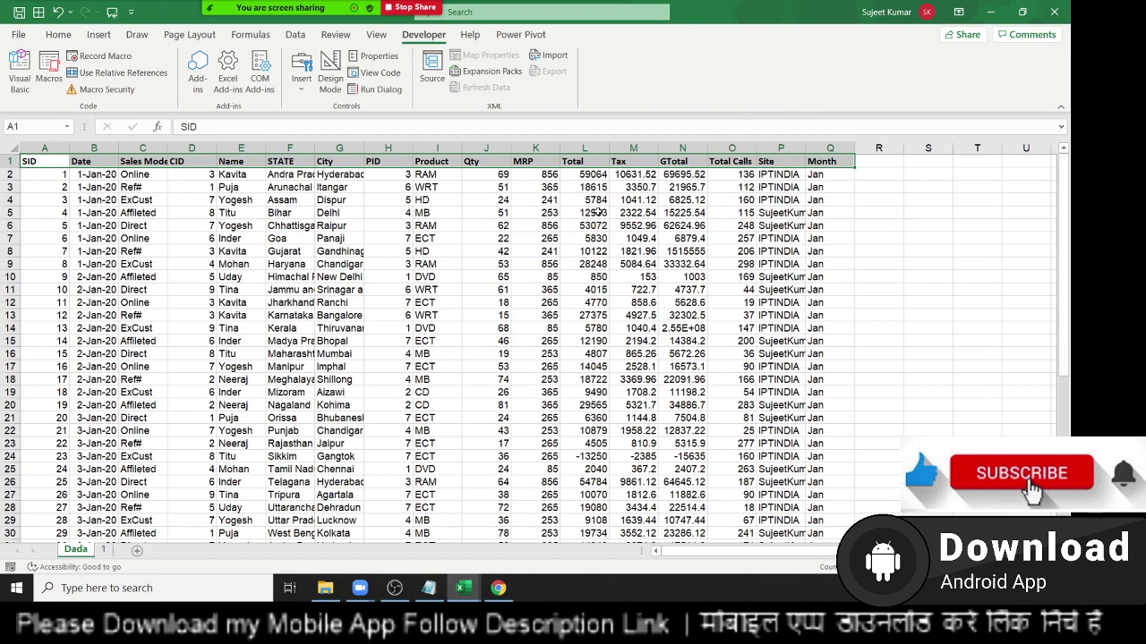
key(alt+Tab)
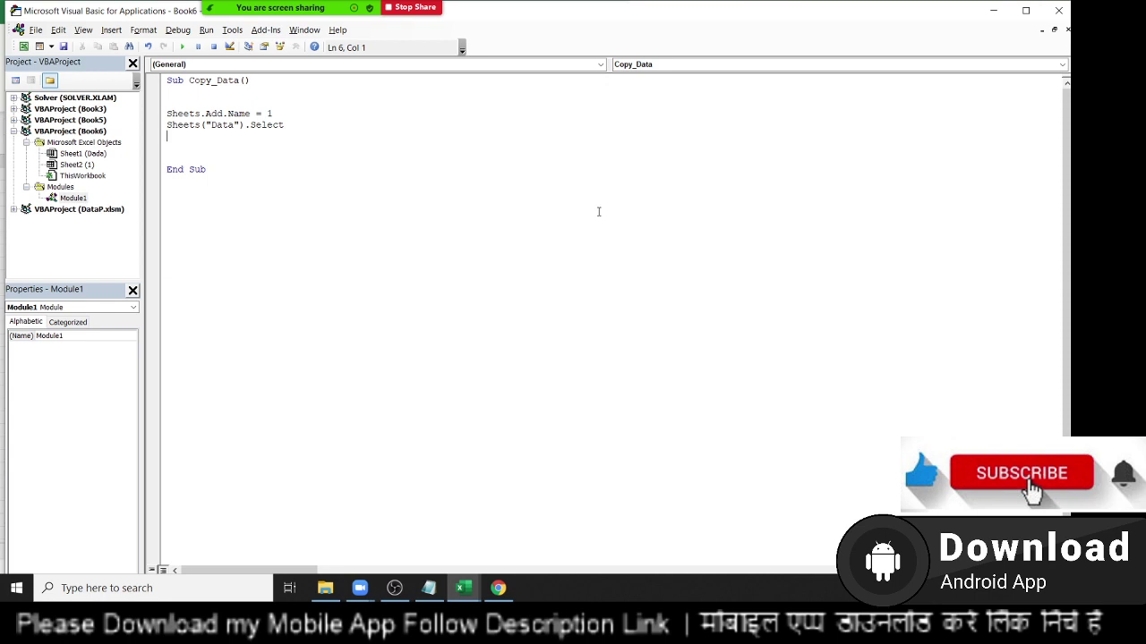
Step: Add a Range("A1:Q1").Copy line and run Copy_Data with F5 to test it
text(range ()
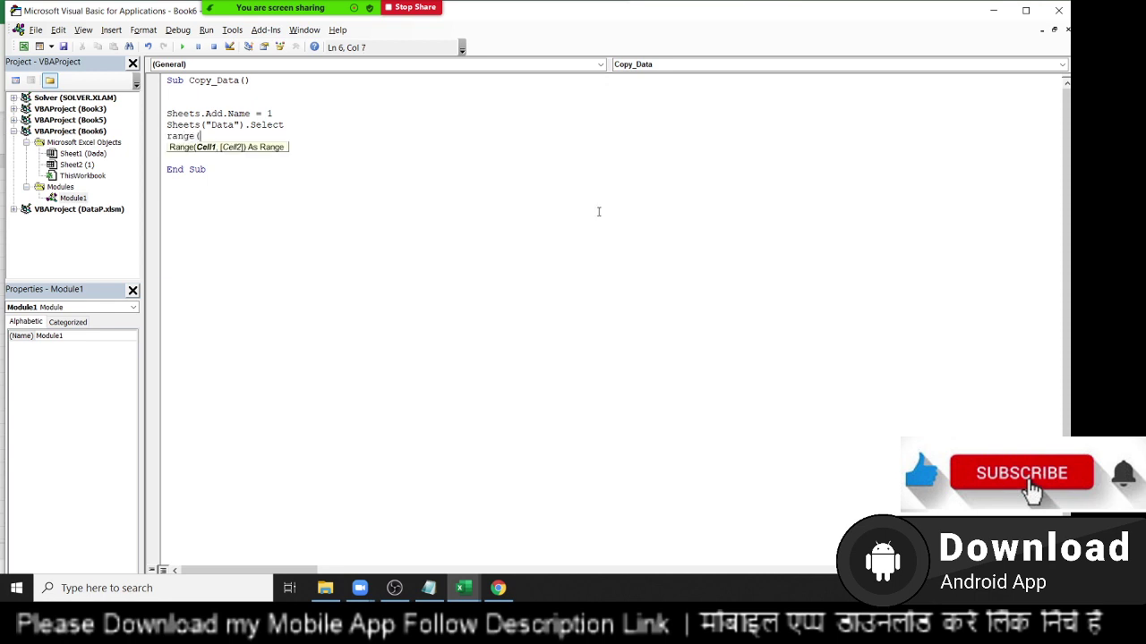
text("A1:)
text(Q1")
text().cop)
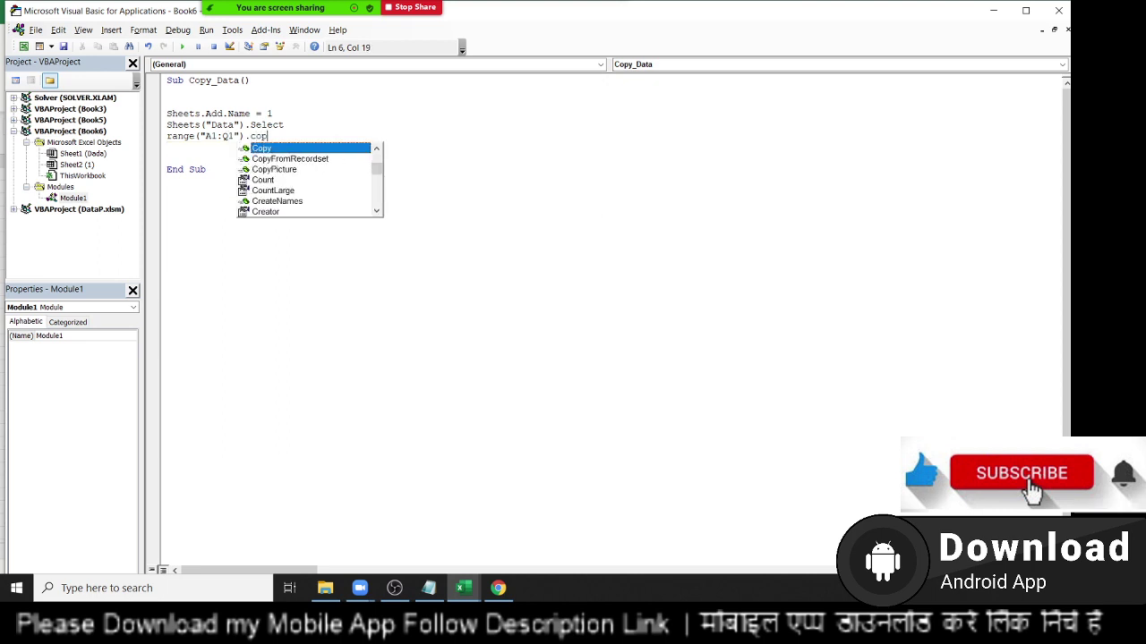
text(y)
key(Down)
key(Up)
key(Return)
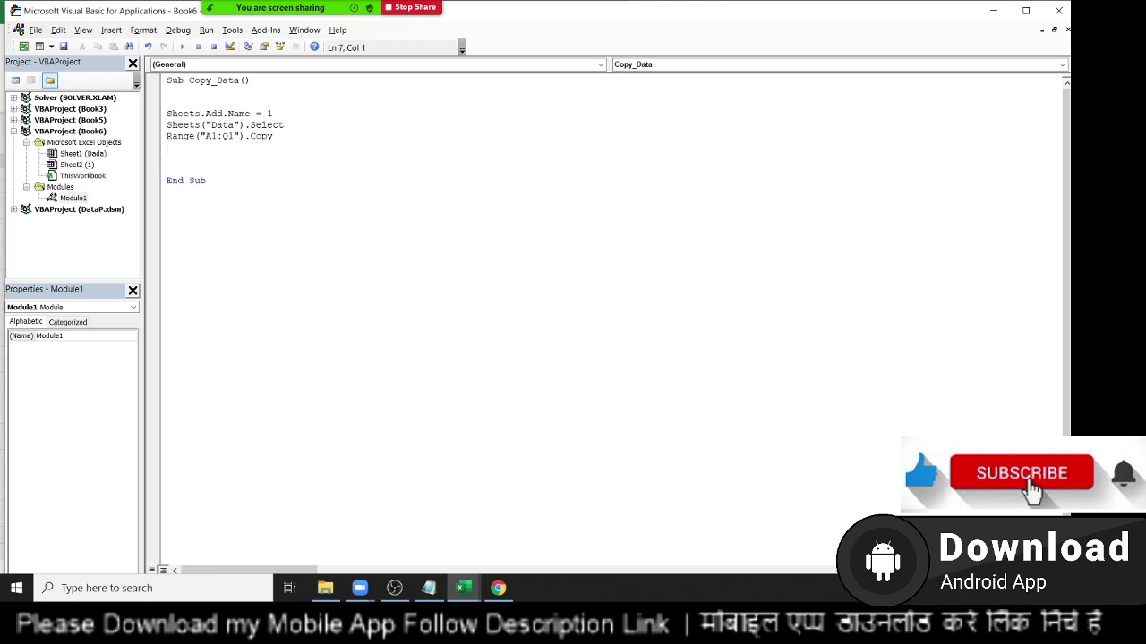
key(F5)
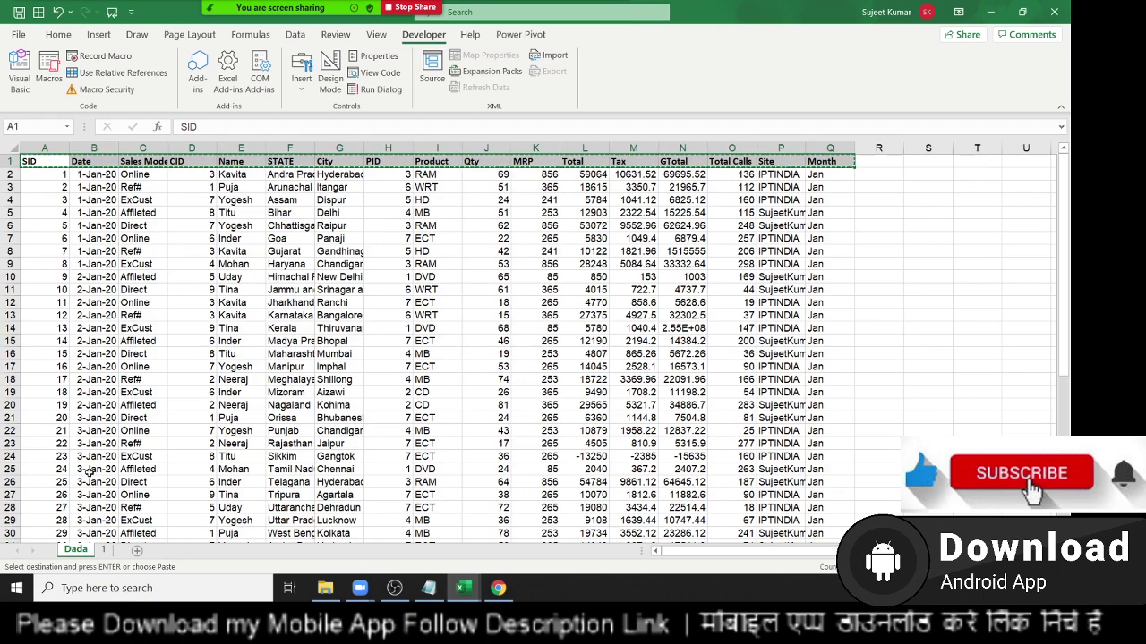
Step: Add a Sheets("1").Select line below the copy statement and test-run the macro
click(106, 551)
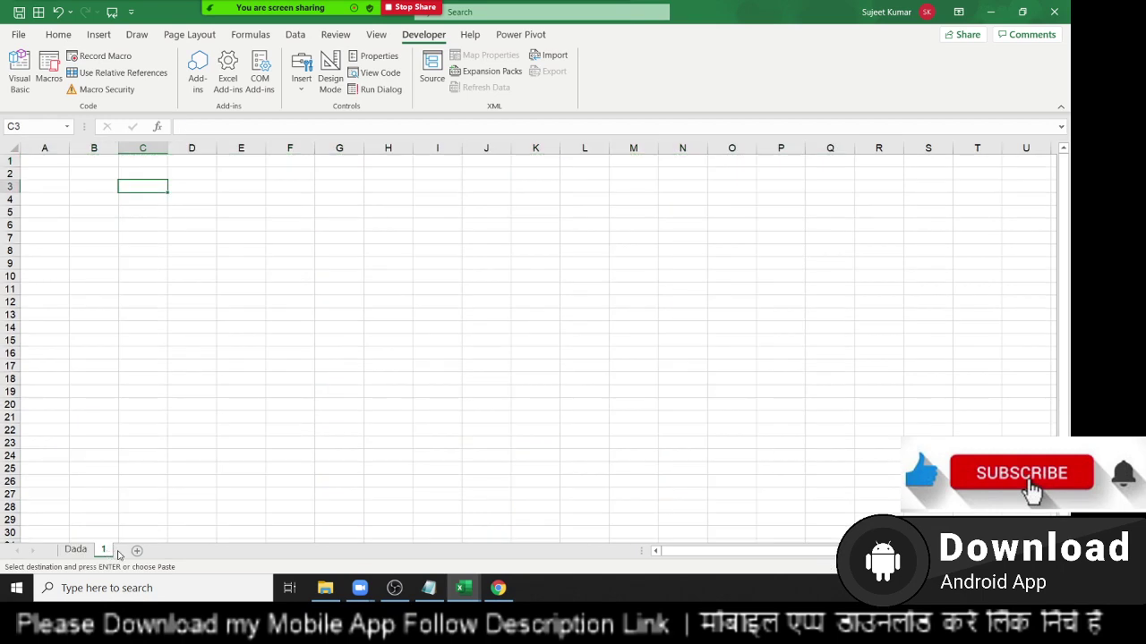
key(alt+F11)
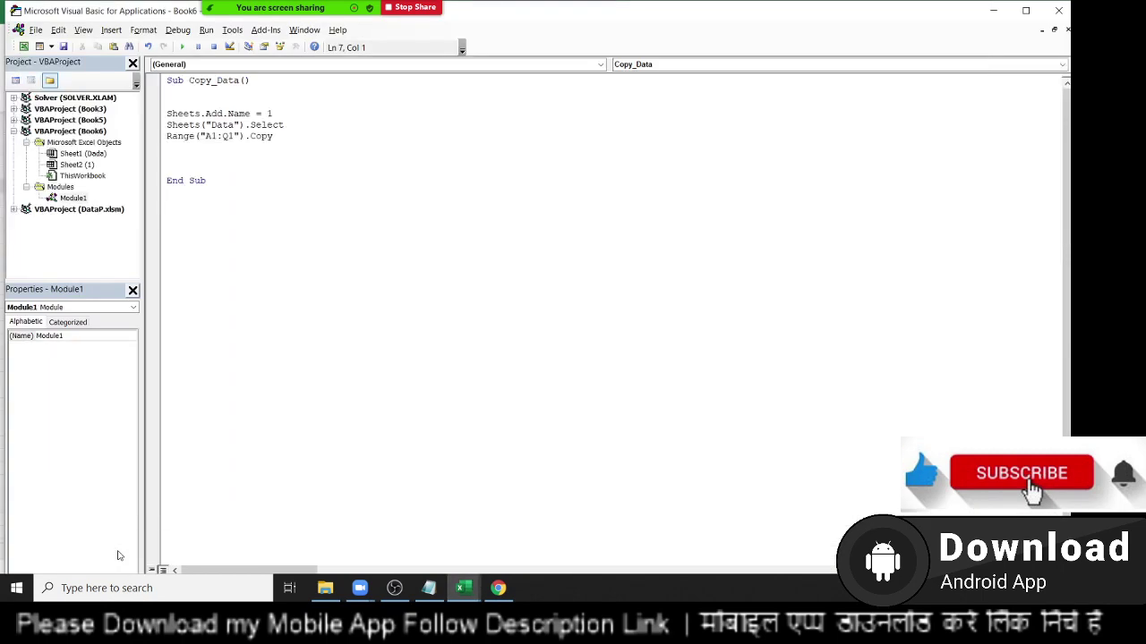
key(shift+Down)
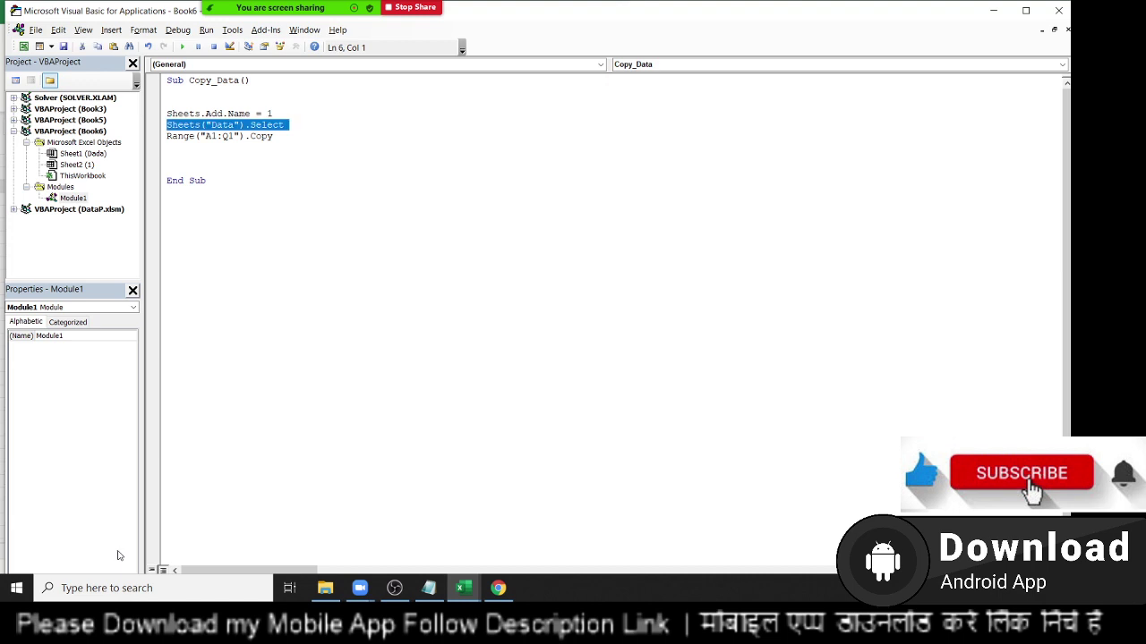
key(Down)
text(s)
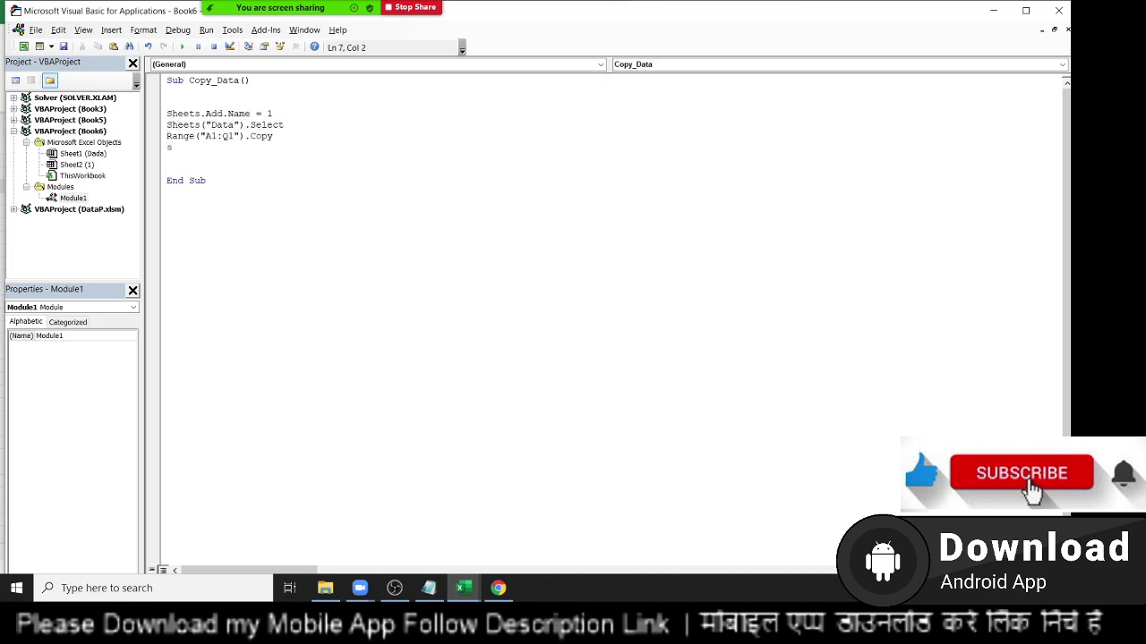
text(heets()
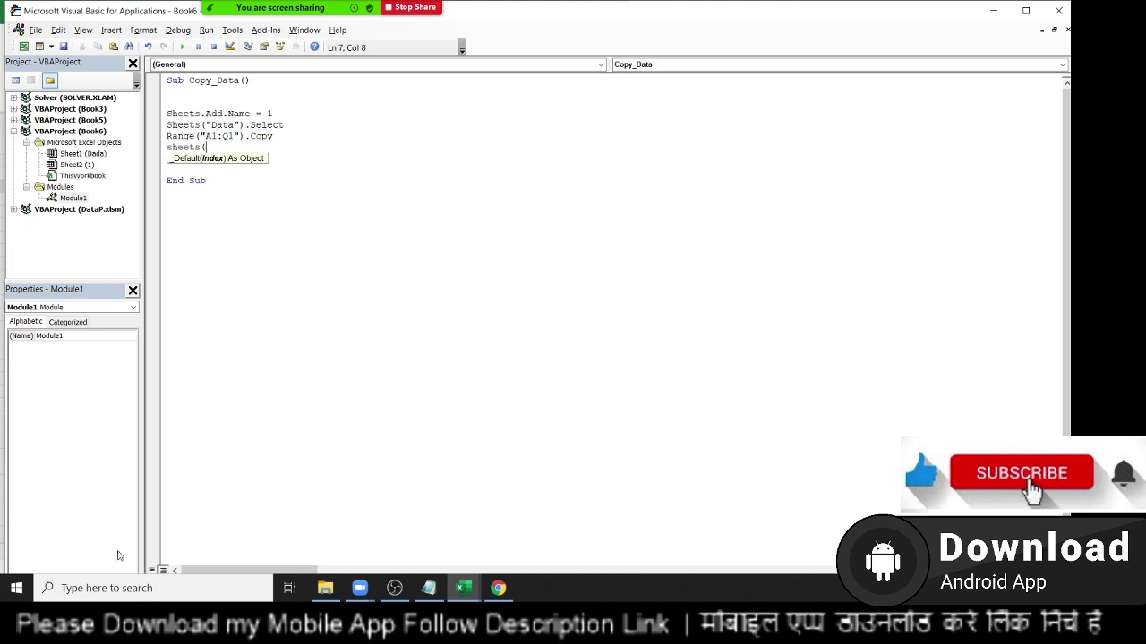
text("1)
text("))
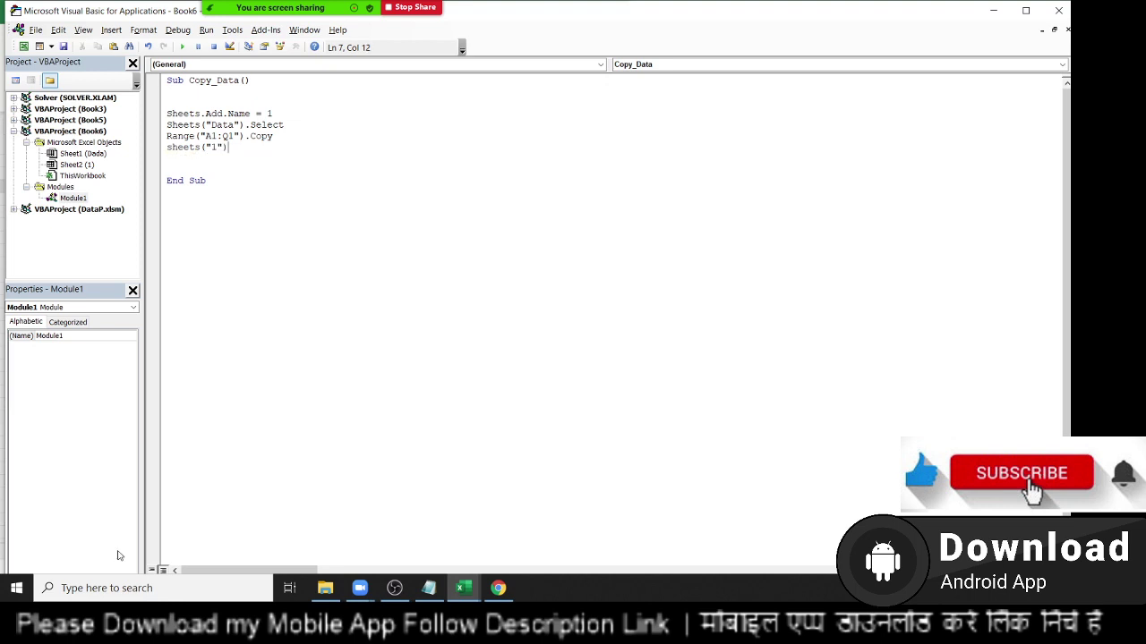
text(.)
text(select)
key(F5)
key(alt+F11)
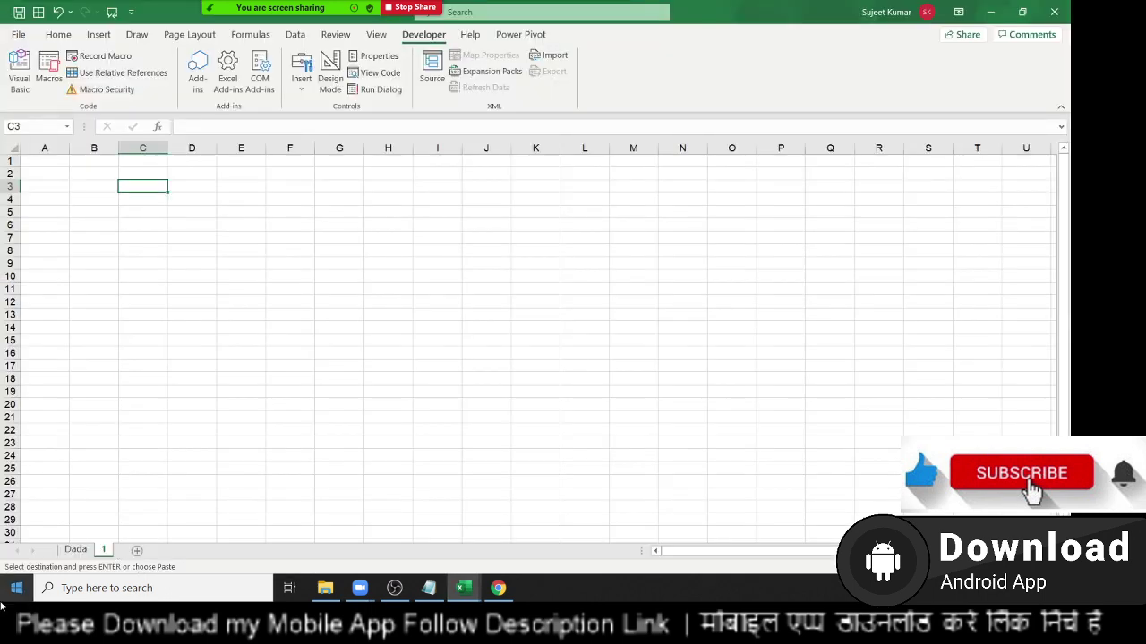
Step: Add a Range("A1").Select line to target cell A1 on sheet 1
click(43, 165)
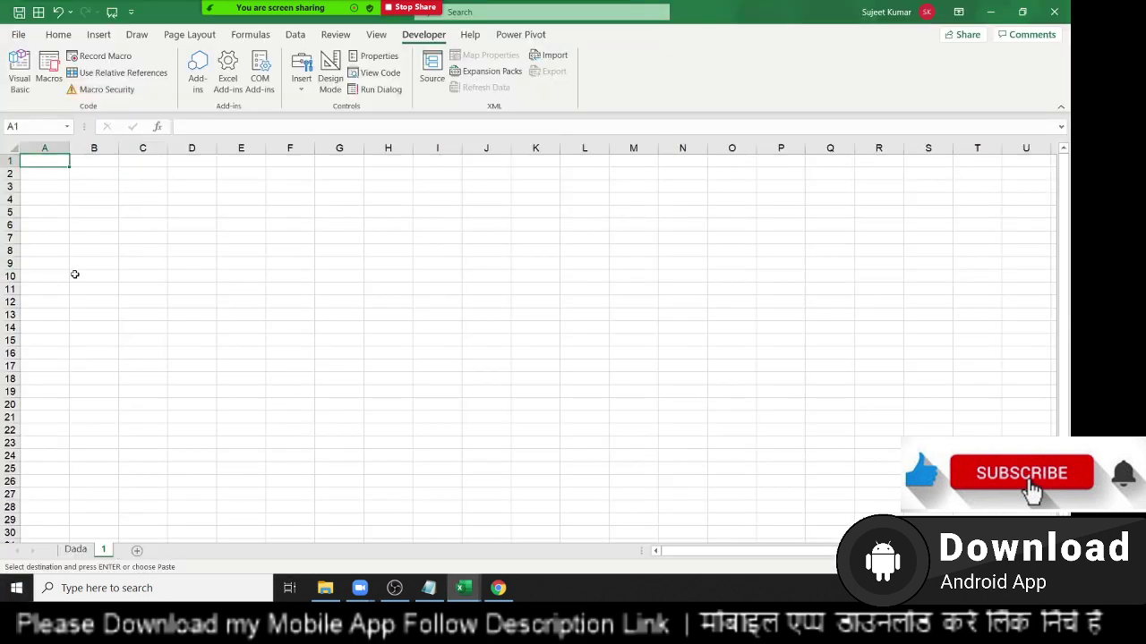
key(alt+F11)
text(ran)
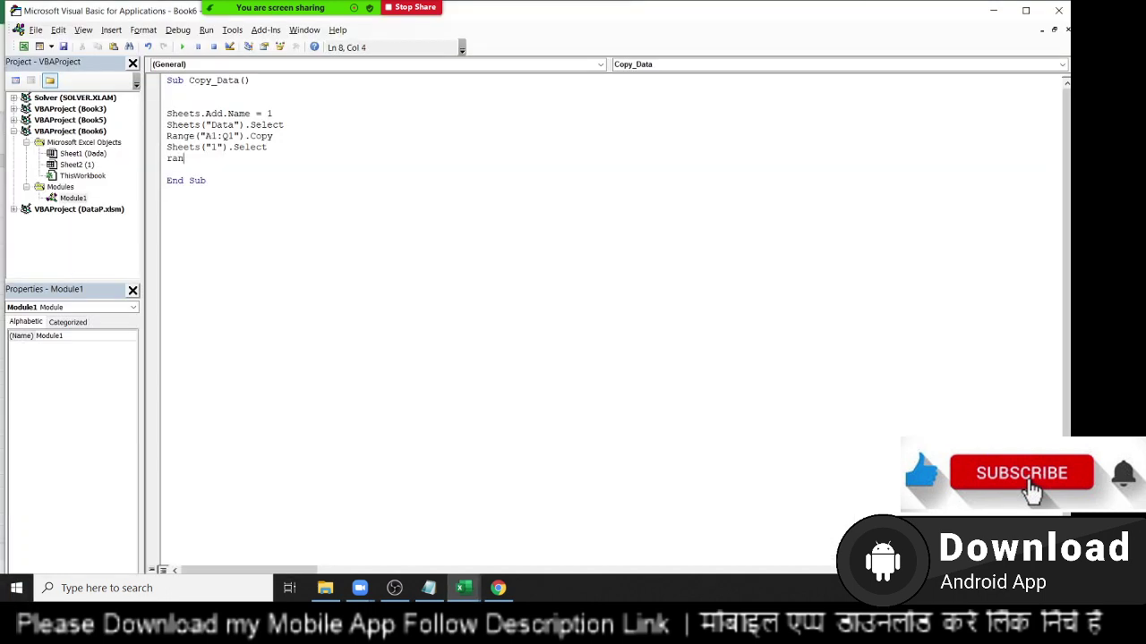
text(ge(")
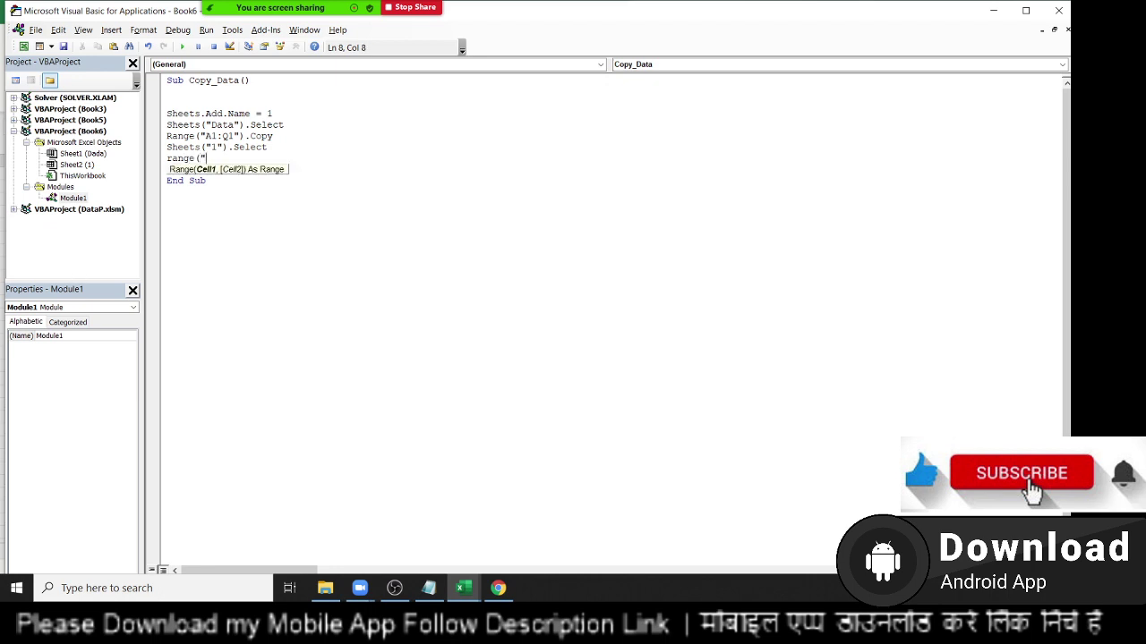
text(A1"))
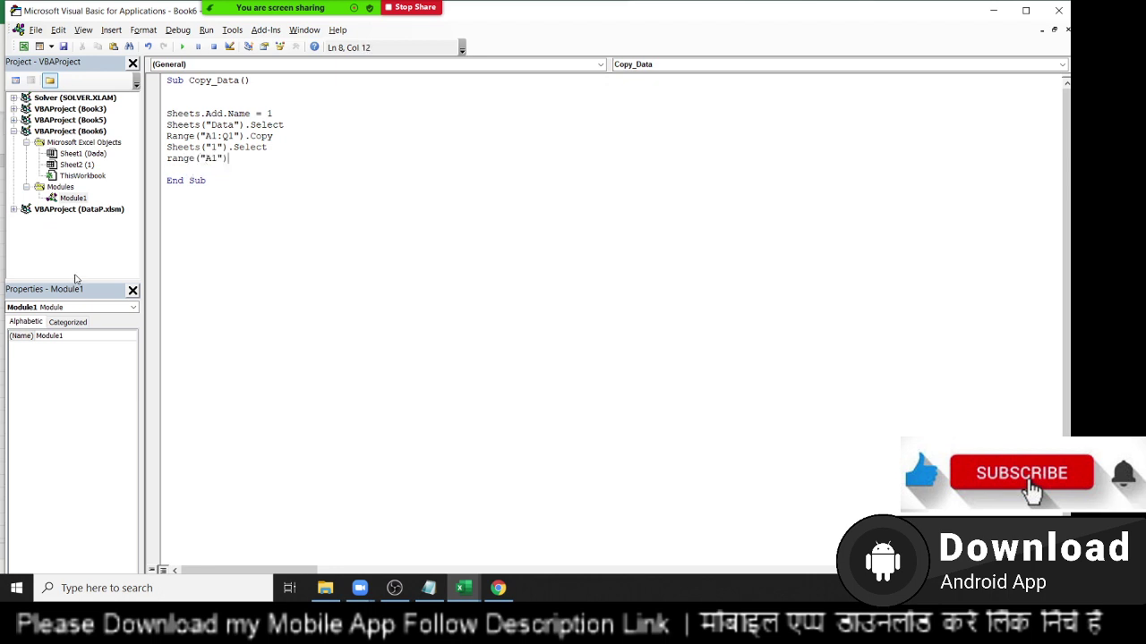
text(.se)
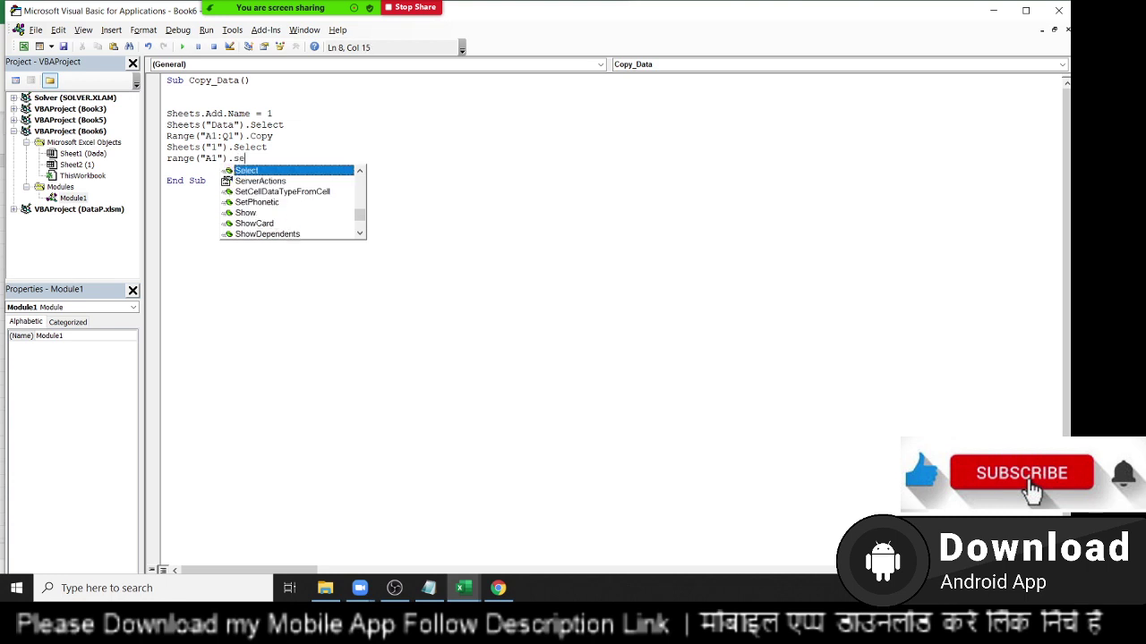
key(Tab)
key(Return)
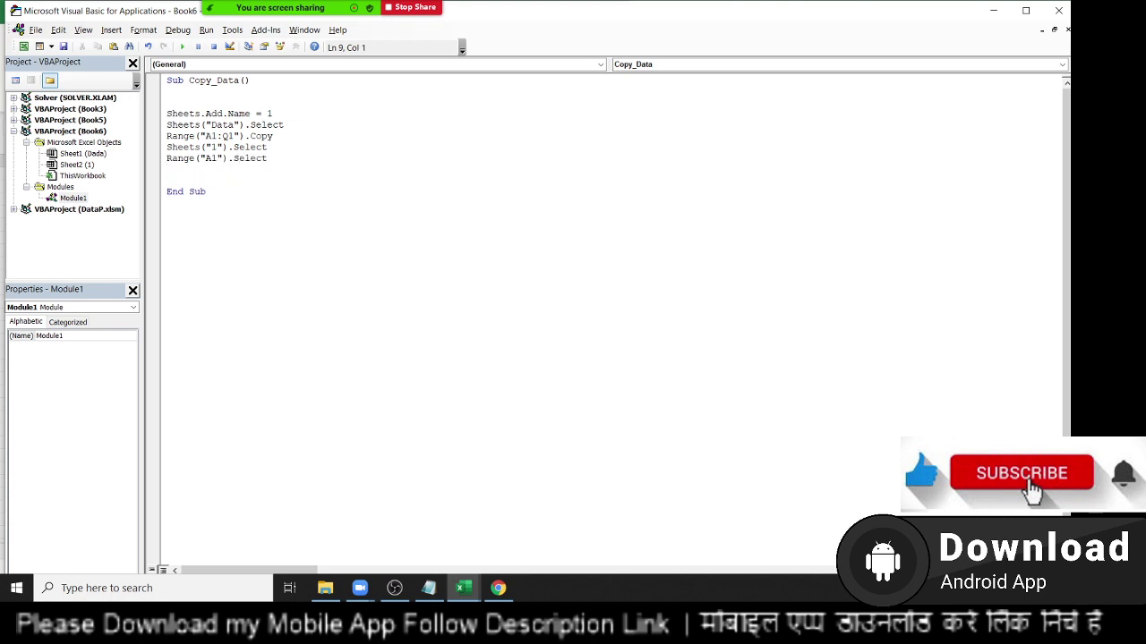
Step: Start the paste line as ActiveSheet.Paste, still misspelled 'paiste'
text(sheets)
key(BackSpace)
key(BackSpace)
key(BackSpace)
key(BackSpace)
key(BackSpace)
key(BackSpace)
text(ac)
text(tiveshe)
text(et.)
text(pais)
text(te)
Step: Change the A1 line to Range("A1").PasteSpecial xlPasteAll and remove the separate paste line
click(250, 169)
key(BackSpace)
click(167, 180)
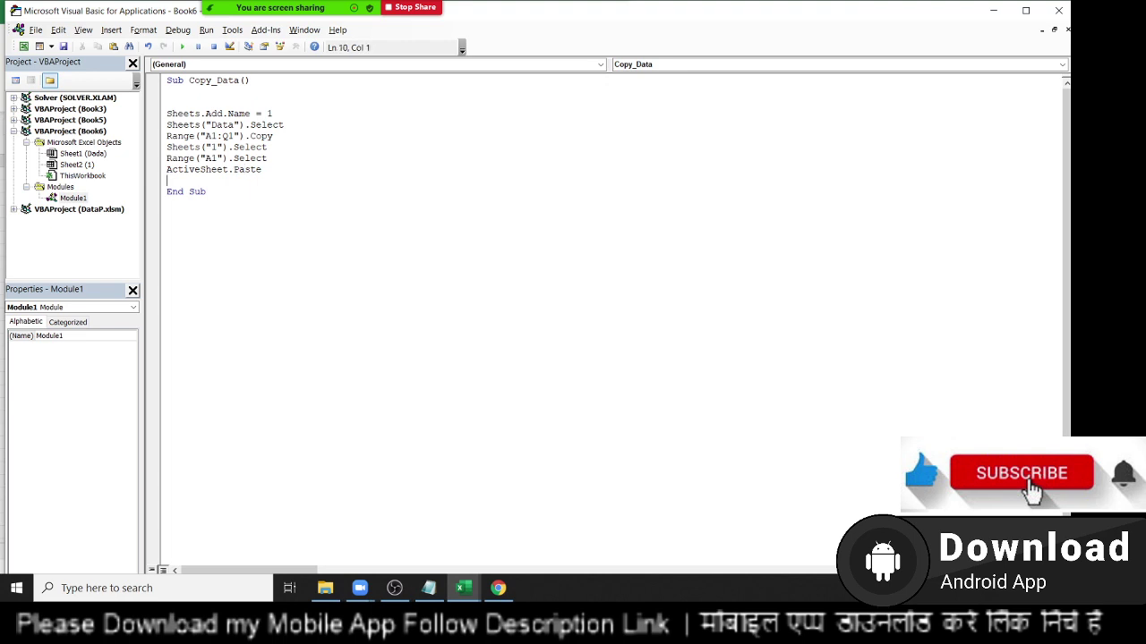
click(241, 158)
double_click(278, 159)
key(BackSpace)
key(BackSpace)
text(.p)
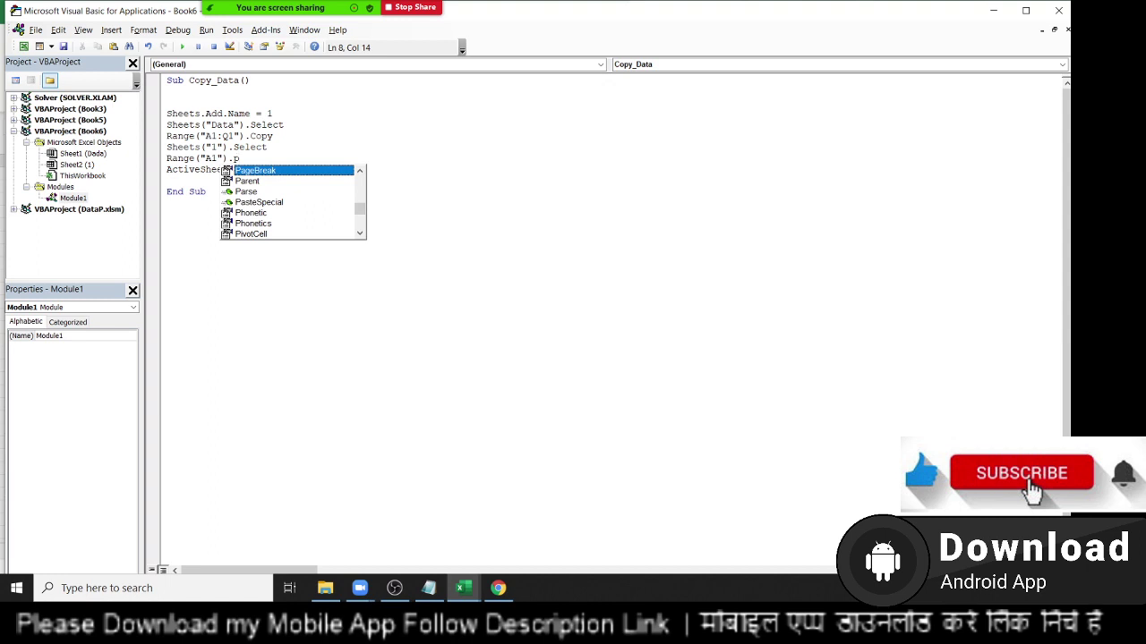
text(as)
key(Tab)
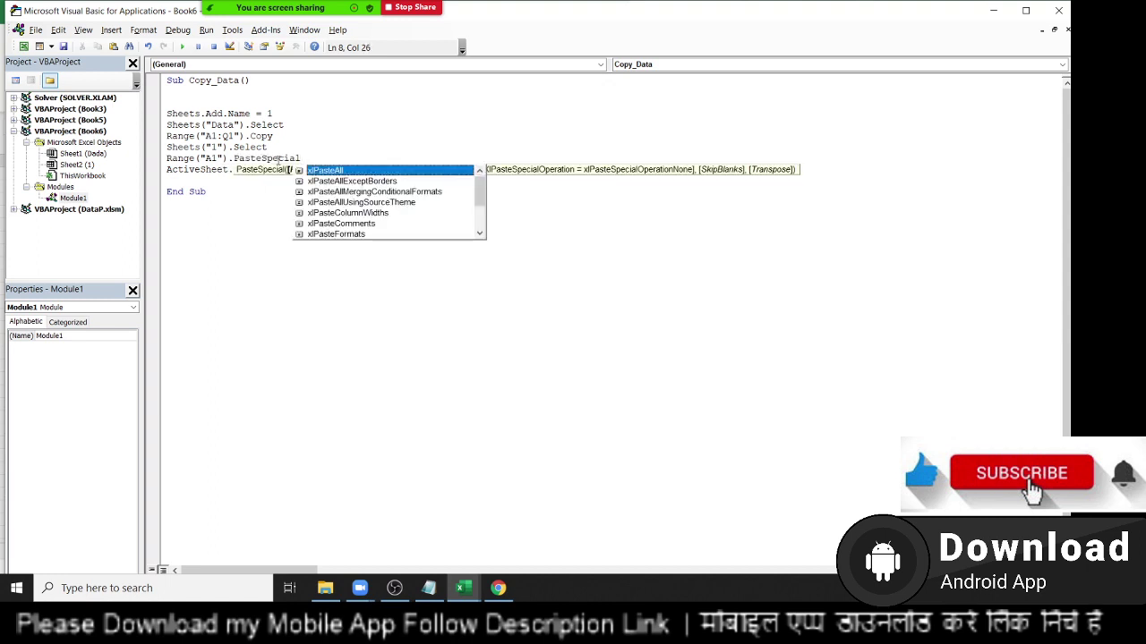
key(Tab)
text(Paste)
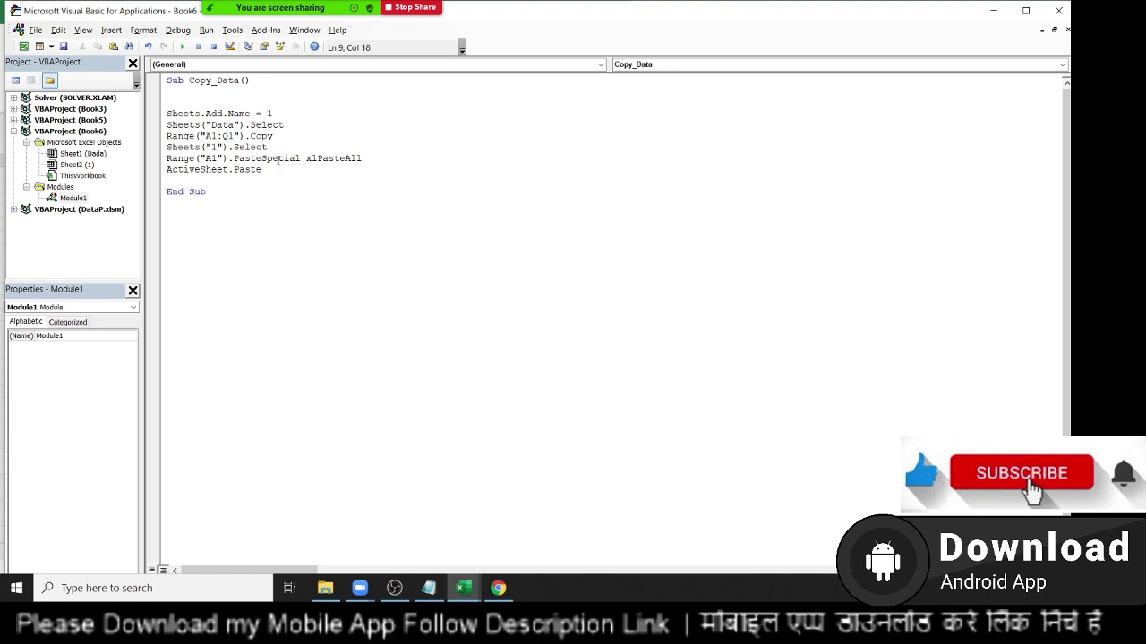
key(BackSpace)
key(BackSpace)
key(BackSpace)
key(BackSpace)
key(BackSpace)
key(BackSpace)
key(BackSpace)
key(BackSpace)
key(BackSpace)
key(BackSpace)
key(BackSpace)
key(BackSpace)
Step: Run the revised macro and paste the SID–Month header row into sheet 1
key(alt+F11)
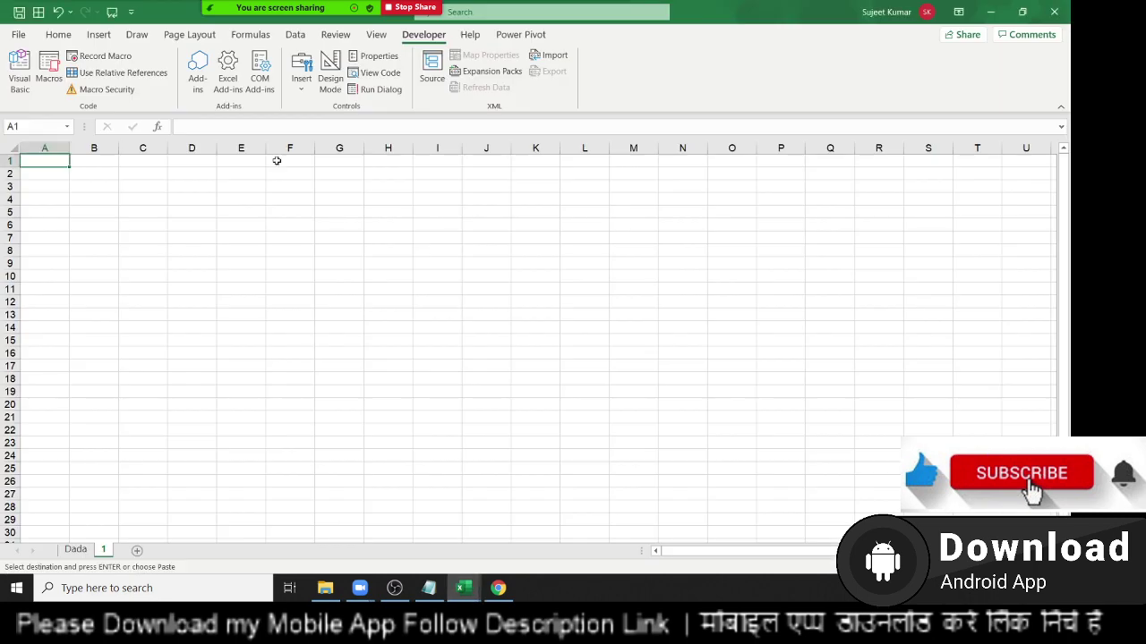
text(SID	Date	Sales Mode	CID	Name	STATE	City	PID	Product	Qty	MRP	Total	Tax	GTotal	Total Calls	Site	Month)
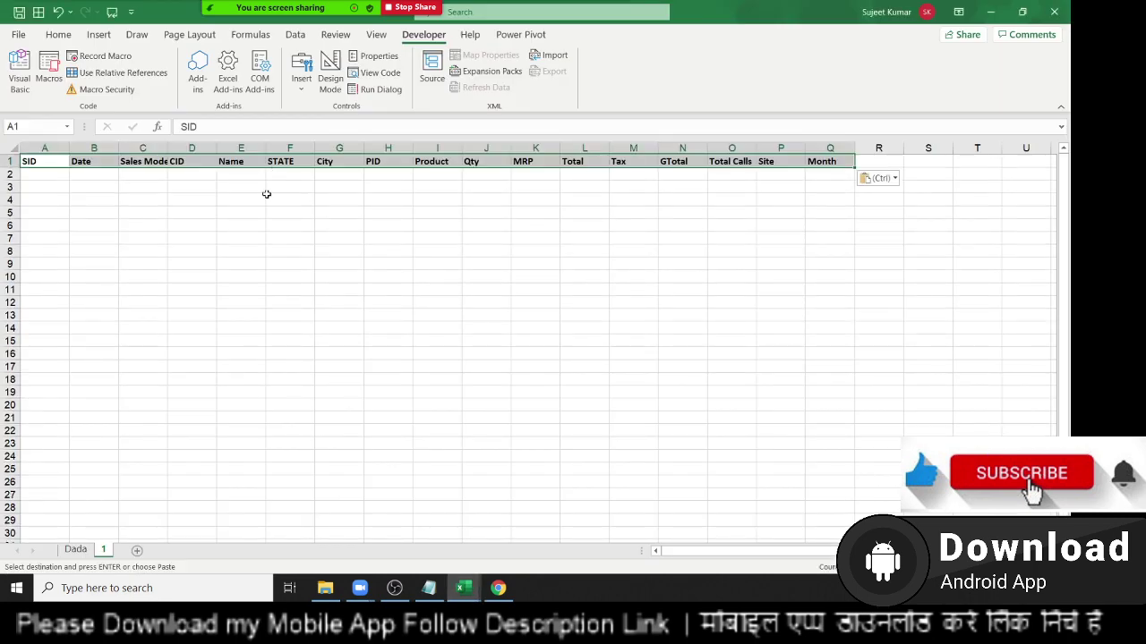
click(224, 262)
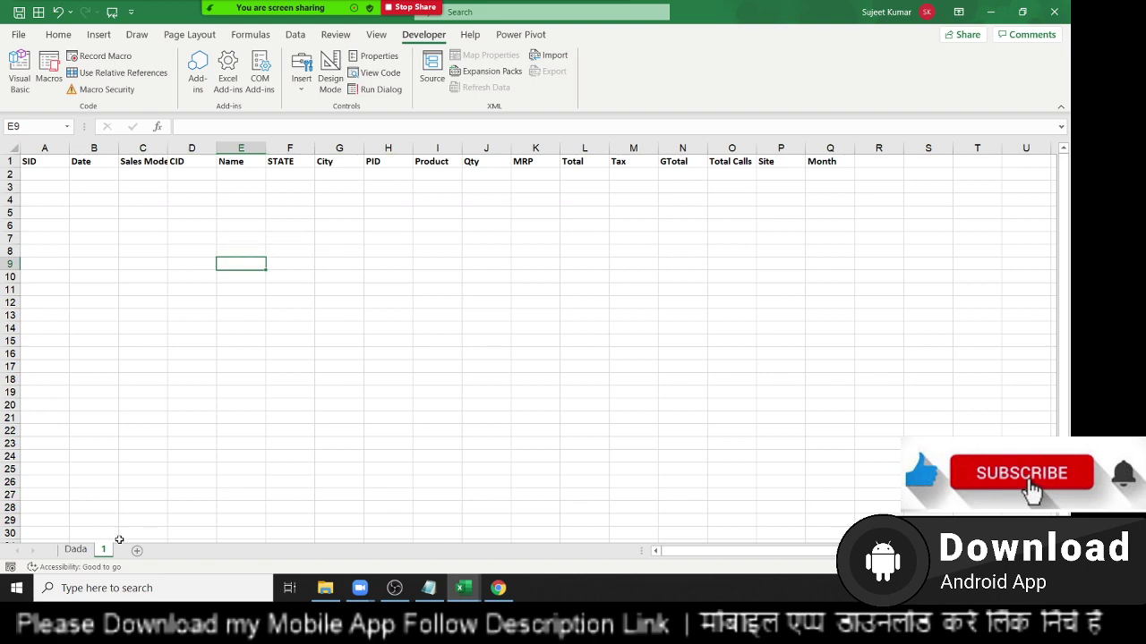
Step: Add a Range("A2:Q2").Copy line for the first data row of the Data sheet
click(76, 549)
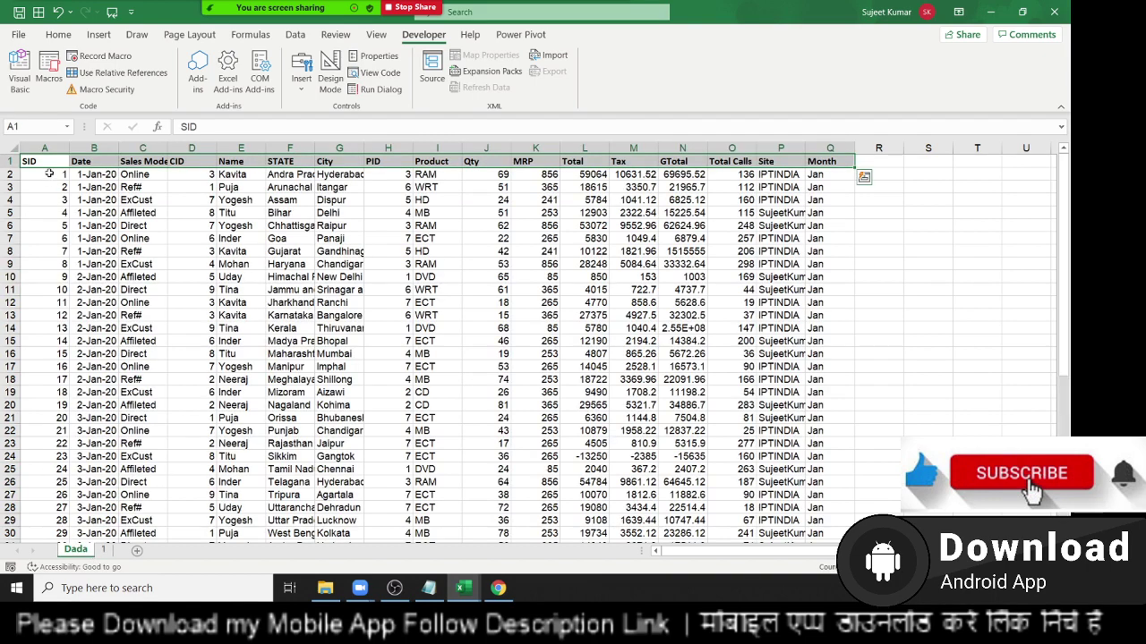
drag(52, 175, 821, 171)
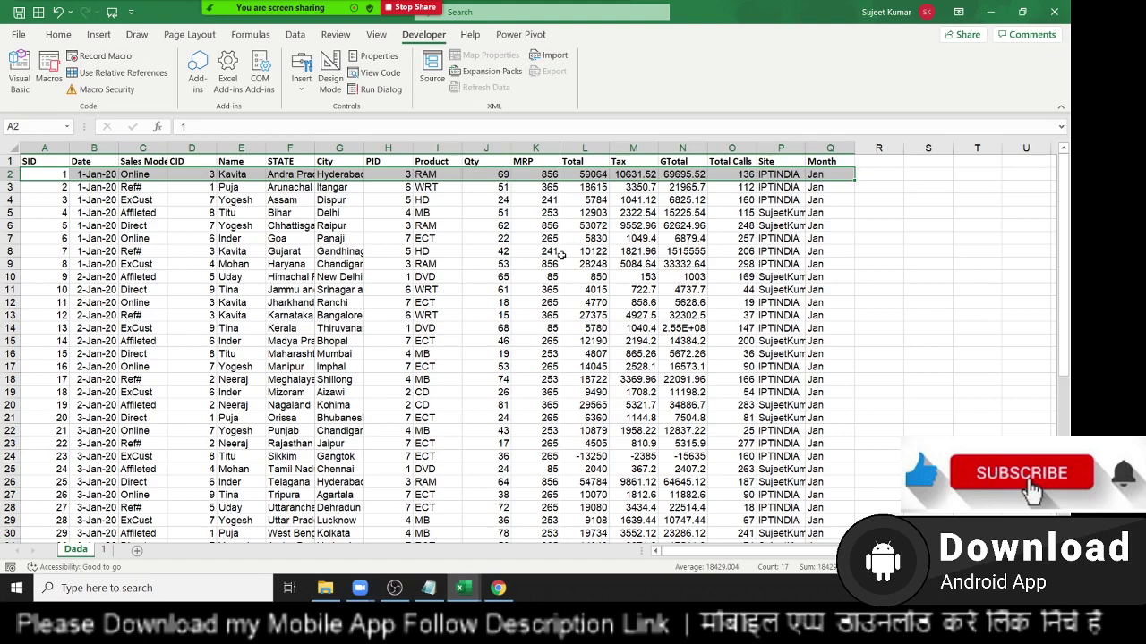
key(alt+F11)
text(ran)
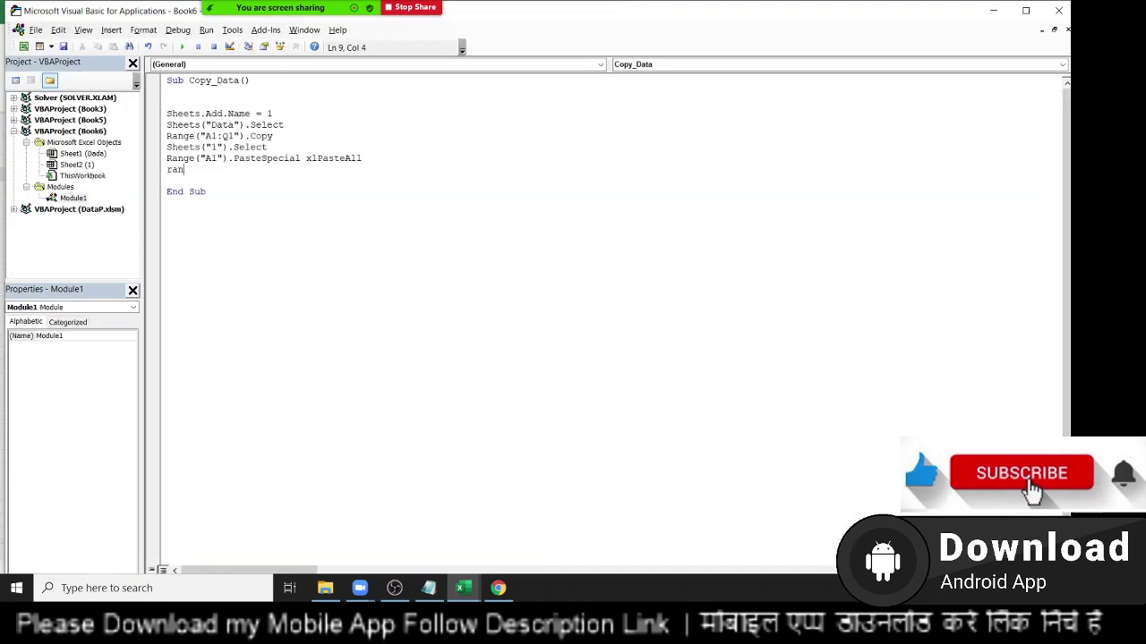
text(ge(")
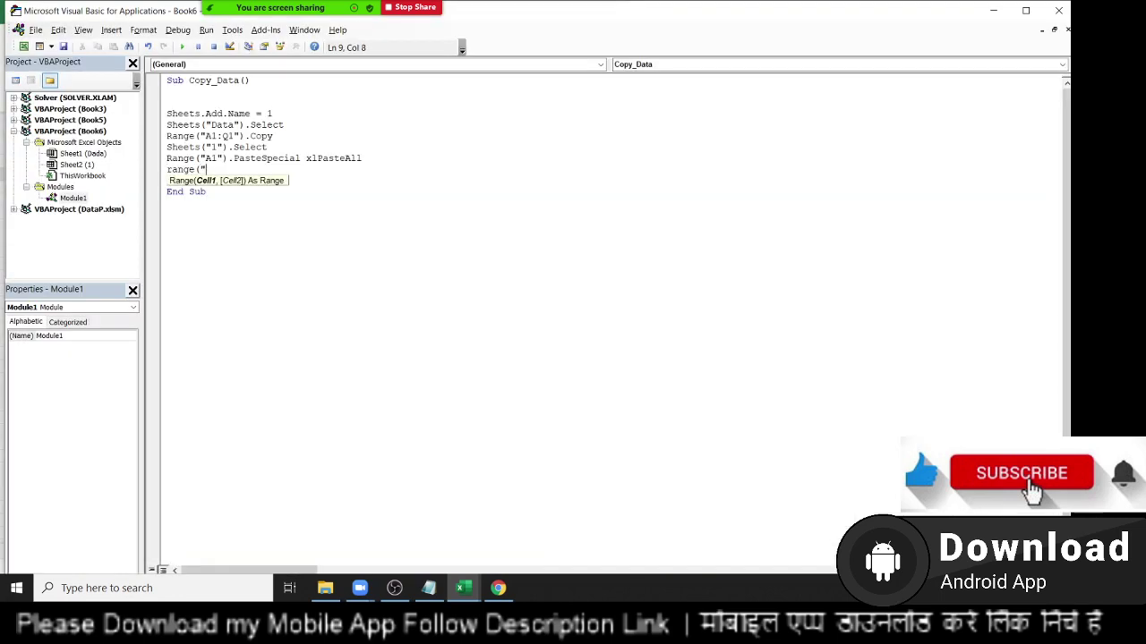
text(A2:)
text(Q2)
text())
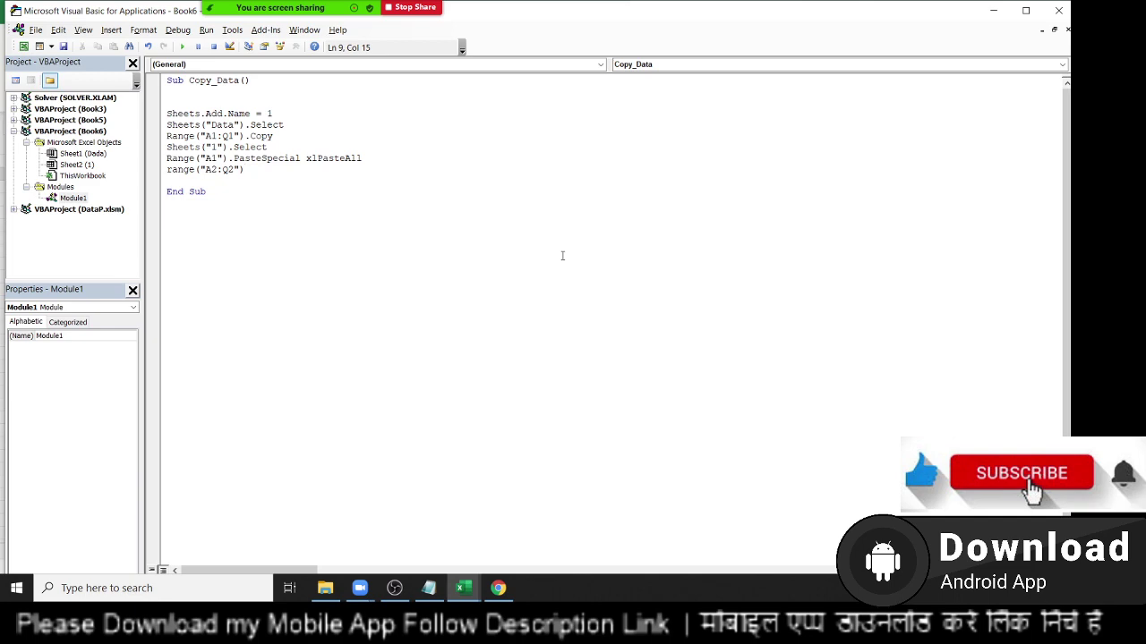
text(.copy)
key(Return)
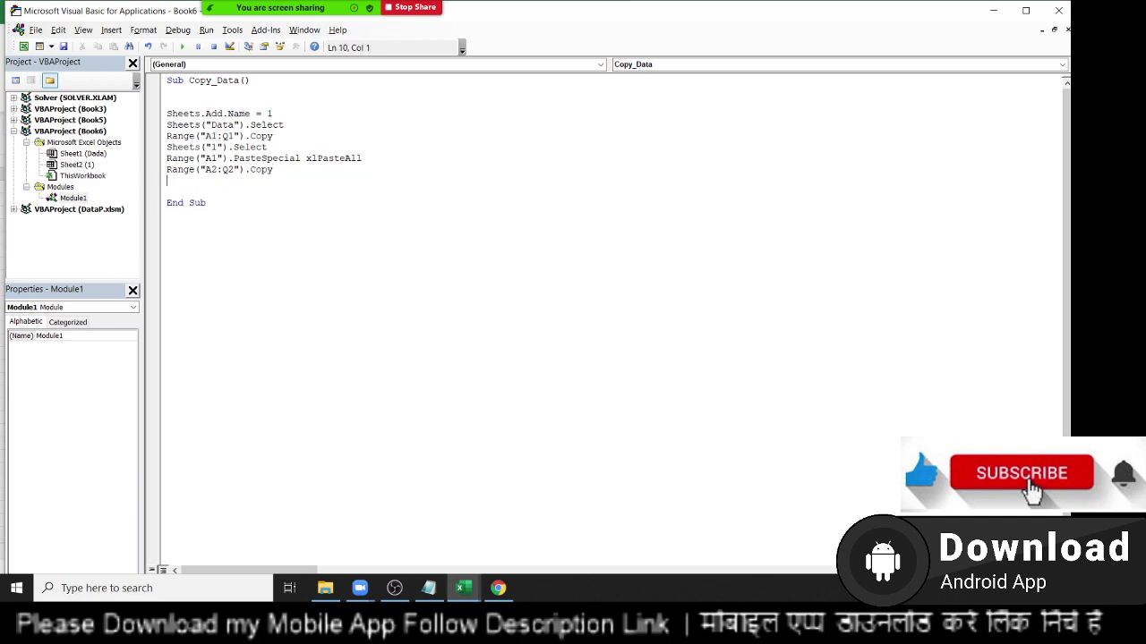
Step: Add Sheets("1").Select and a duplicated paste line changed to Range("A2").PasteSpecial xlPasteAll
key(alt+F11)
key(alt+F11)
text(sheets)
text((")
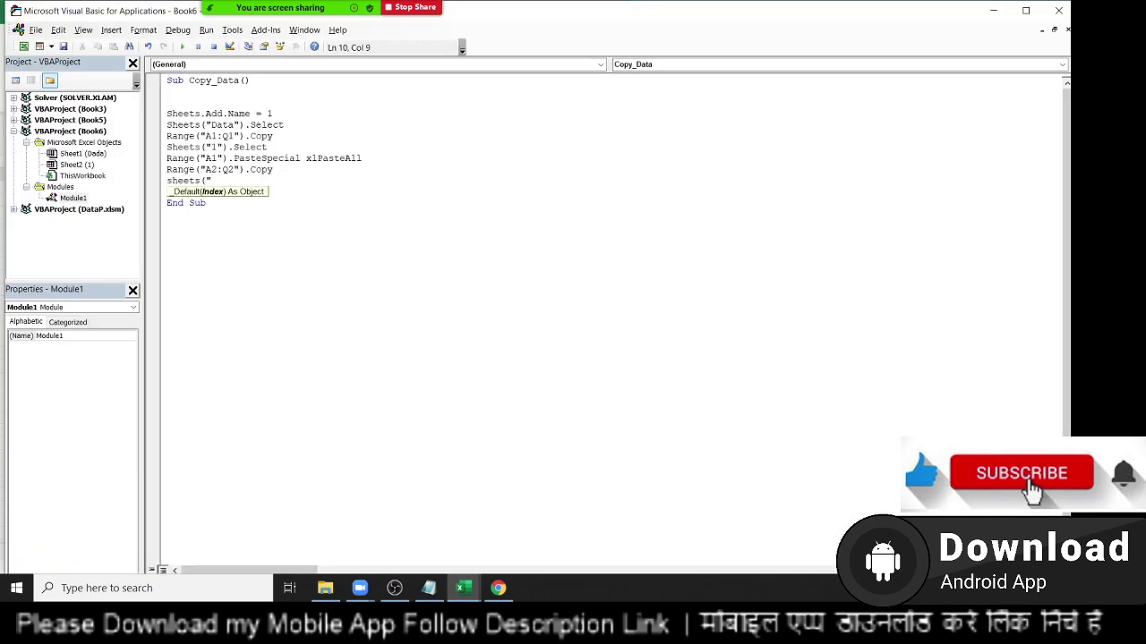
text(1"))
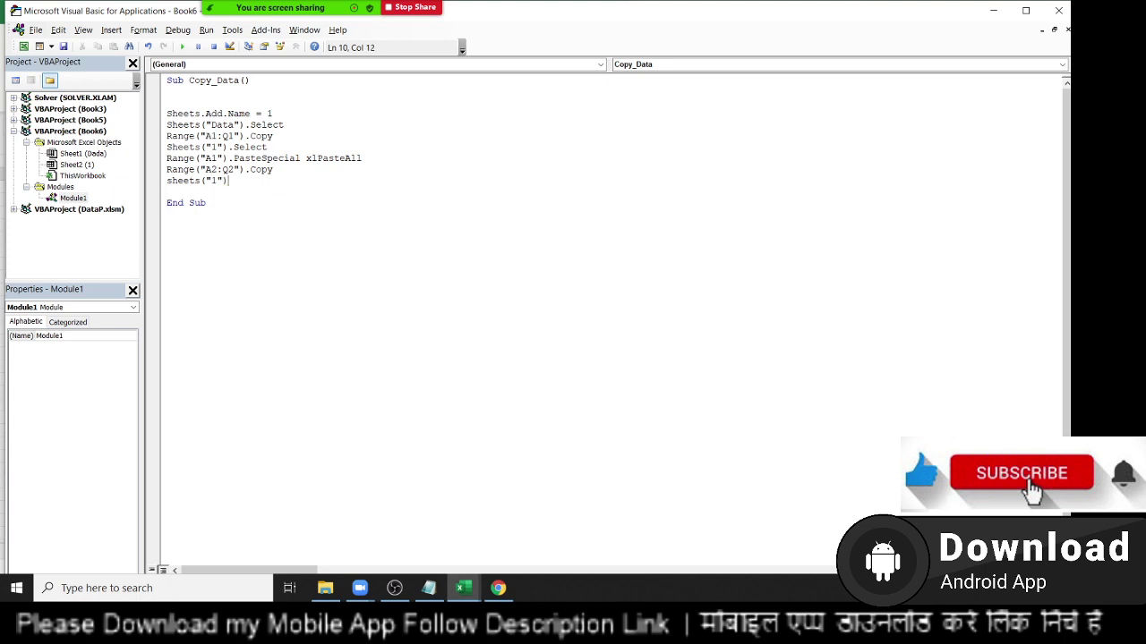
text(.se)
text(lect)
key(Return)
key(Up)
key(Up)
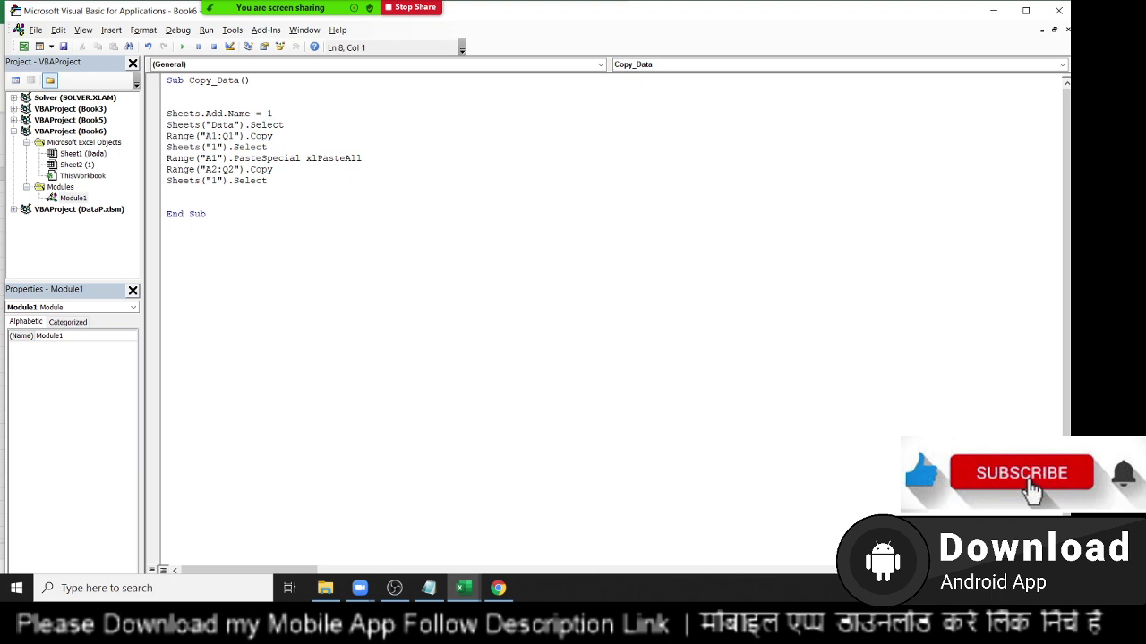
key(shift+Down)
key(ctrl+c)
key(Down)
key(Down)
key(Down)
key(ctrl+v)
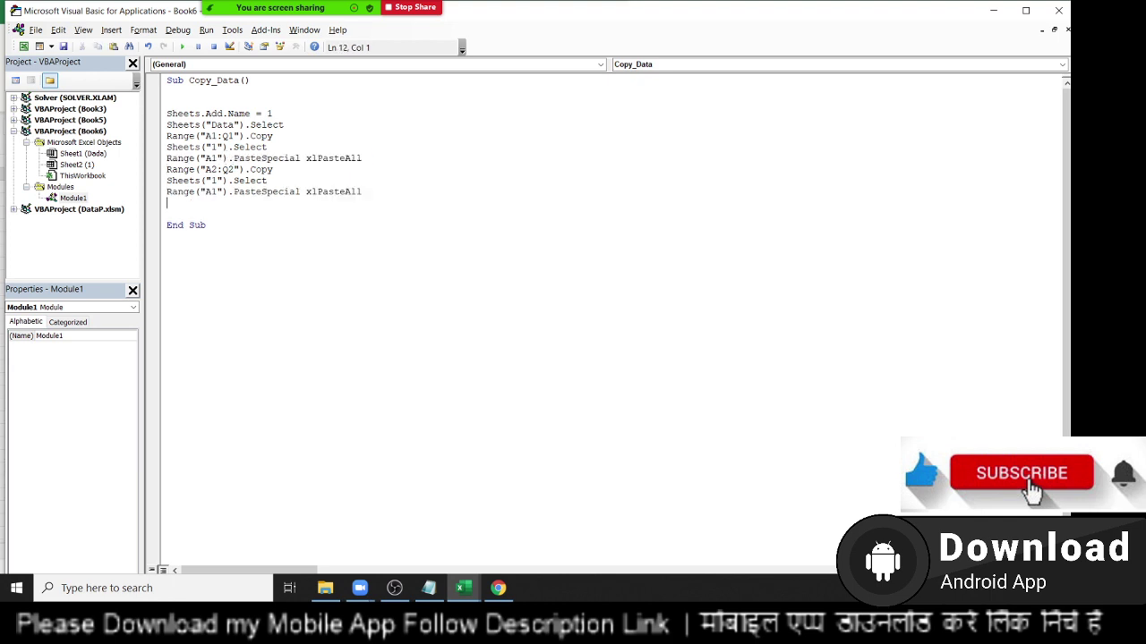
click(215, 191)
key(Delete)
text(2)
Step: Manually copy the SID 1 row and paste it into cell A2 of sheet 1
key(alt+F11)
key(ctrl+c)
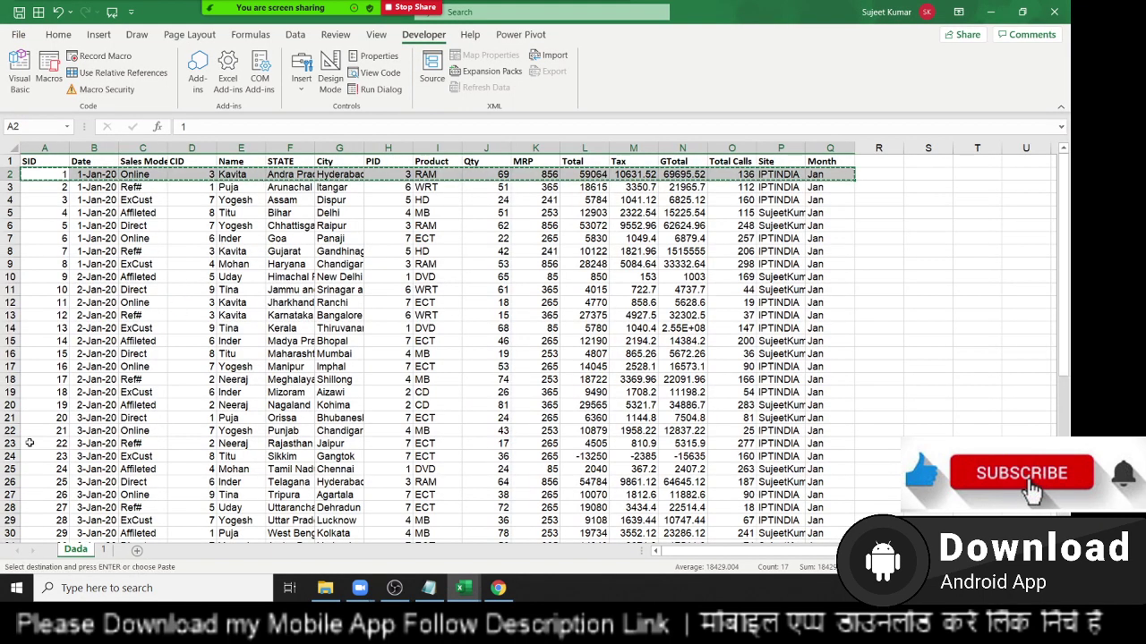
click(103, 550)
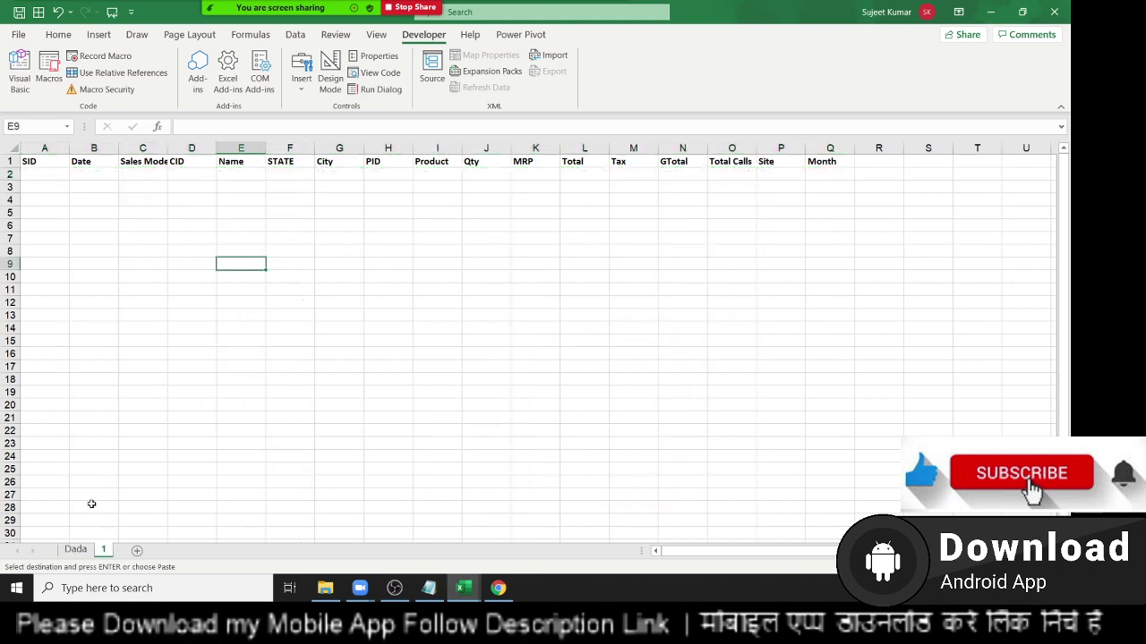
click(36, 172)
key(ctrl+v)
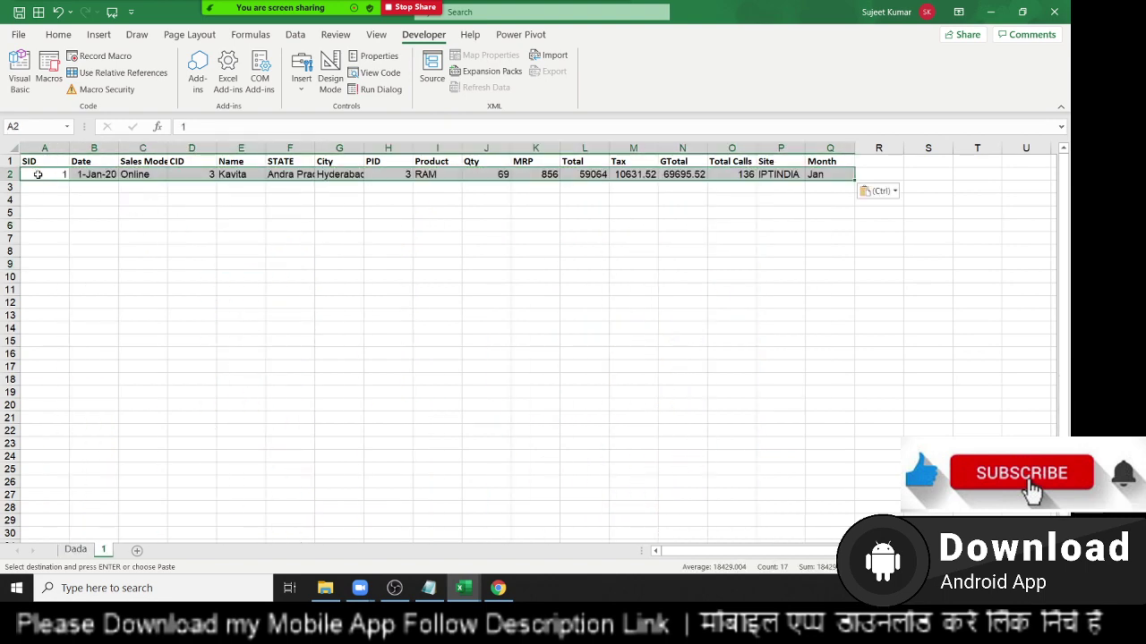
click(48, 200)
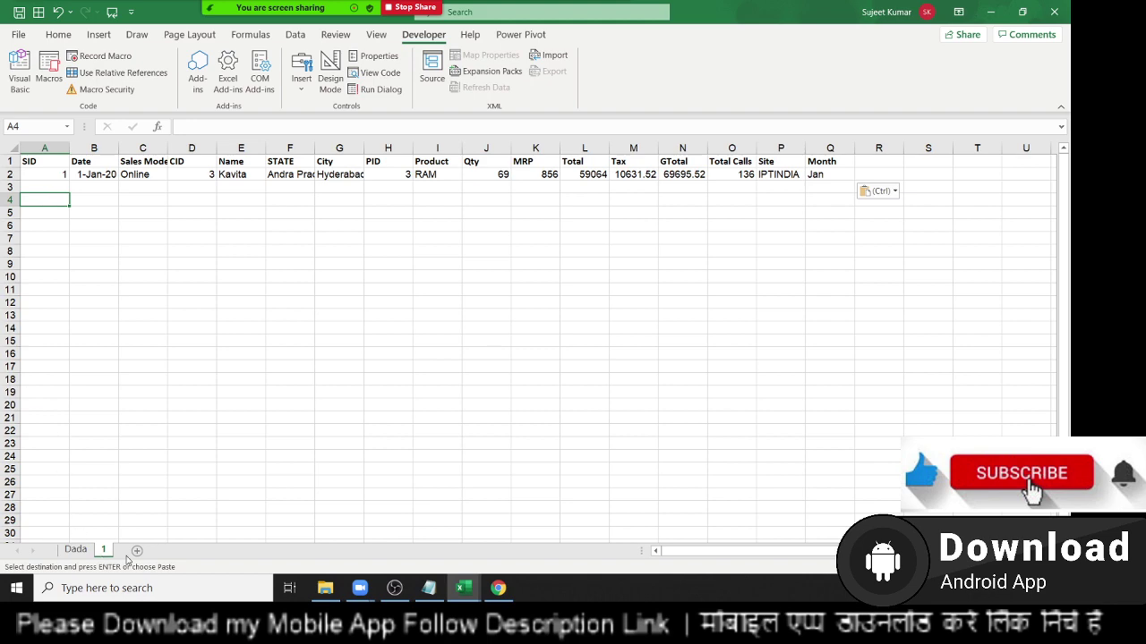
Step: Select the Copy_Data body code and glance at the worksheet
key(alt+Tab)
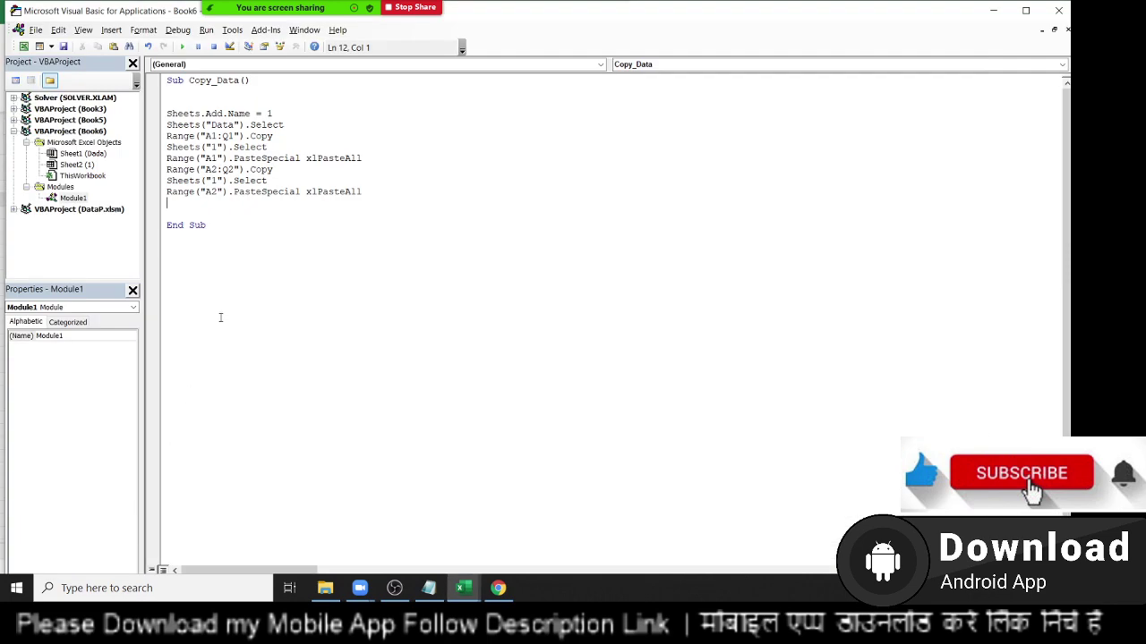
drag(170, 203, 141, 113)
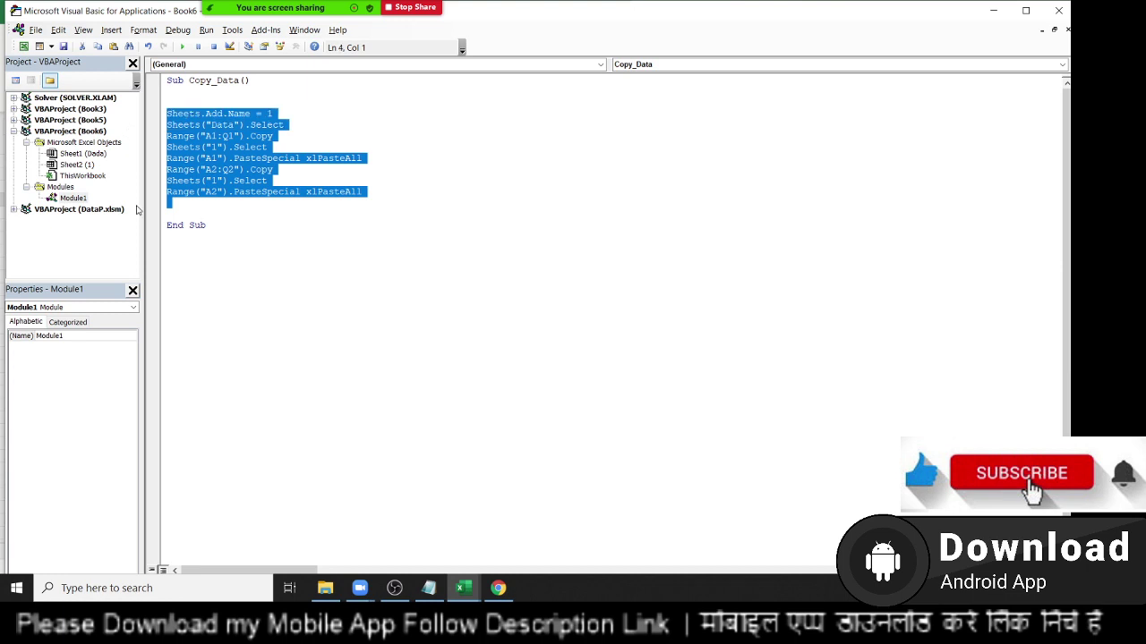
drag(174, 205, 166, 114)
key(alt+F11)
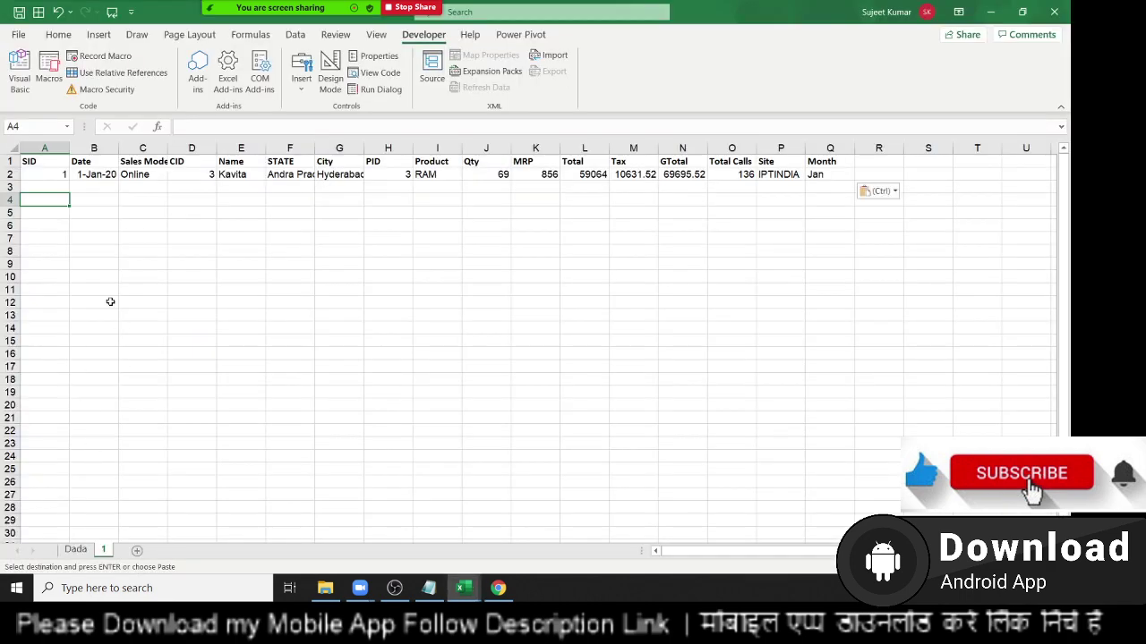
key(alt+F11)
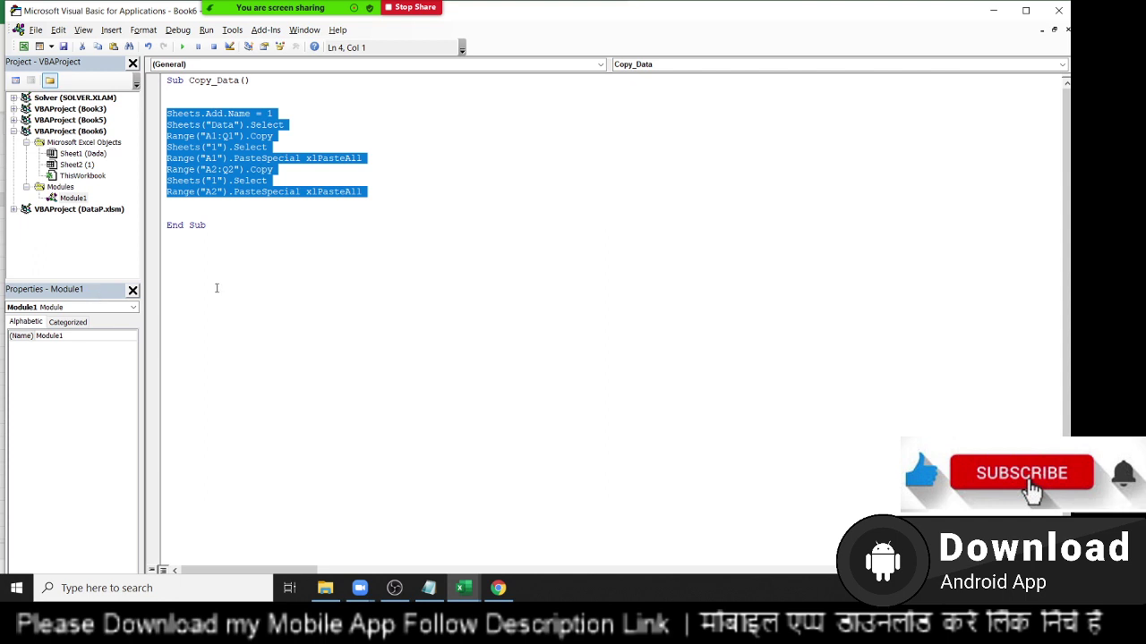
Step: Paste two duplicate copies of the macro body, then delete them again
click(192, 211)
key(Return)
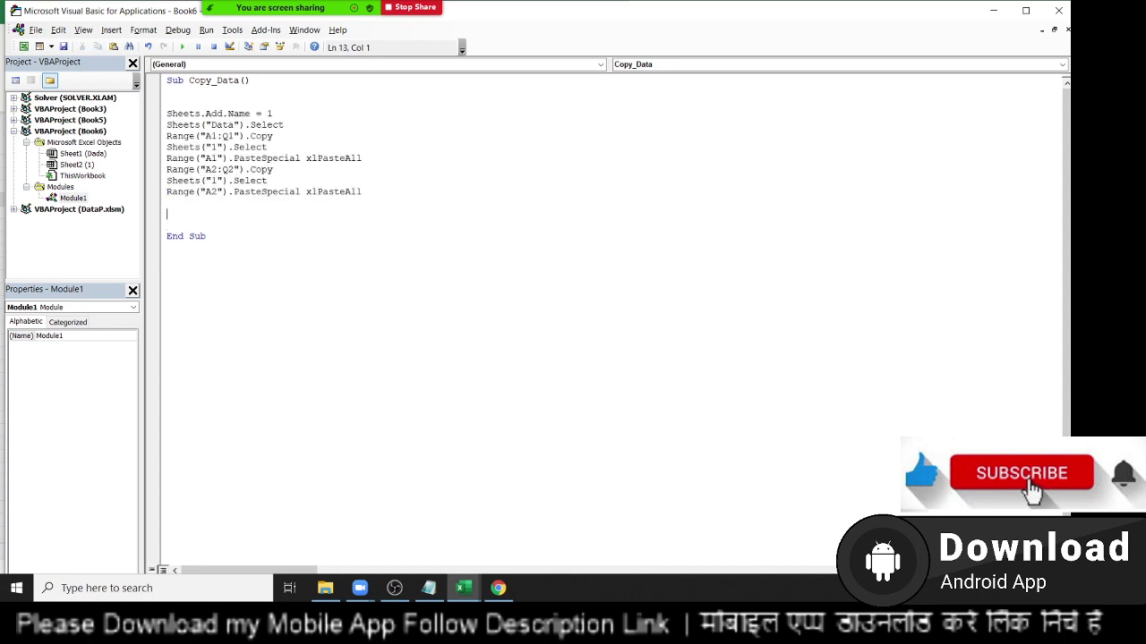
key(ctrl+v)
key(Return)
key(Return)
key(ctrl+v)
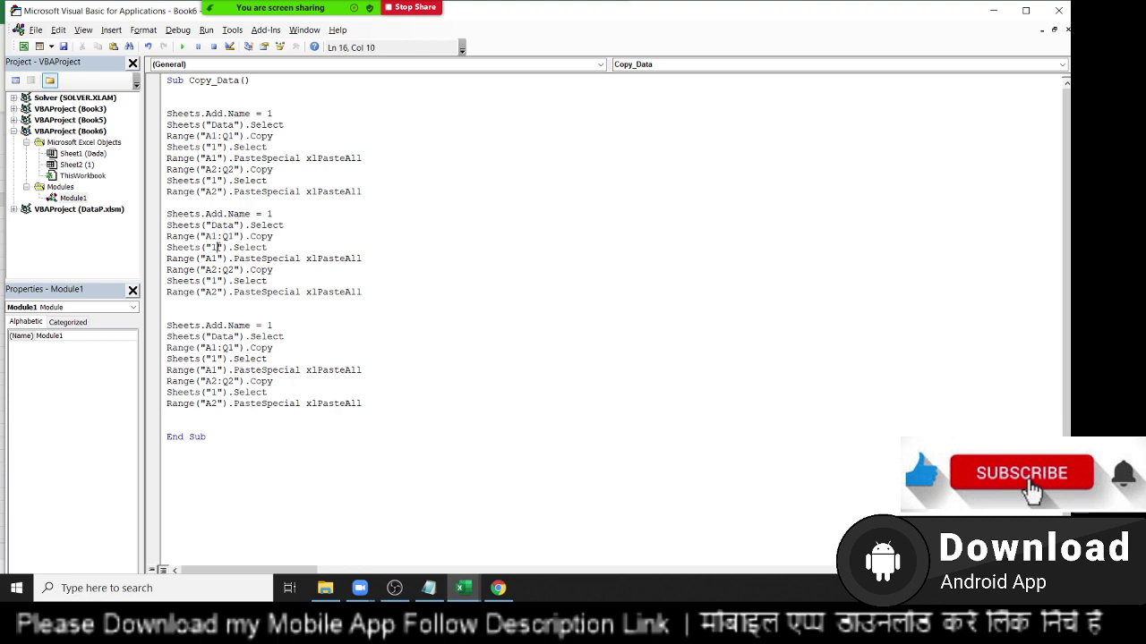
double_click(271, 214)
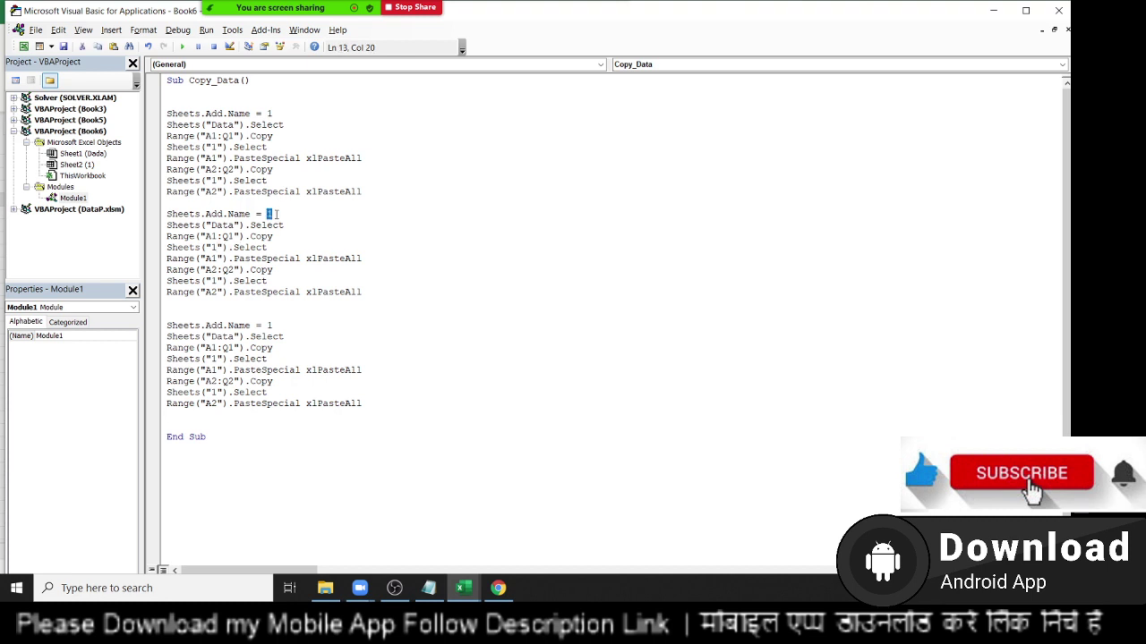
double_click(271, 326)
click(211, 392)
drag(235, 414, 168, 208)
key(Delete)
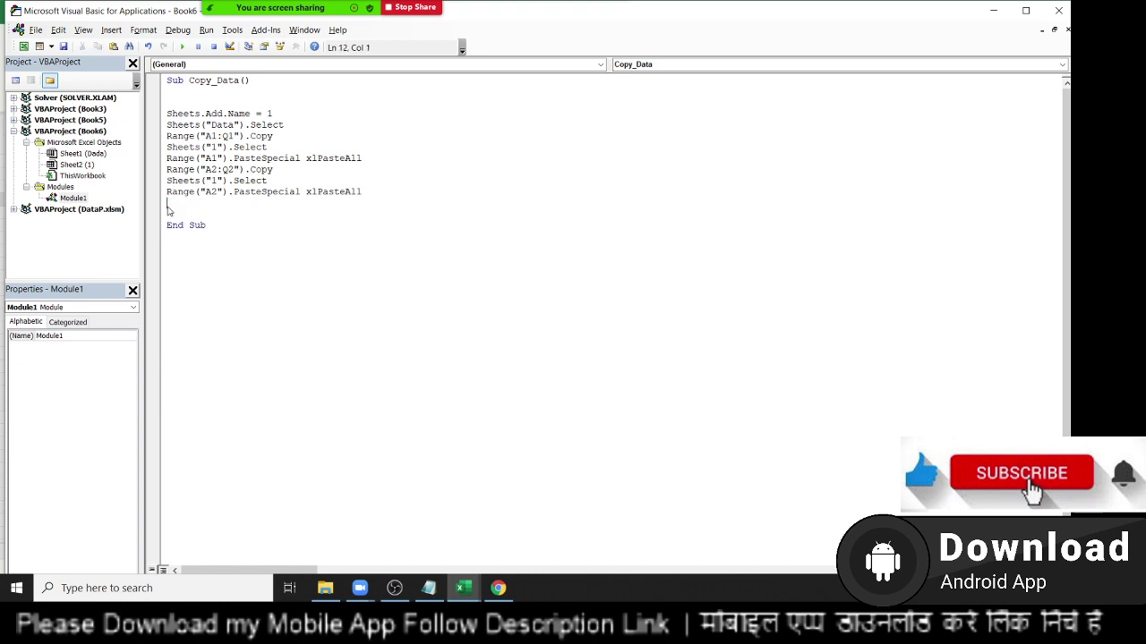
Step: Insert 'For i = 1 To 50' above Sheets.Add and 'Next i' after the last paste line
key(Up)
key(Up)
key(Up)
key(Up)
key(Up)
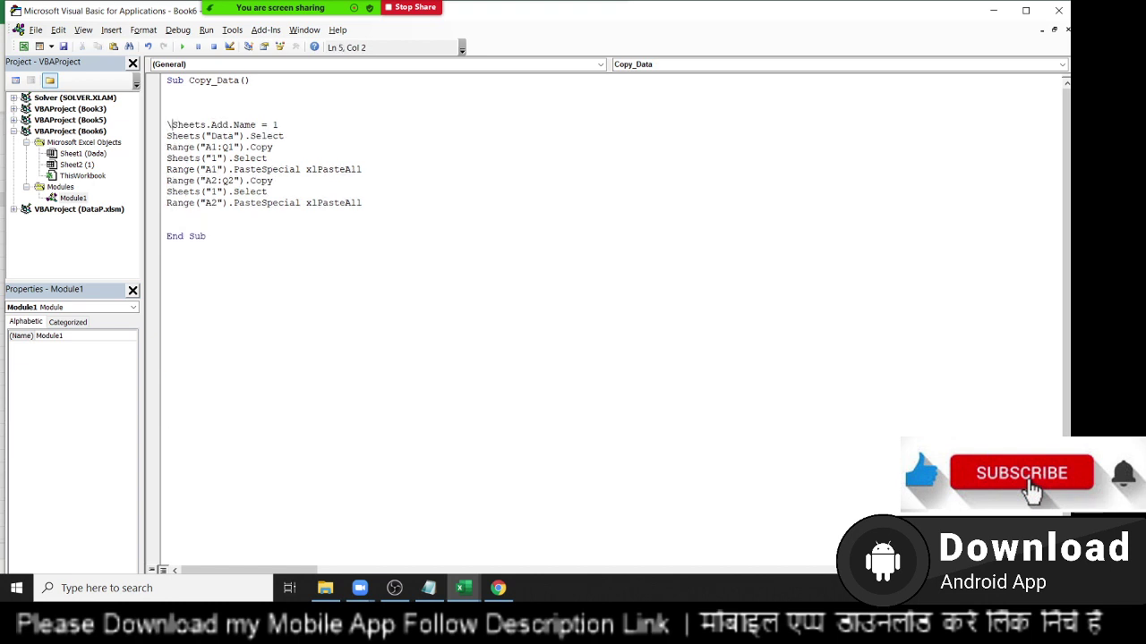
key(Return)
key(Return)
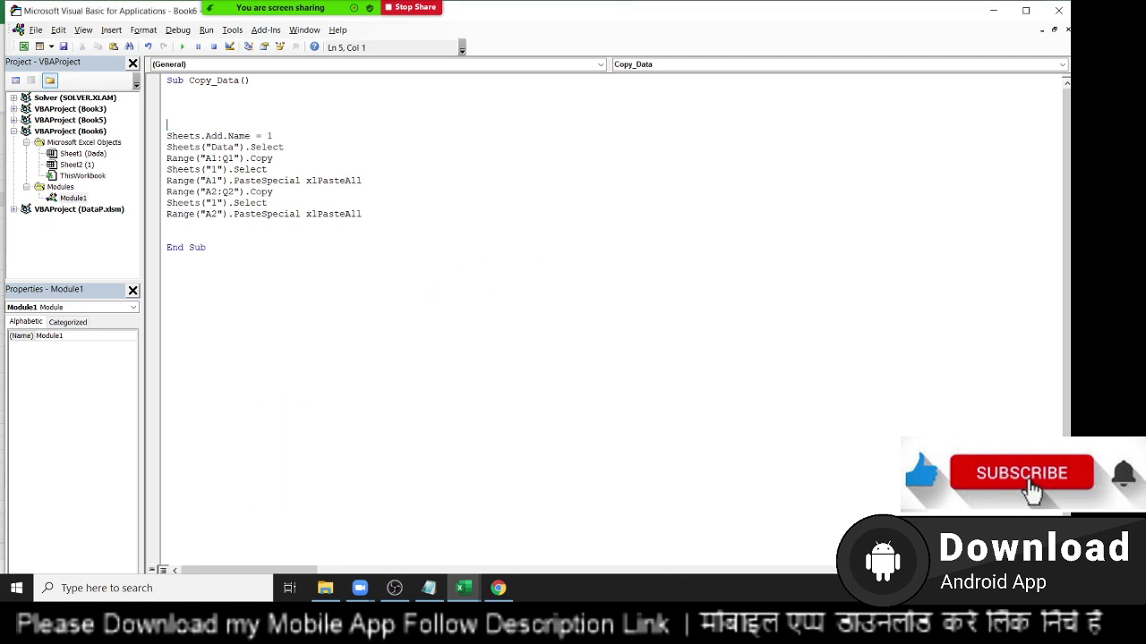
click(167, 114)
text(fo)
text(r i =)
text(1 to )
text(50)
key(Down)
key(Down)
key(Down)
key(Down)
key(Down)
key(Down)
key(Down)
key(Return)
text(nex)
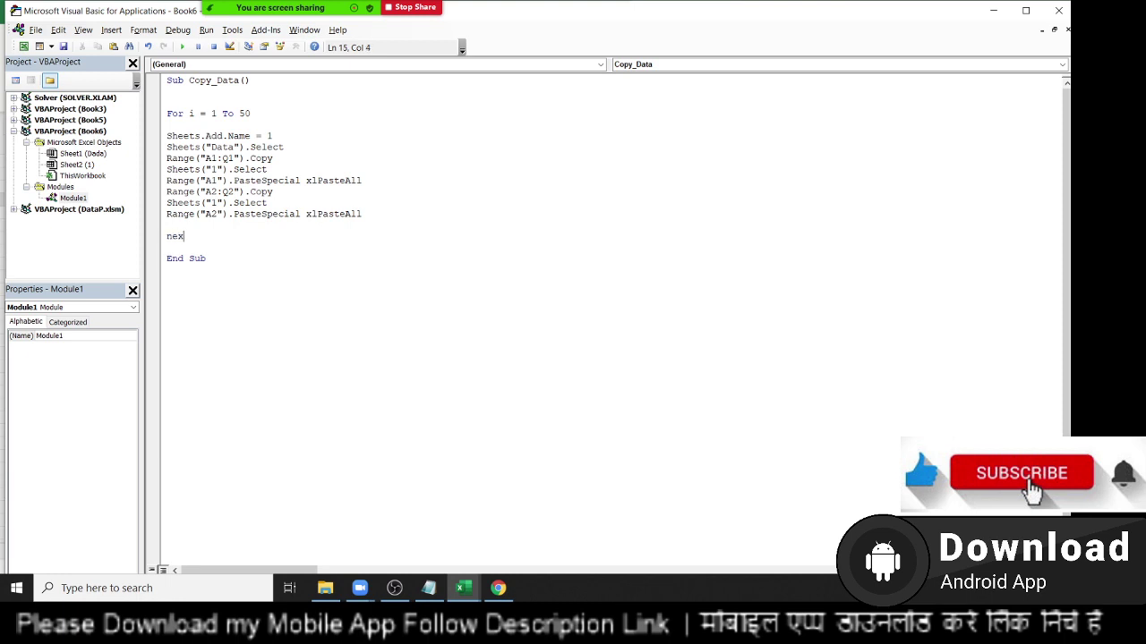
text(t )
text(i)
key(Up)
drag(192, 218, 168, 124)
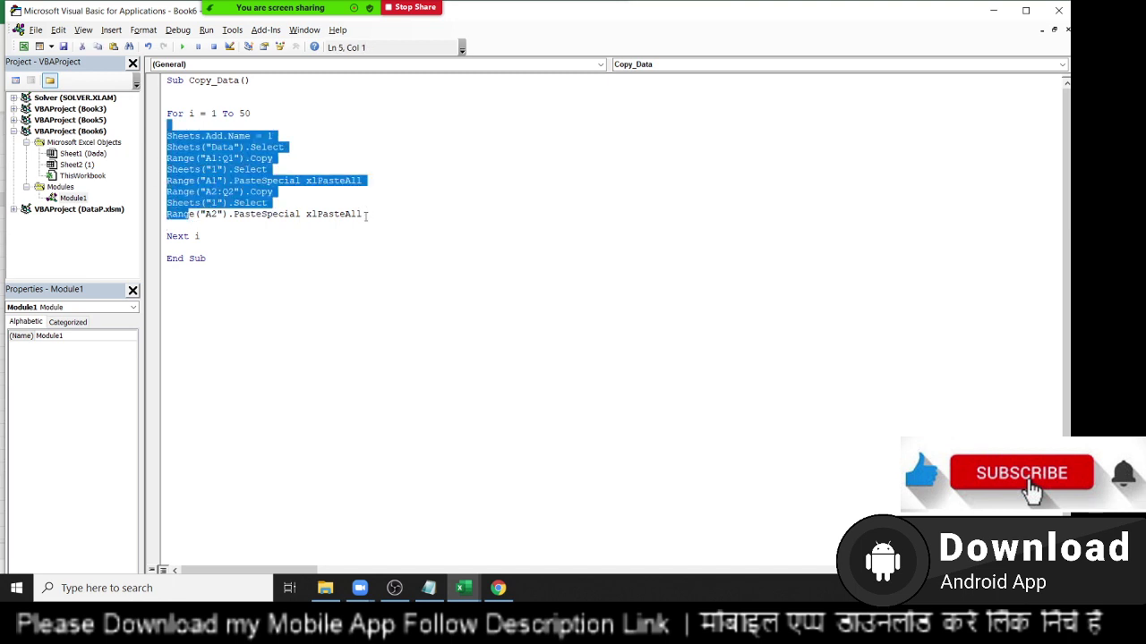
drag(366, 214, 161, 146)
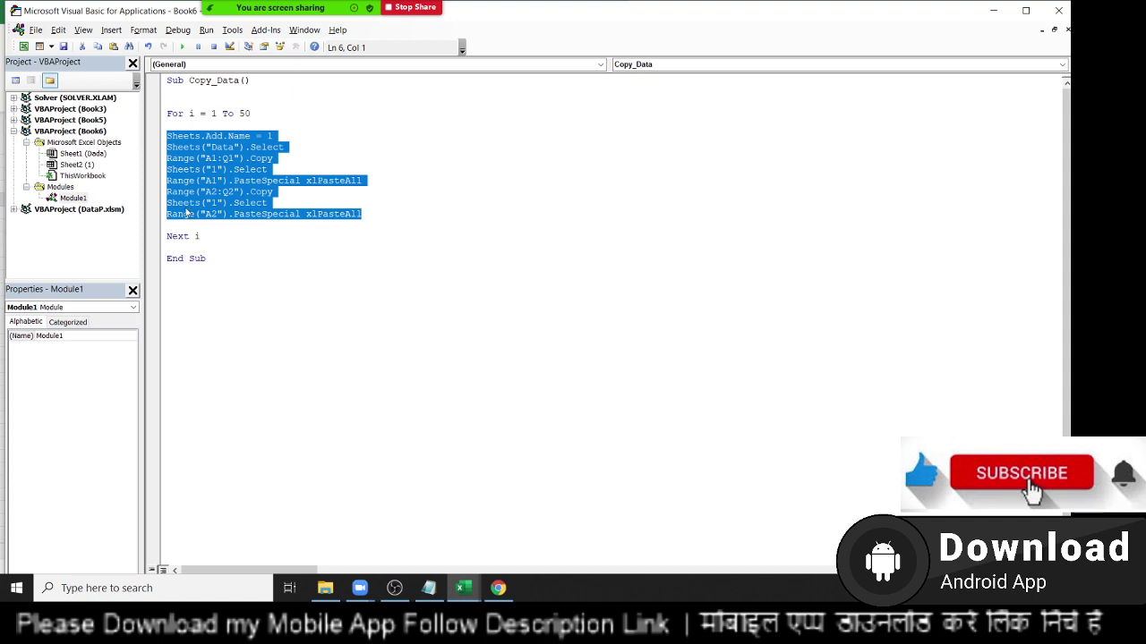
Step: Replace the fixed sheet name 1 in Sheets.Add.Name with the loop counter i
click(231, 220)
double_click(269, 135)
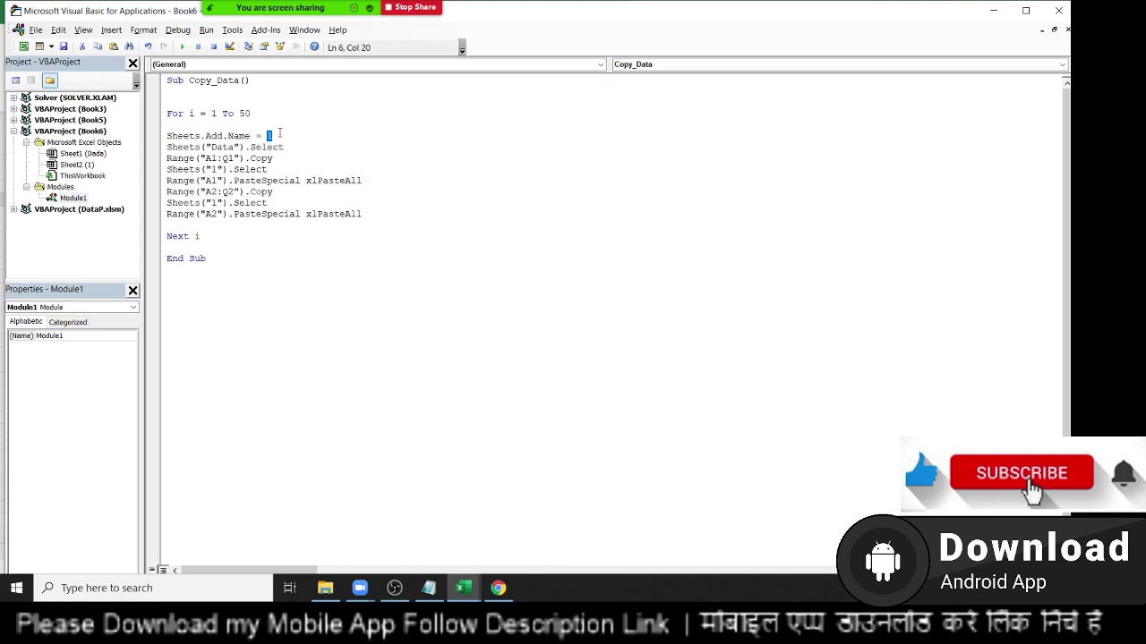
double_click(191, 114)
double_click(288, 134)
text(i)
Step: Change the first Sheets("1").Select to use i as the sheet name
drag(281, 191, 282, 198)
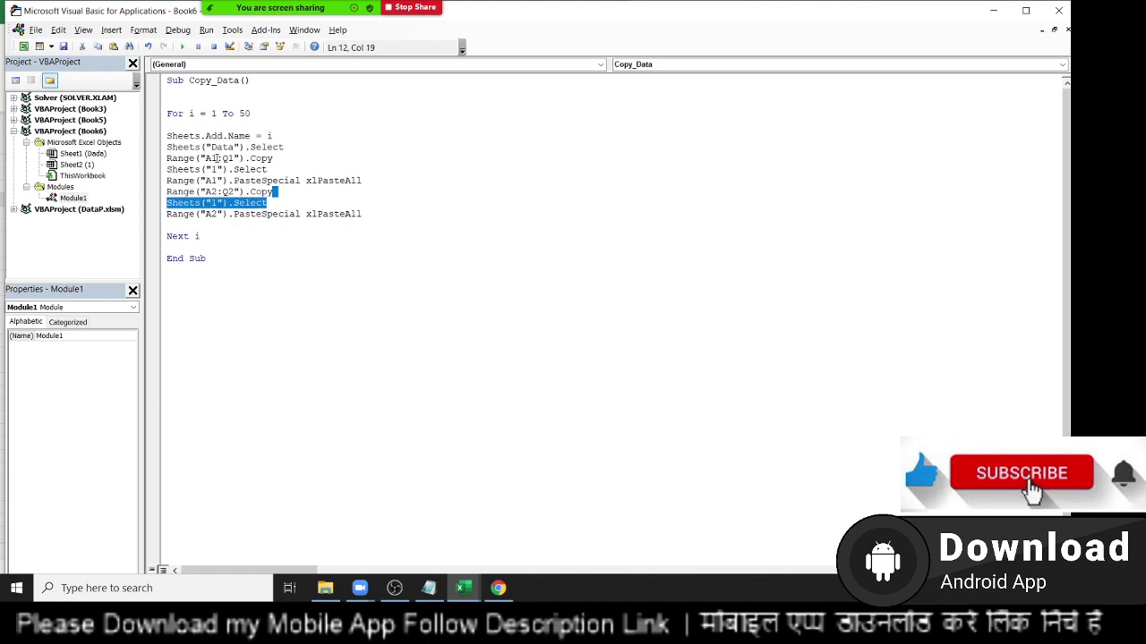
click(216, 158)
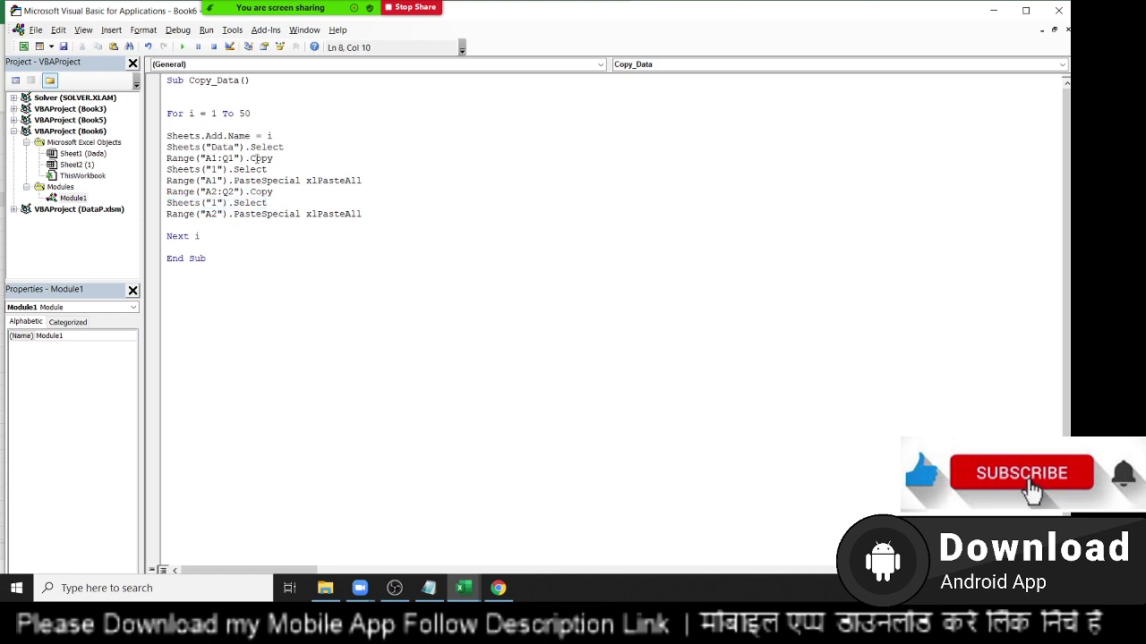
click(218, 170)
drag(222, 171, 204, 170)
text(i)
click(237, 247)
Step: Begin rewriting the row-copy address as "A" & i+1
click(216, 192)
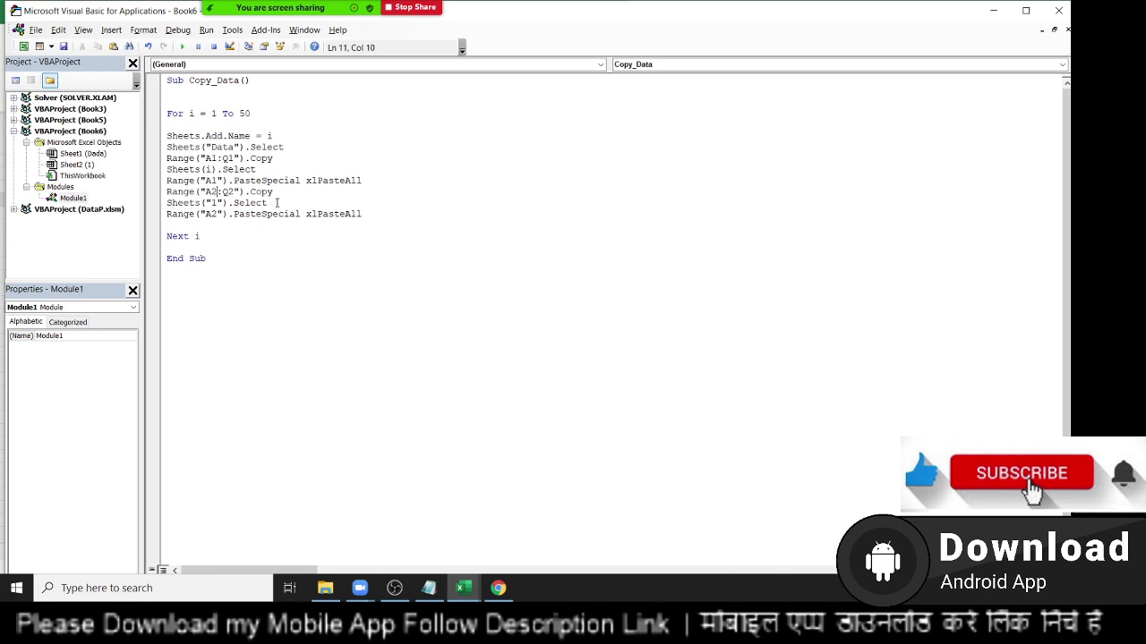
key(Left)
text(" )
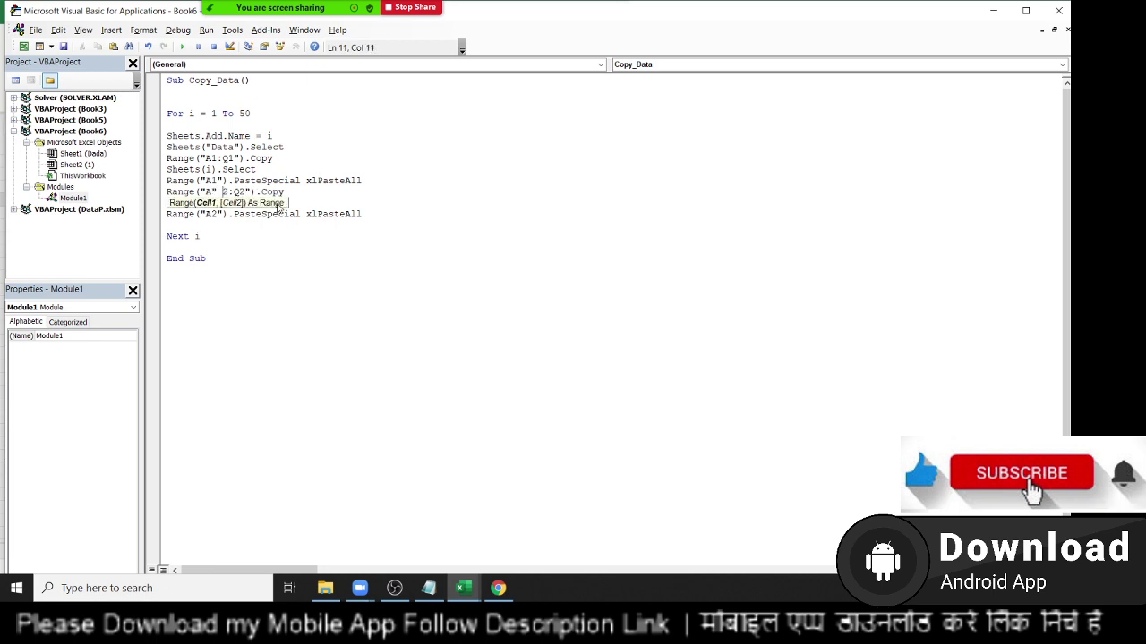
text(& )
text(i+1)
key(alt+F11)
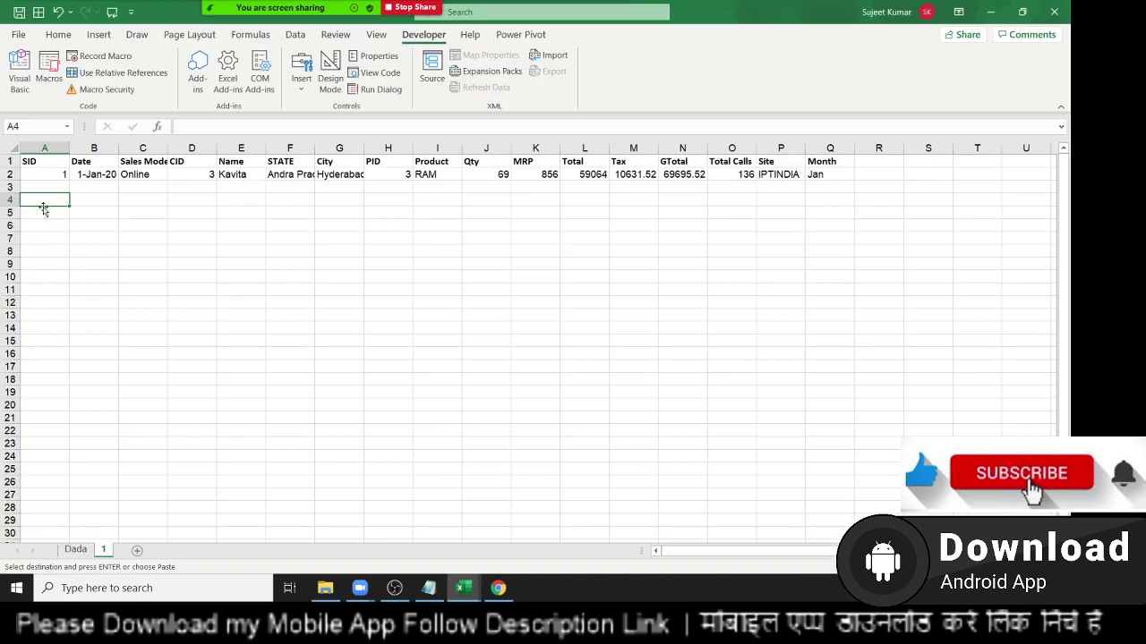
Step: Check the SID header A1 and first data cell A2 on the Dada sheet
click(76, 548)
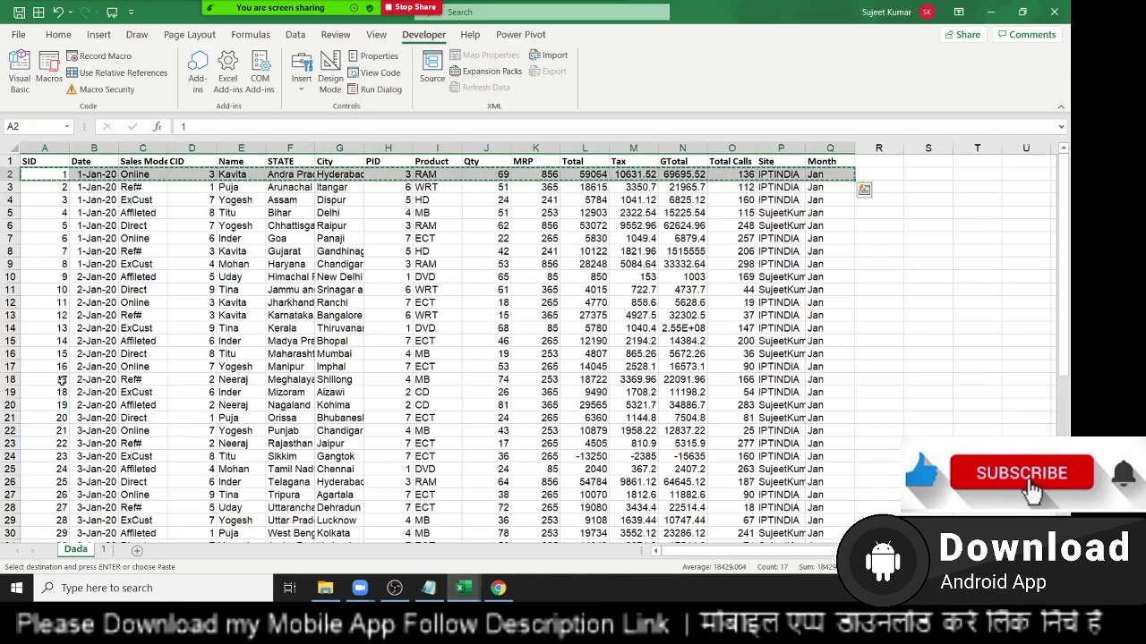
click(49, 163)
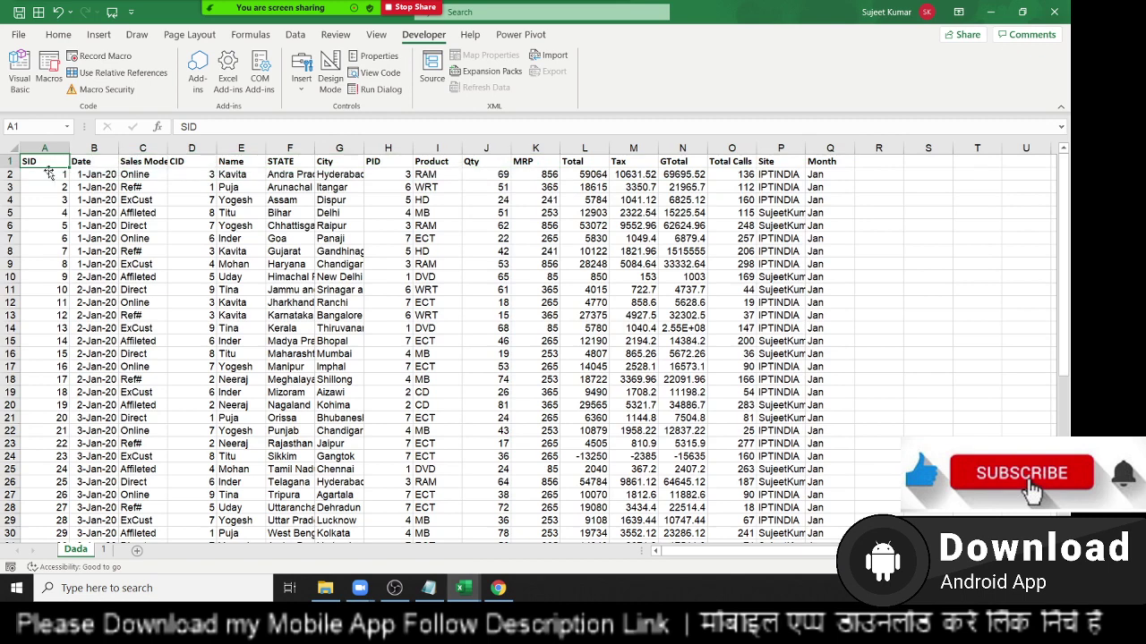
click(48, 176)
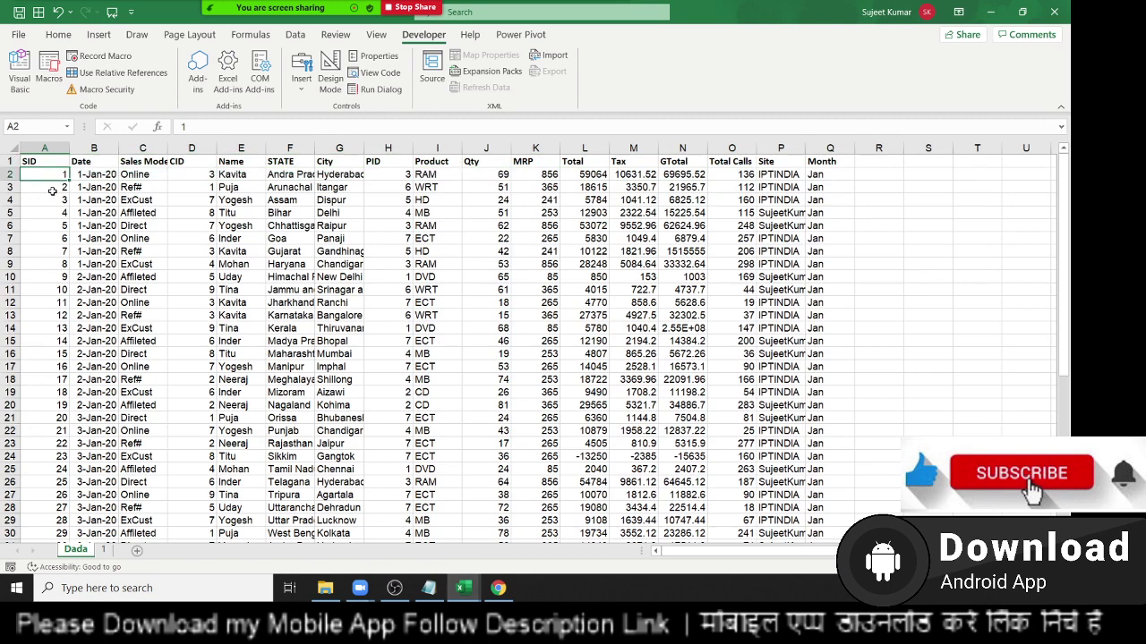
key(alt+F11)
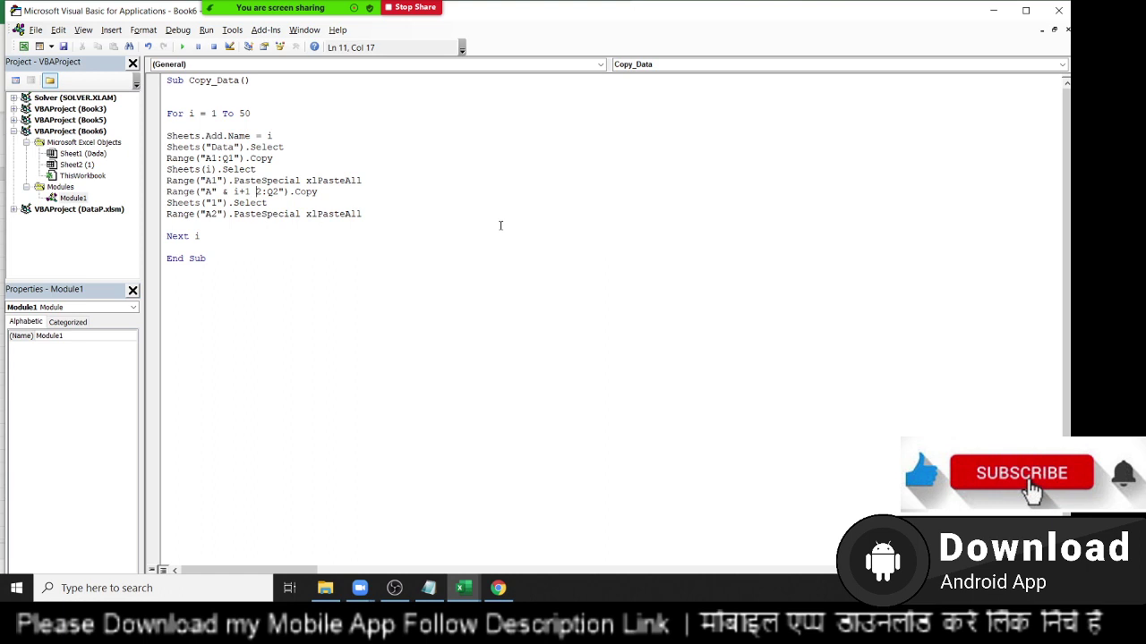
Step: Rewrite the copy line as Range("A" & i + 1, "Q" & i + 1).Copy
key(Delete)
key(Delete)
text(")
click(273, 191)
click(256, 192)
text(,)
key(Right)
key(Right)
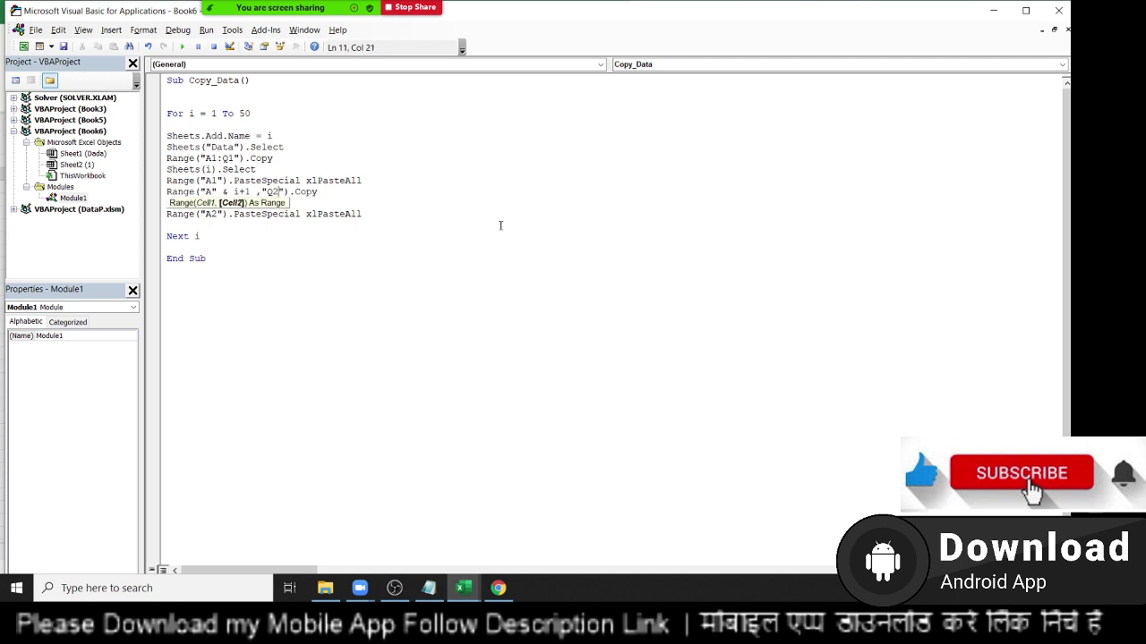
key(BackSpace)
text(& i )
text(+ 1)
key(Down)
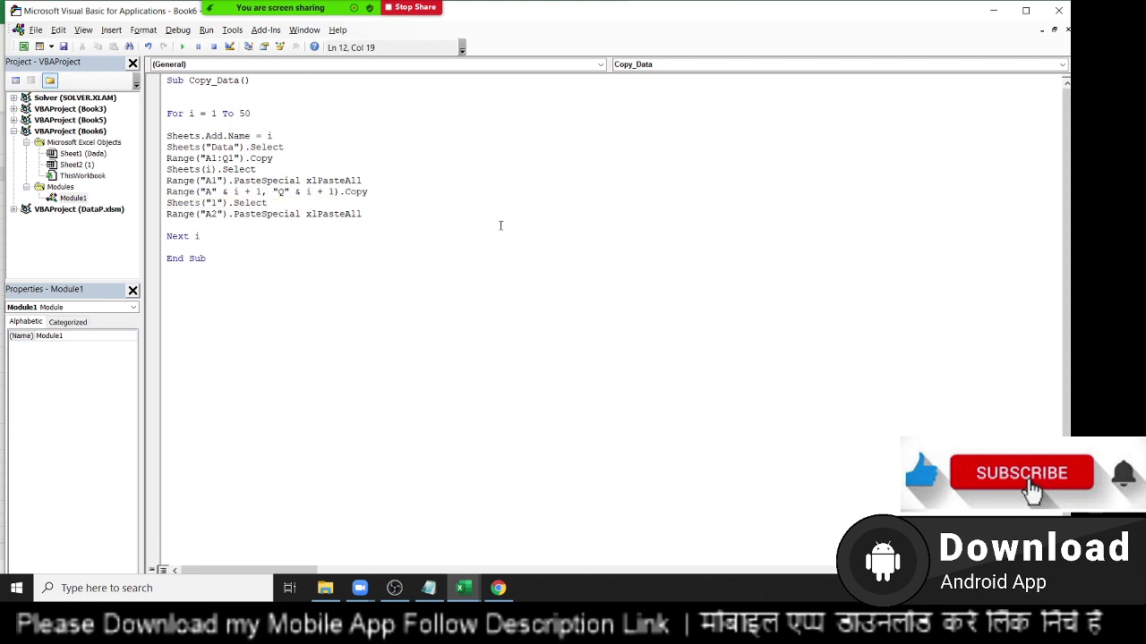
Step: Change the remaining Sheets("1").Select to Sheets(i).Select
click(224, 205)
key(BackSpace)
key(BackSpace)
key(BackSpace)
text(i)
key(alt+F11)
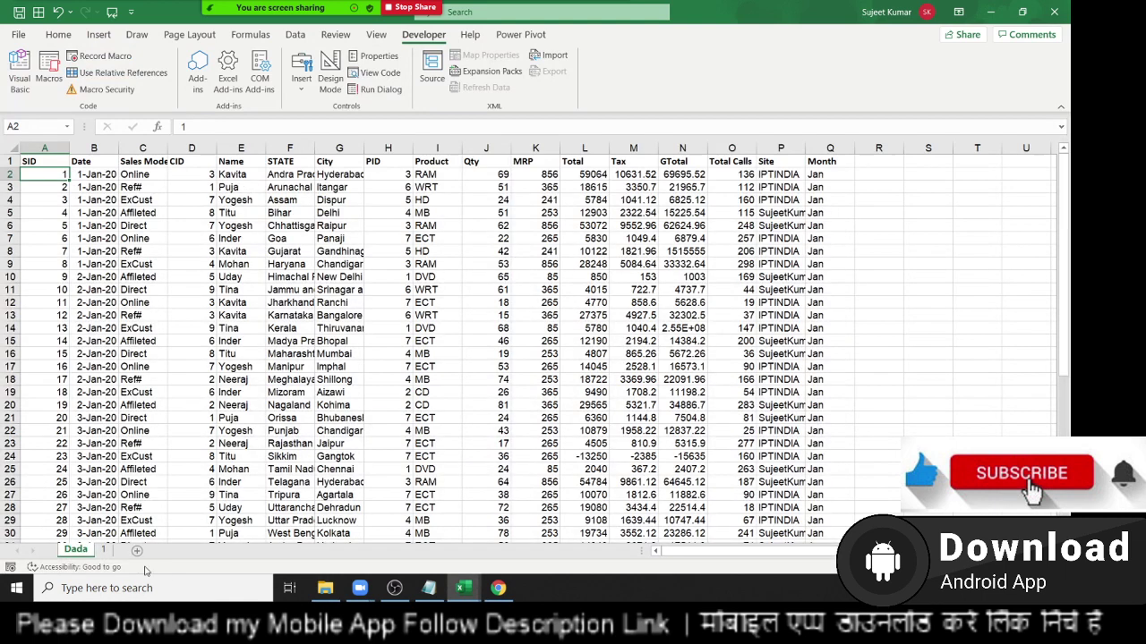
Step: Permanently delete the old sheet 1 from the workbook
right_click(104, 548)
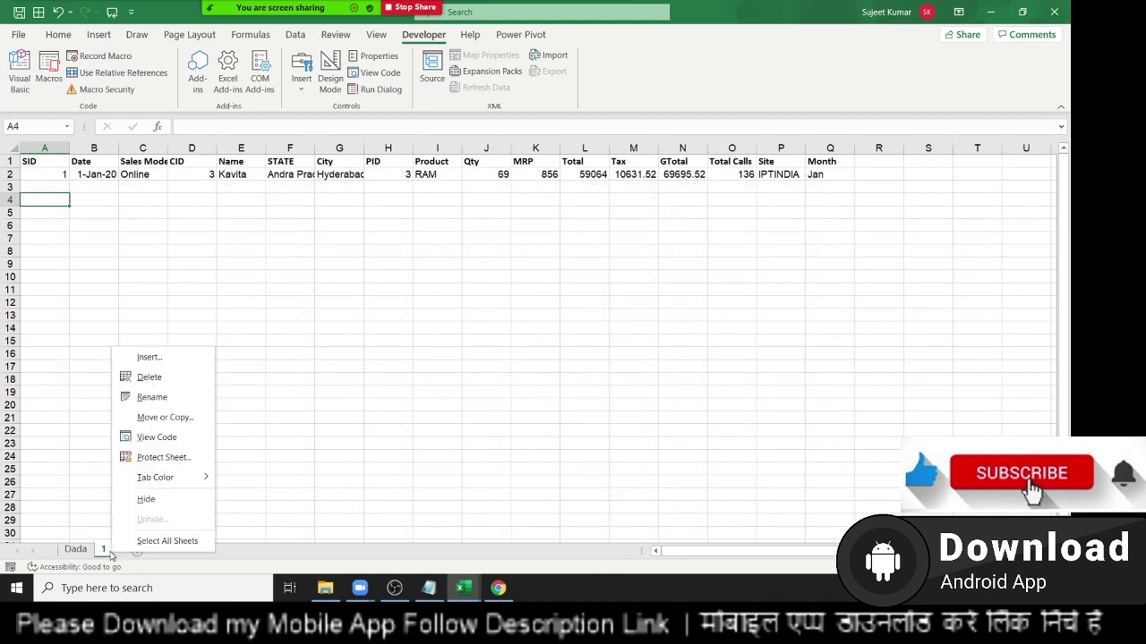
click(149, 376)
click(513, 333)
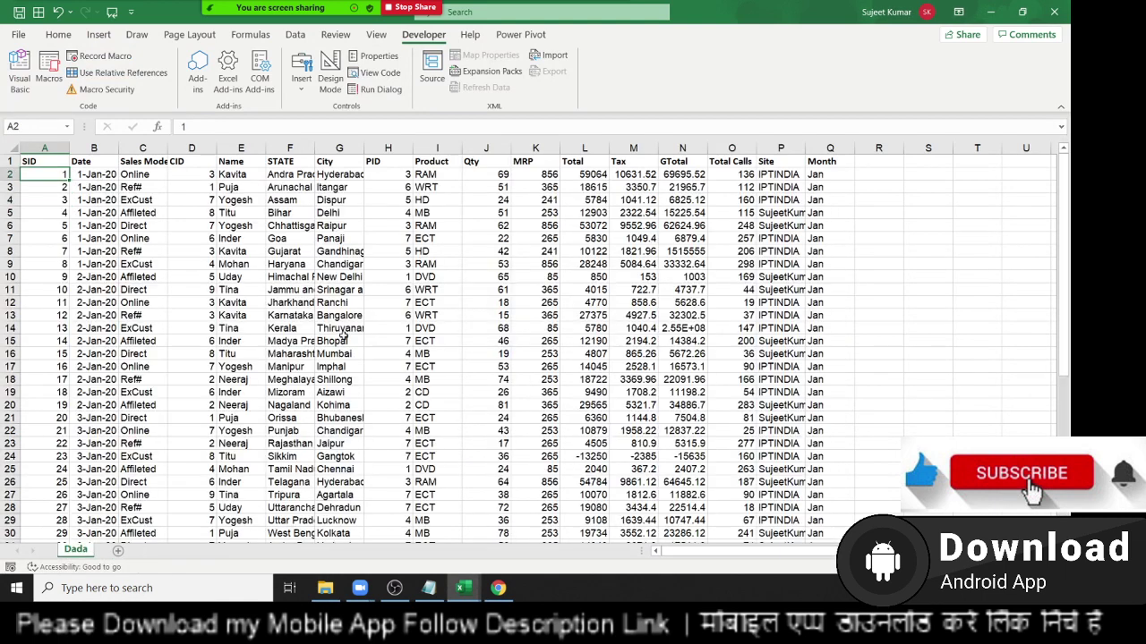
click(143, 212)
Step: Step through Copy_Data with F8 past the Sheets.Add line, creating a blank sheet 1
key(alt+F11)
click(201, 136)
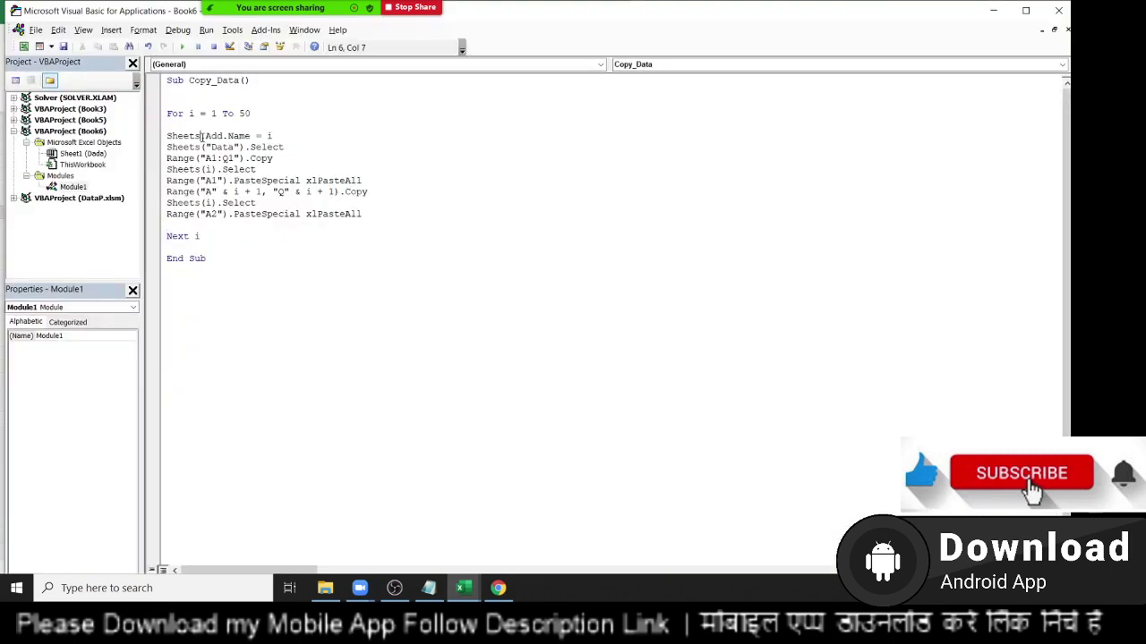
click(177, 30)
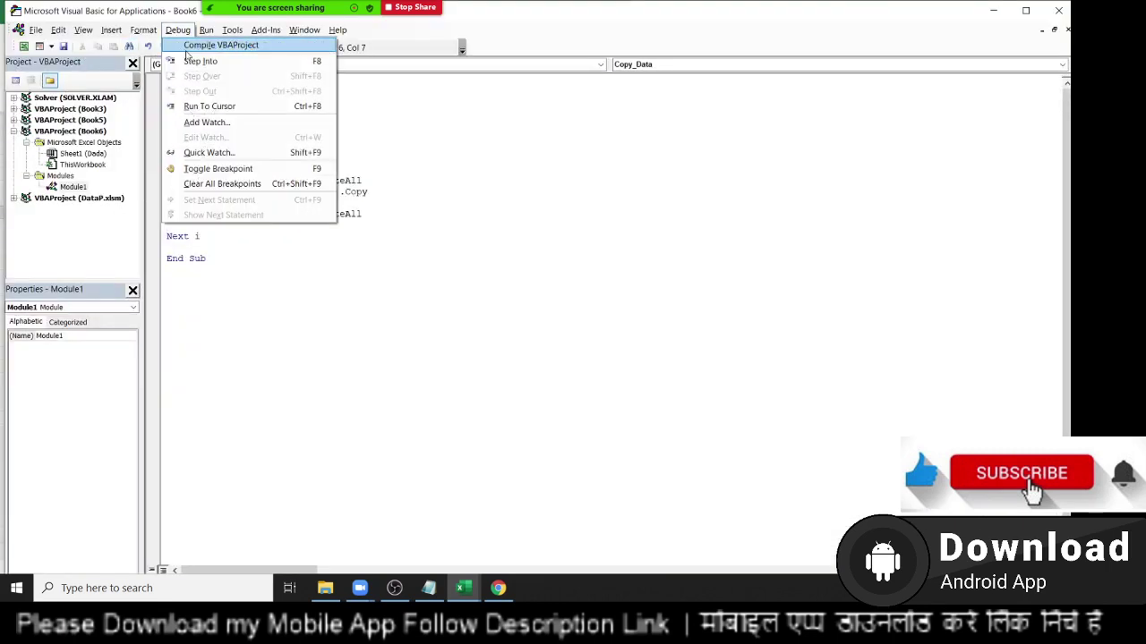
click(465, 145)
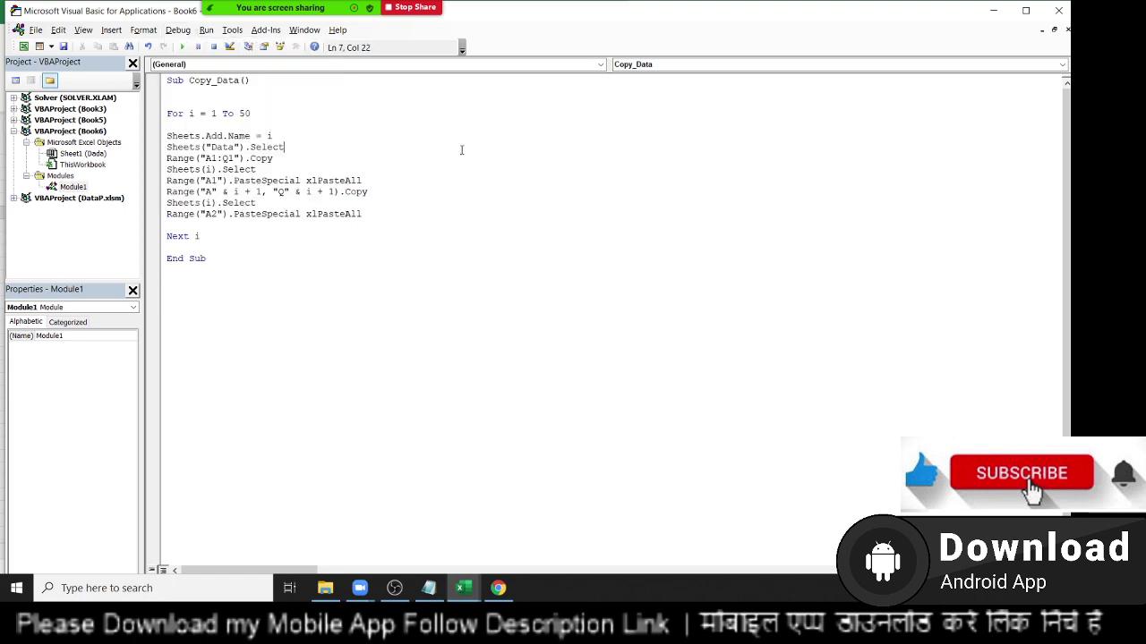
click(211, 128)
key(F8)
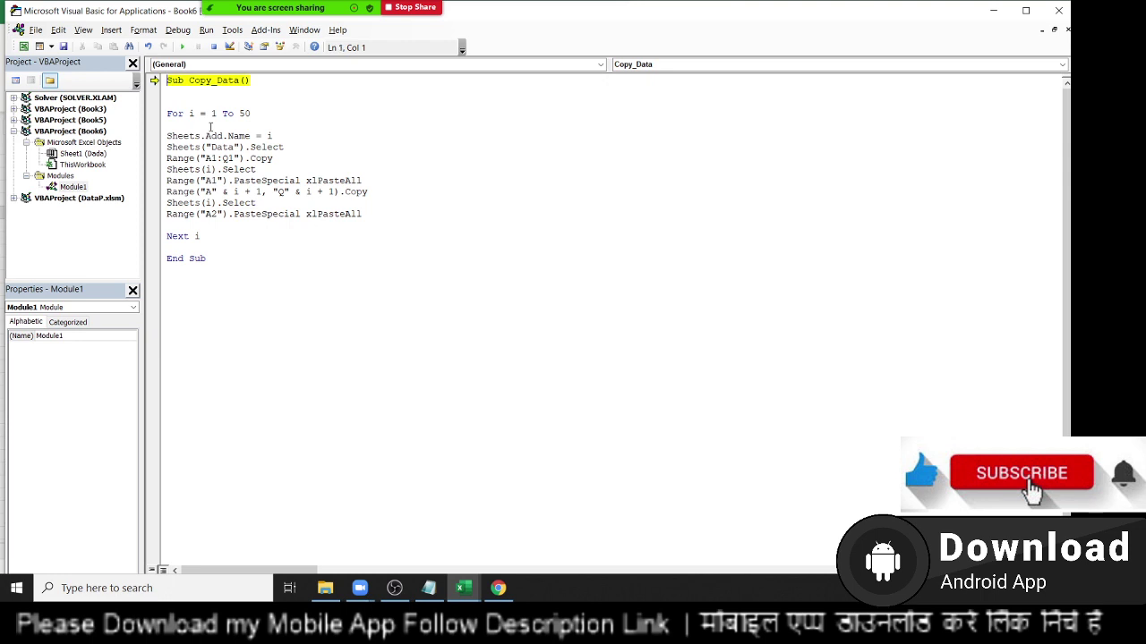
key(F8)
key(F8)
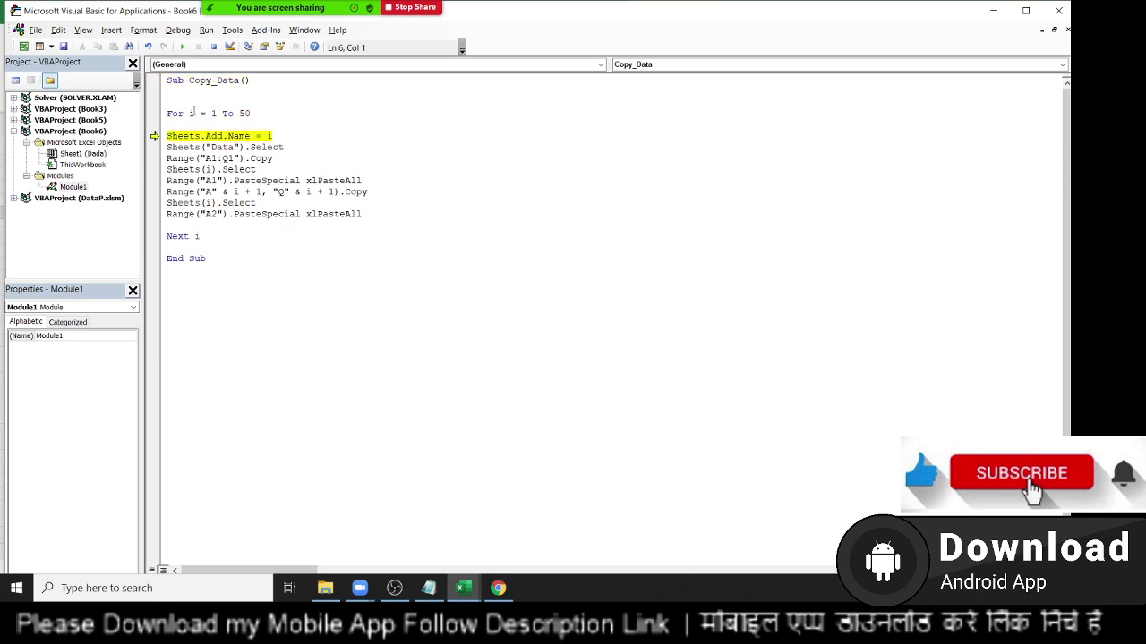
mouse_move(190, 113)
mouse_move(268, 136)
key(F8)
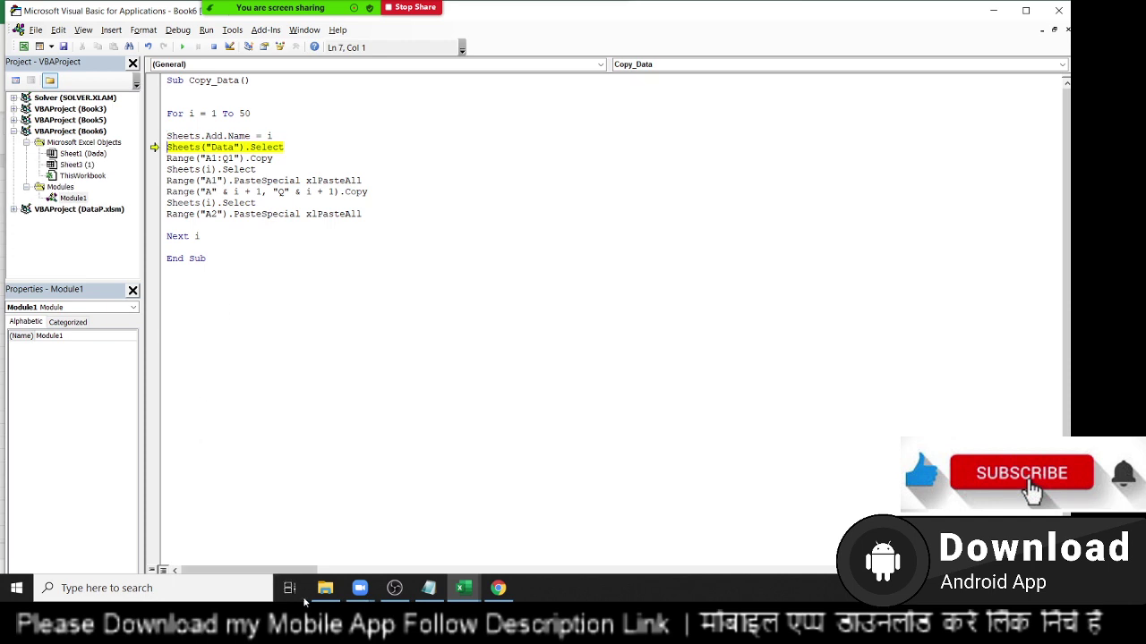
Step: Resize the VBA editor window so the workbook shows beside it
click(850, 338)
click(1026, 10)
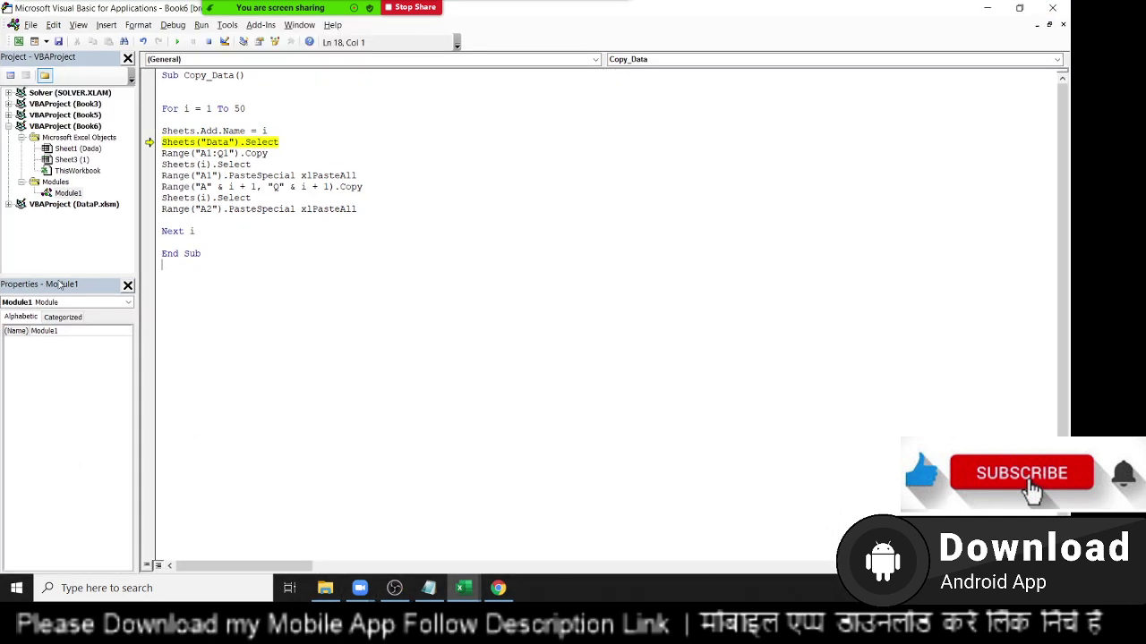
click(1019, 9)
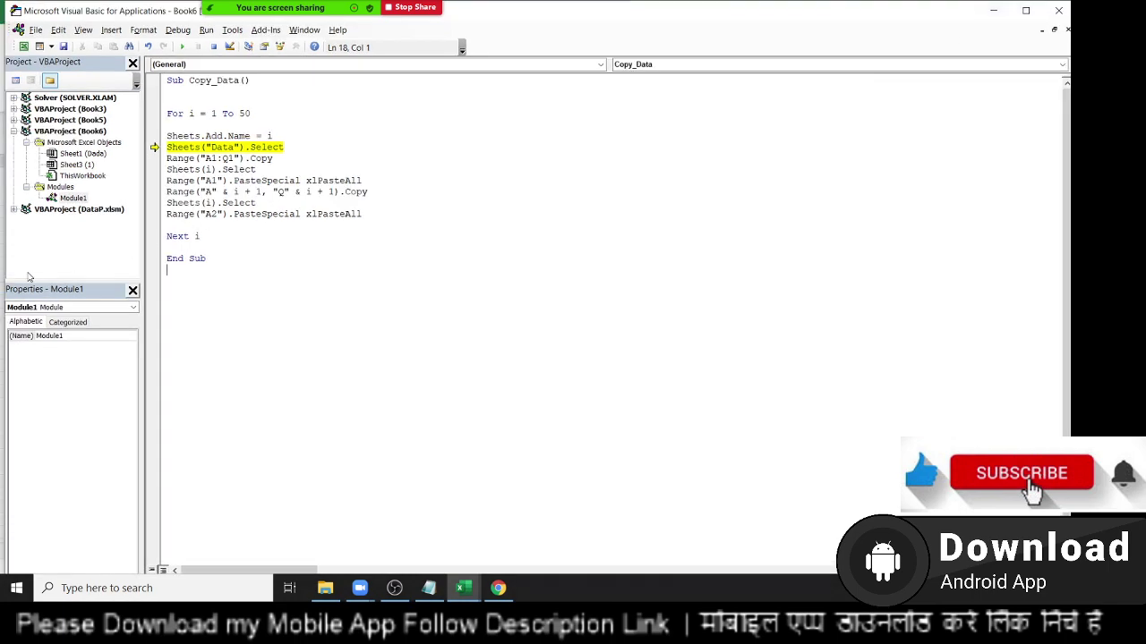
drag(4, 267, 546, 259)
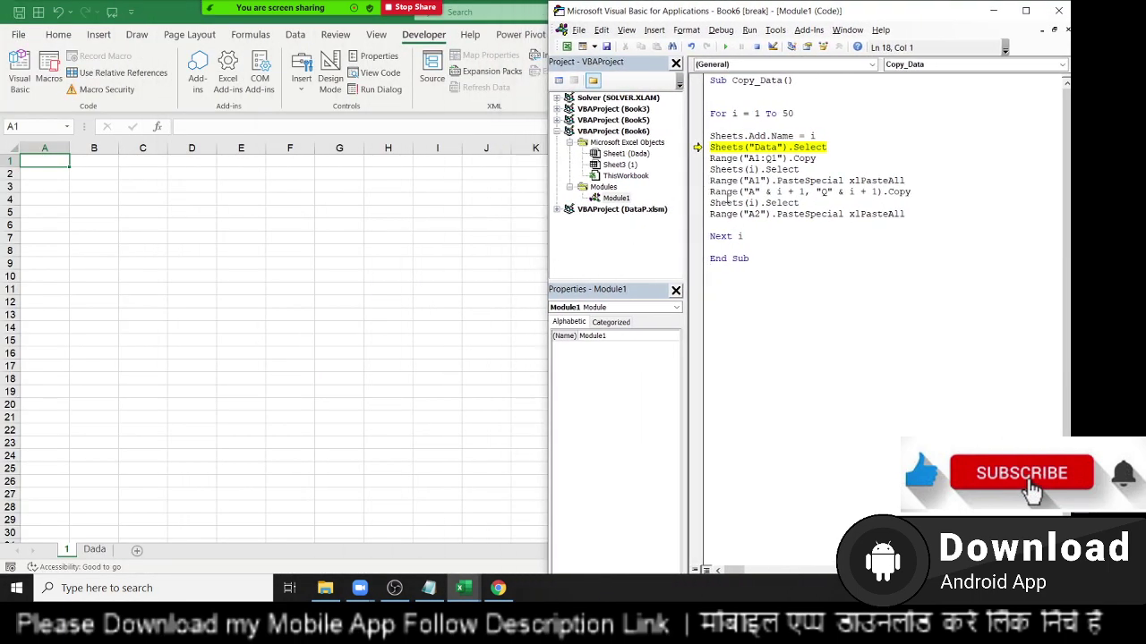
Step: Resume Copy_Data, debug the run-time error 9 (subscript out of range), and go to the Dada sheet
click(833, 137)
key(F5)
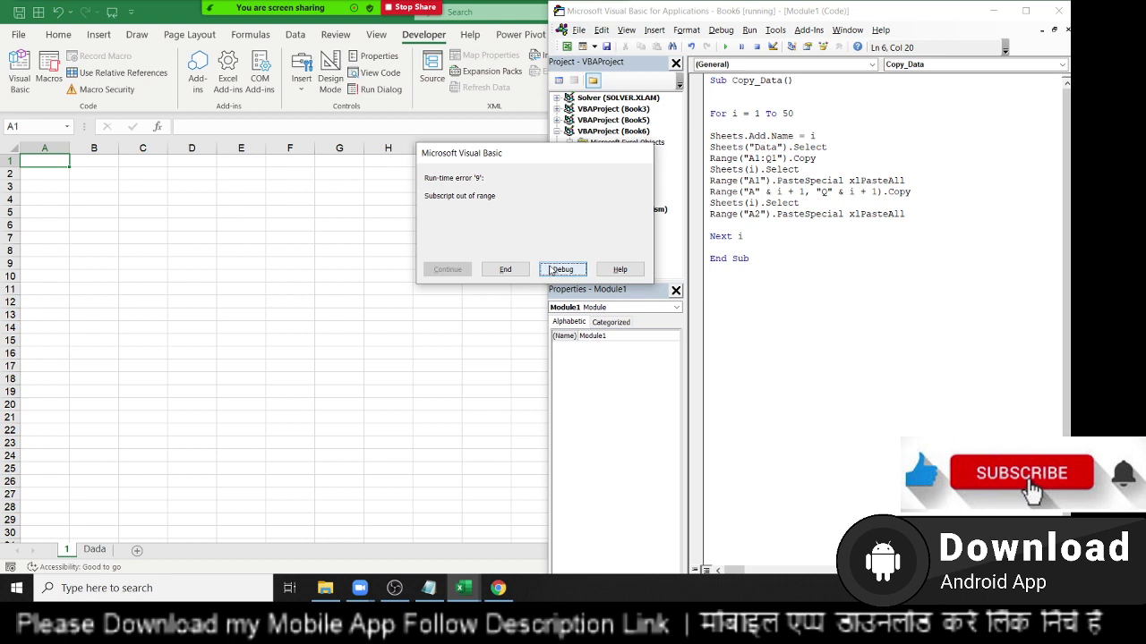
click(552, 270)
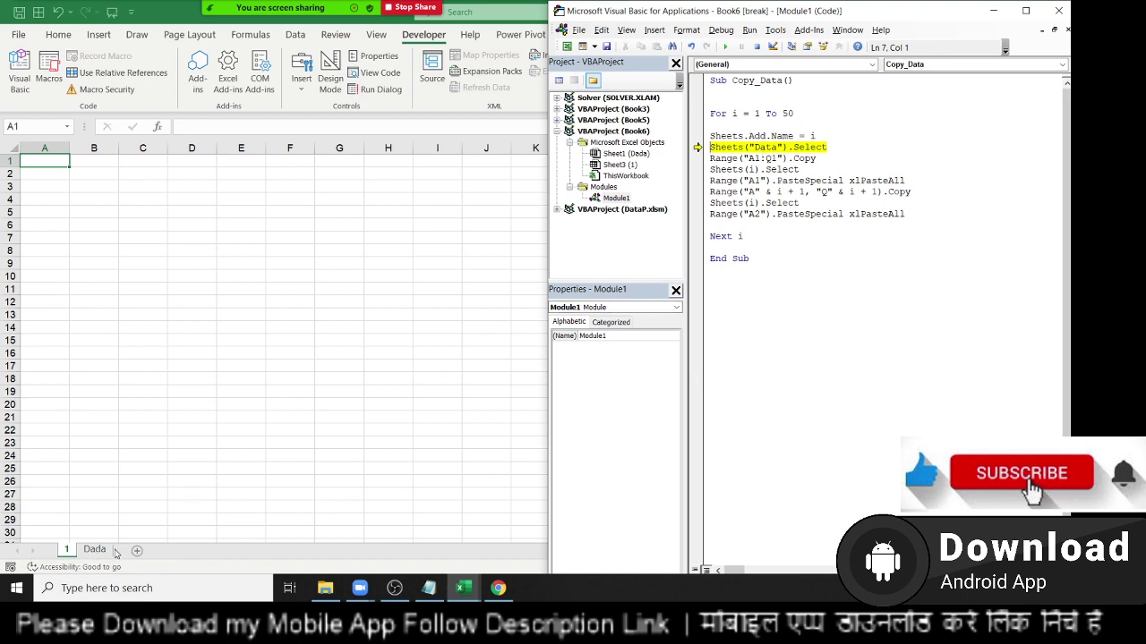
click(98, 551)
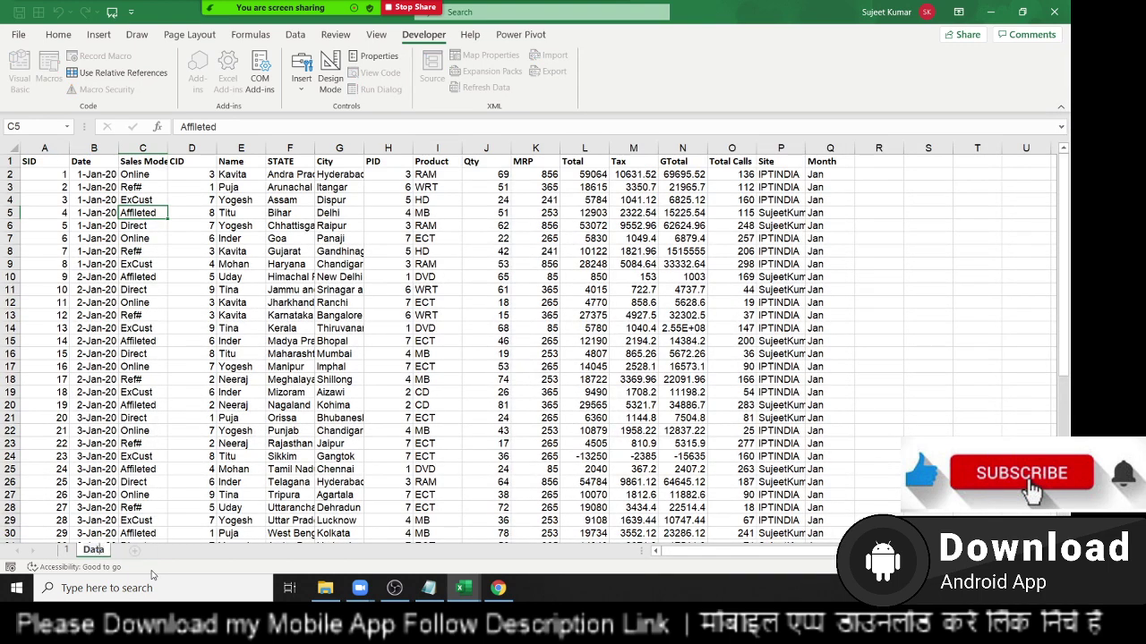
Step: Step through Copy_Data: select Data, copy header A1:Q1, paste it into sheet 1, copy row 2
click(205, 504)
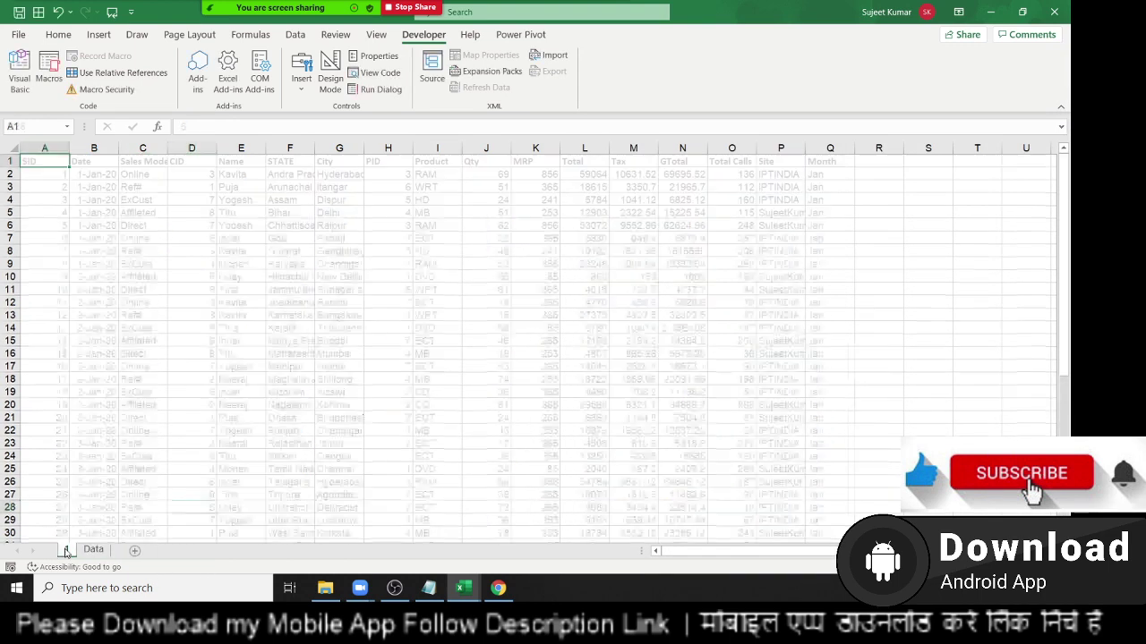
key(alt+Tab)
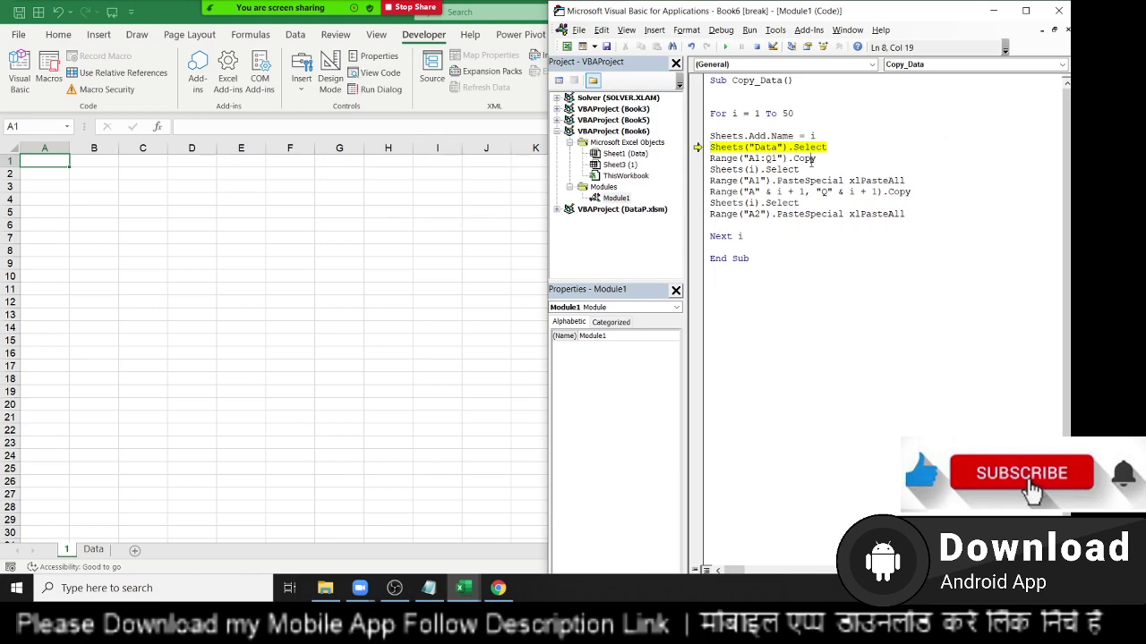
key(F8)
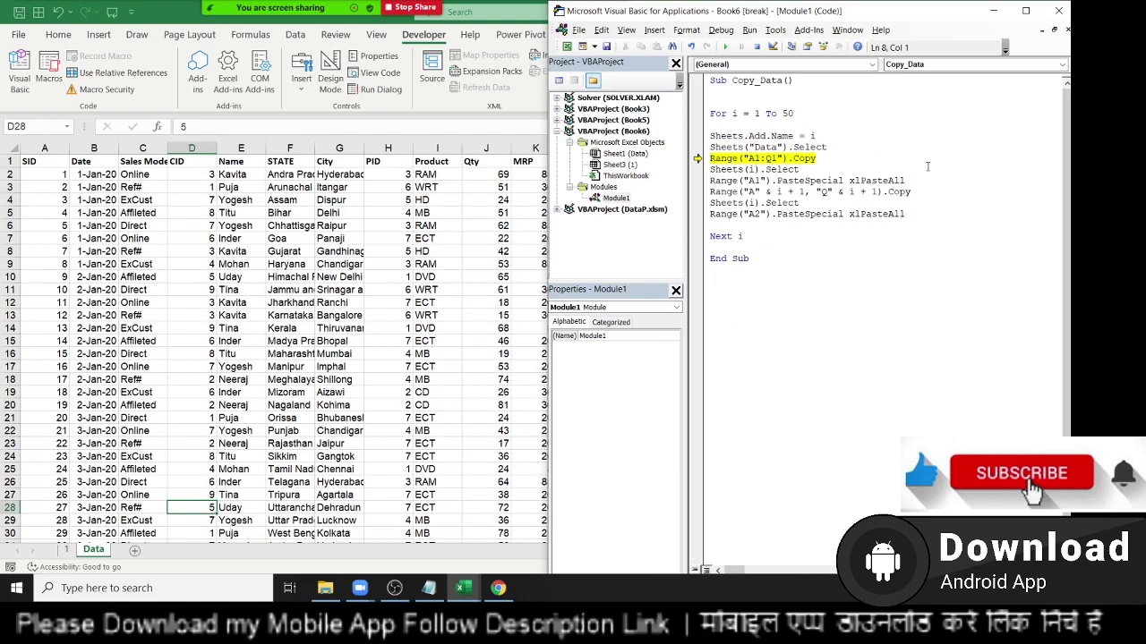
key(F8)
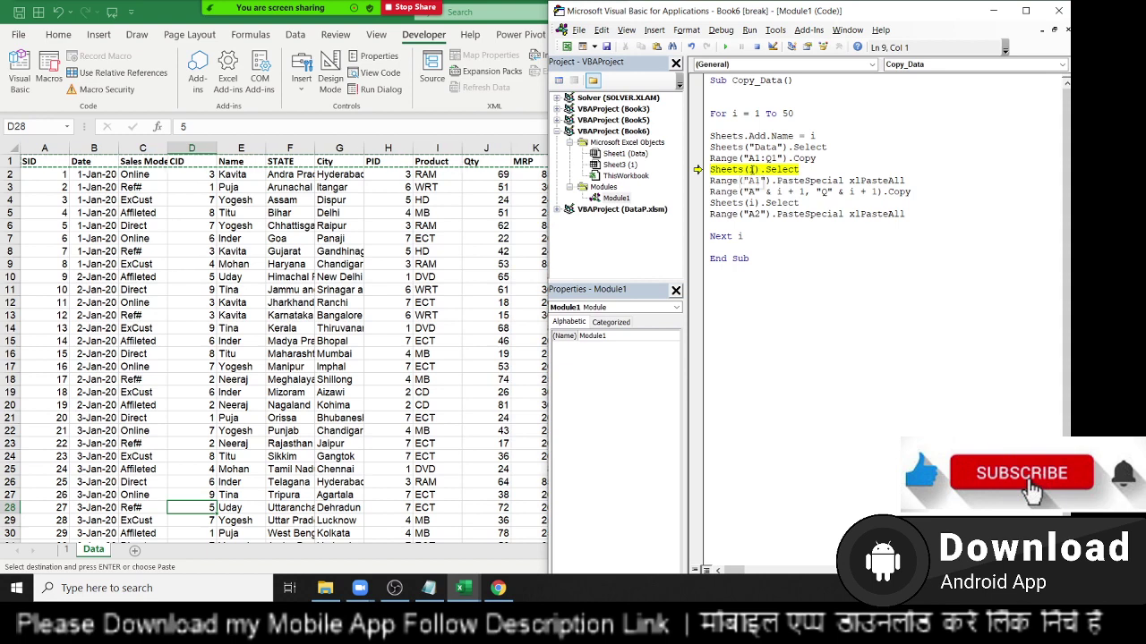
mouse_move(752, 169)
key(F8)
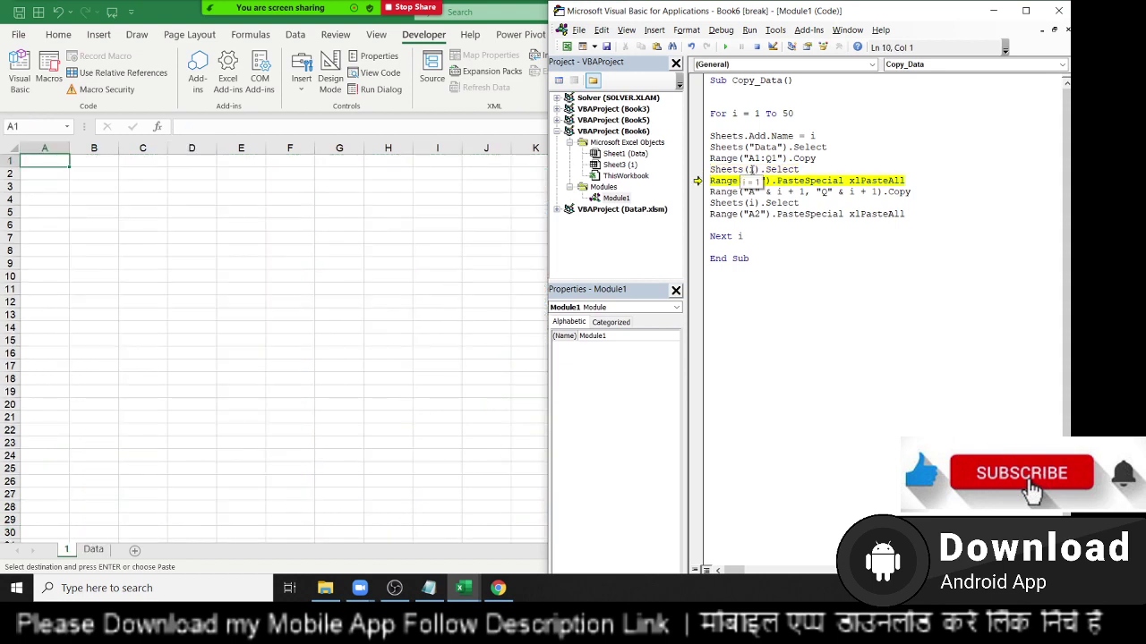
key(F8)
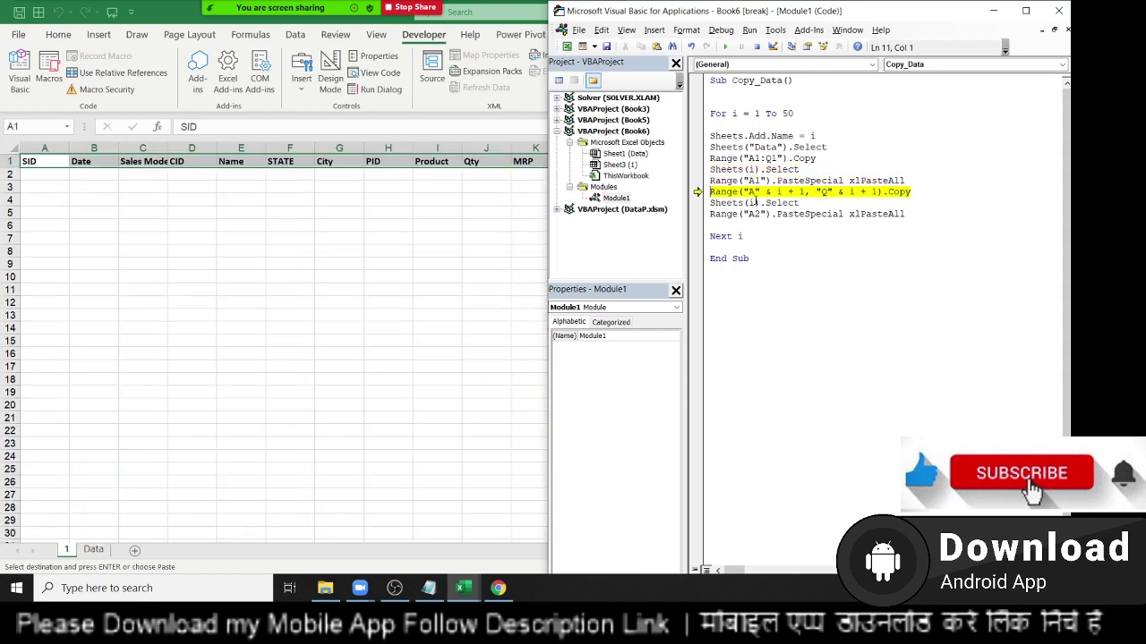
key(F8)
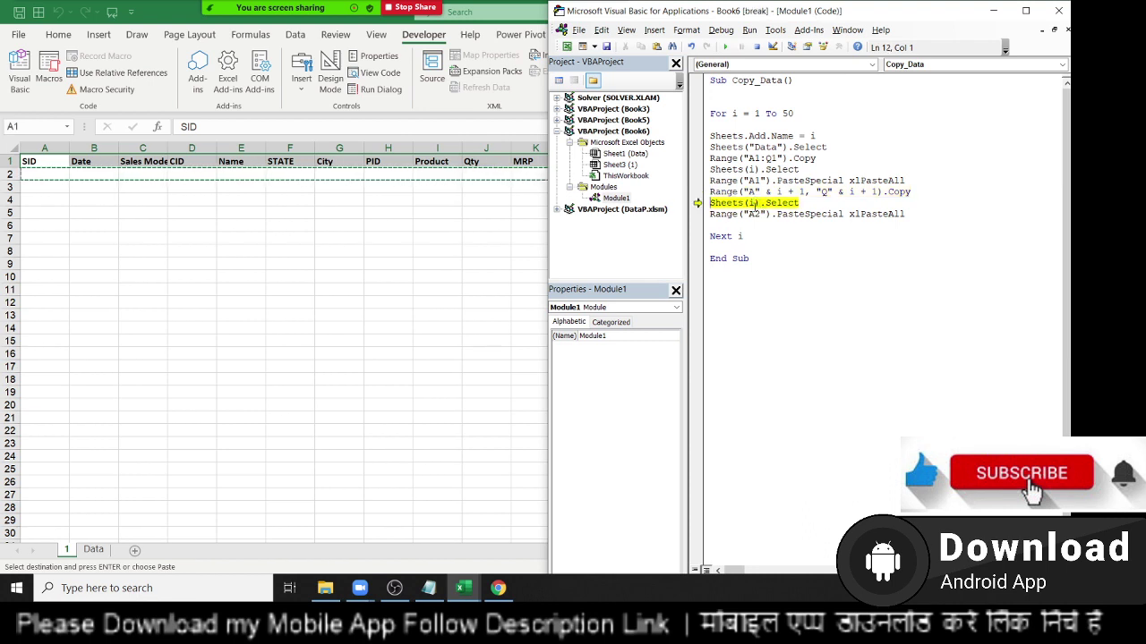
Step: Change Sheets(i) to Sheets("Data") in the macro and step on so it returns to Data
mouse_move(751, 203)
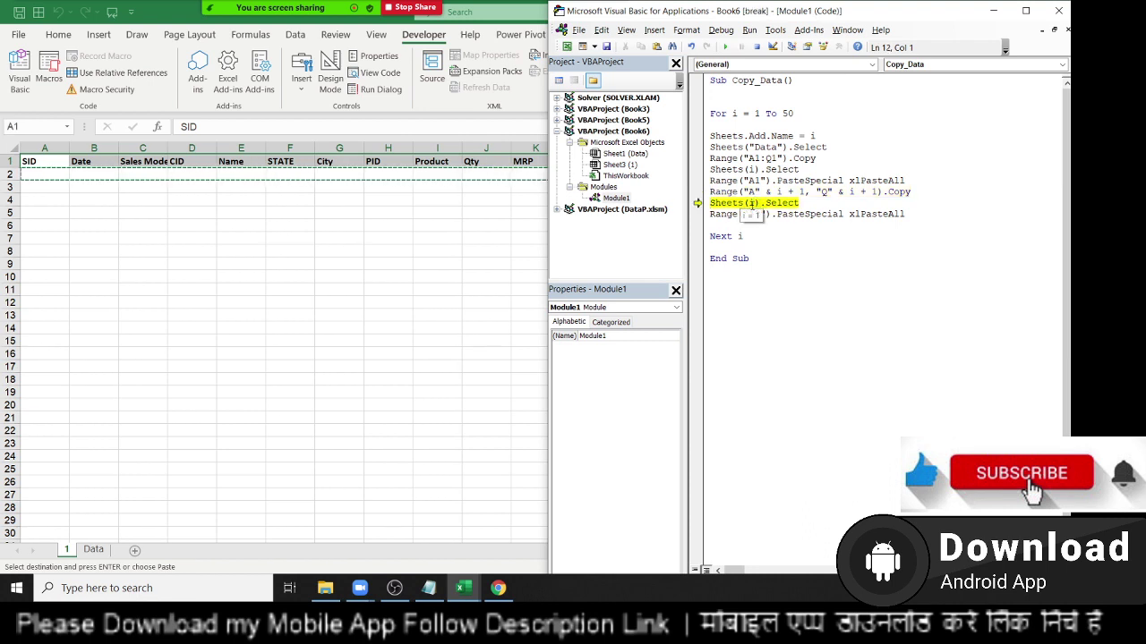
click(752, 203)
key(Delete)
text("")
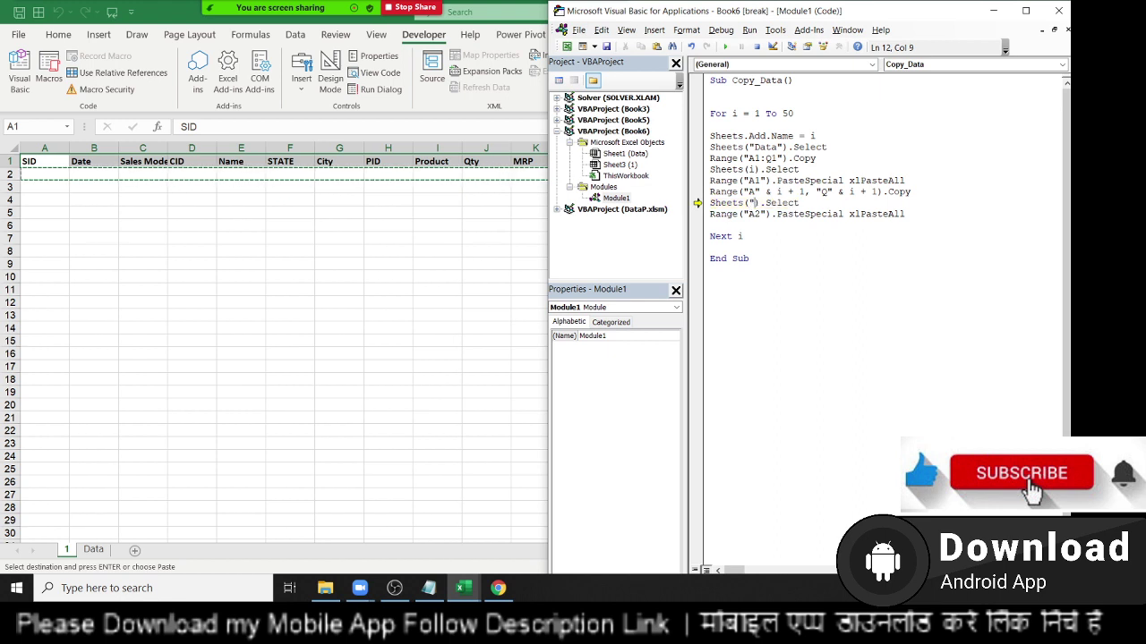
key(Left)
text(Data)
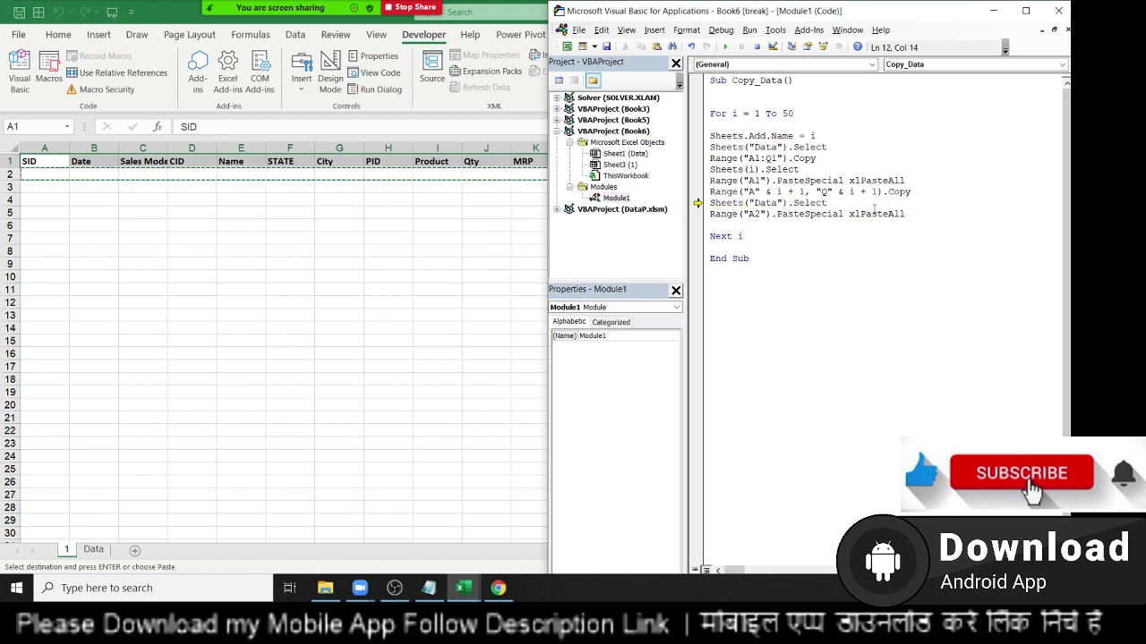
key(ctrl+End)
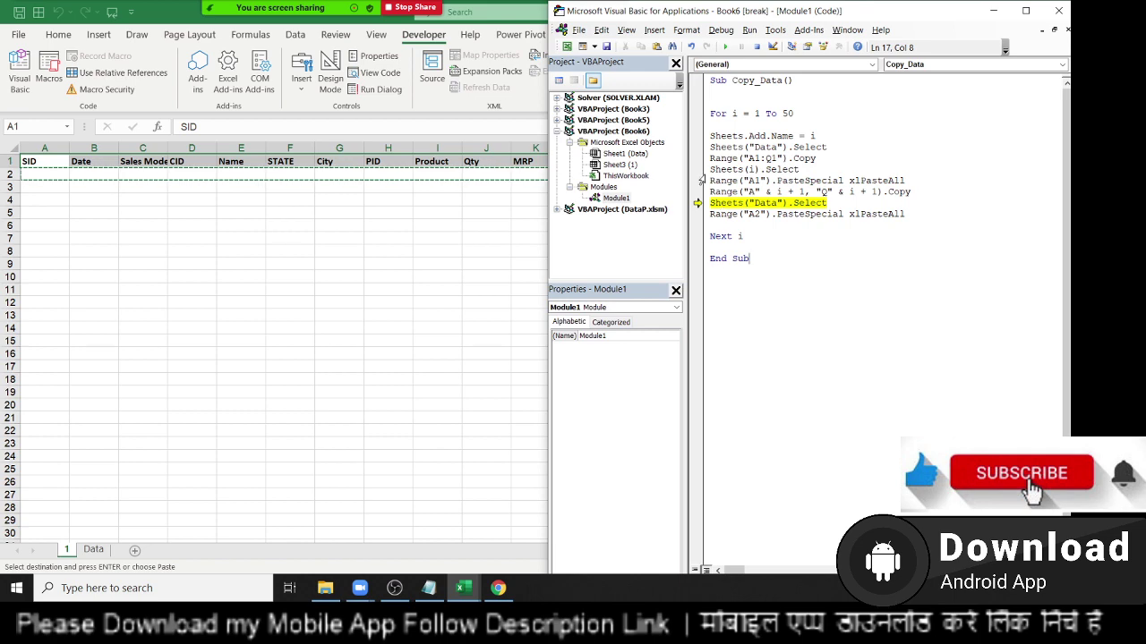
key(F8)
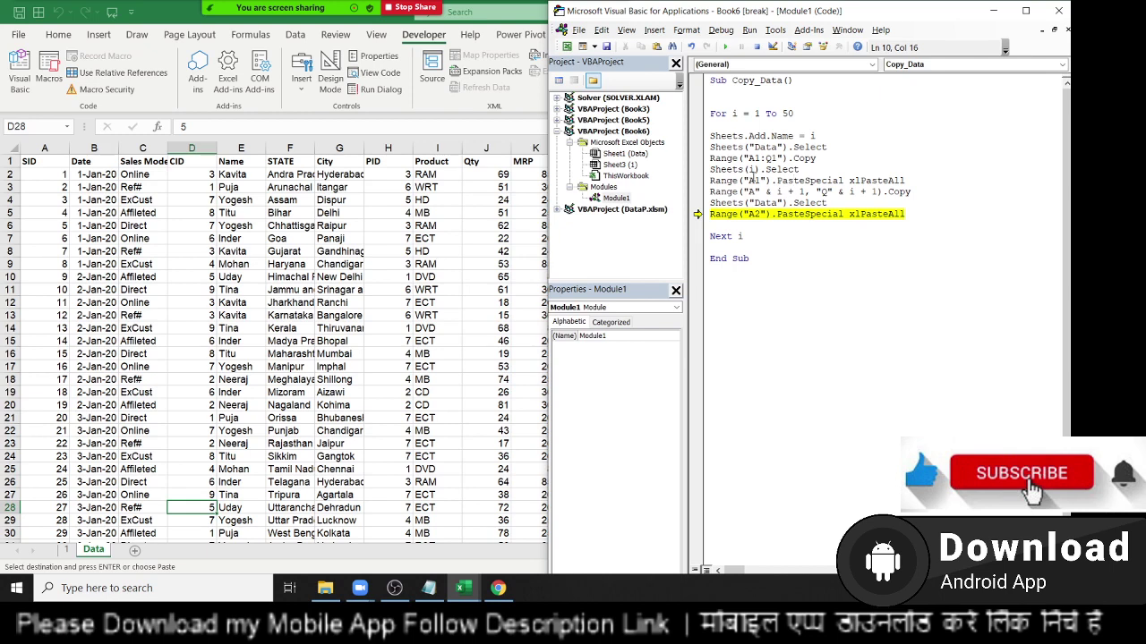
Step: Stop the running macro and delete the old sheet 1
click(757, 49)
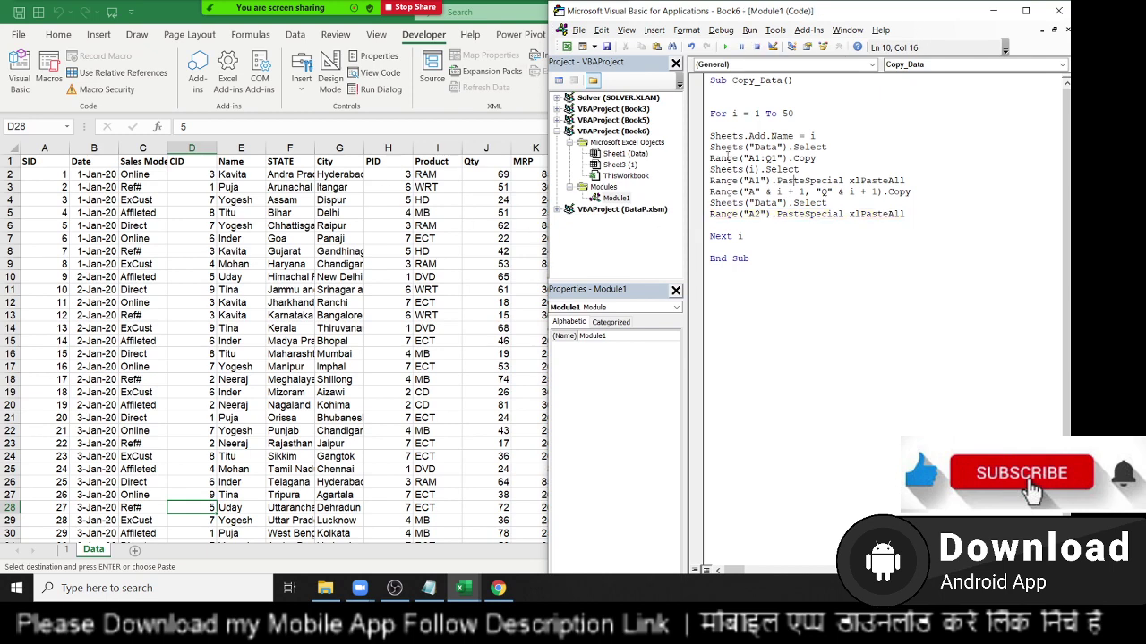
click(66, 550)
right_click(66, 550)
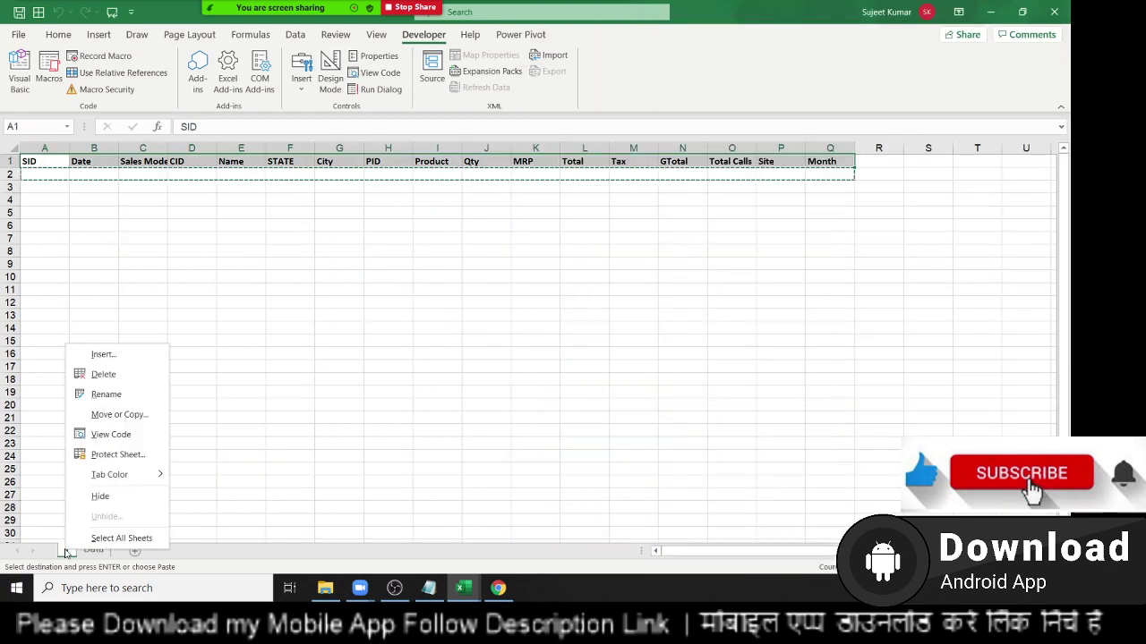
click(100, 376)
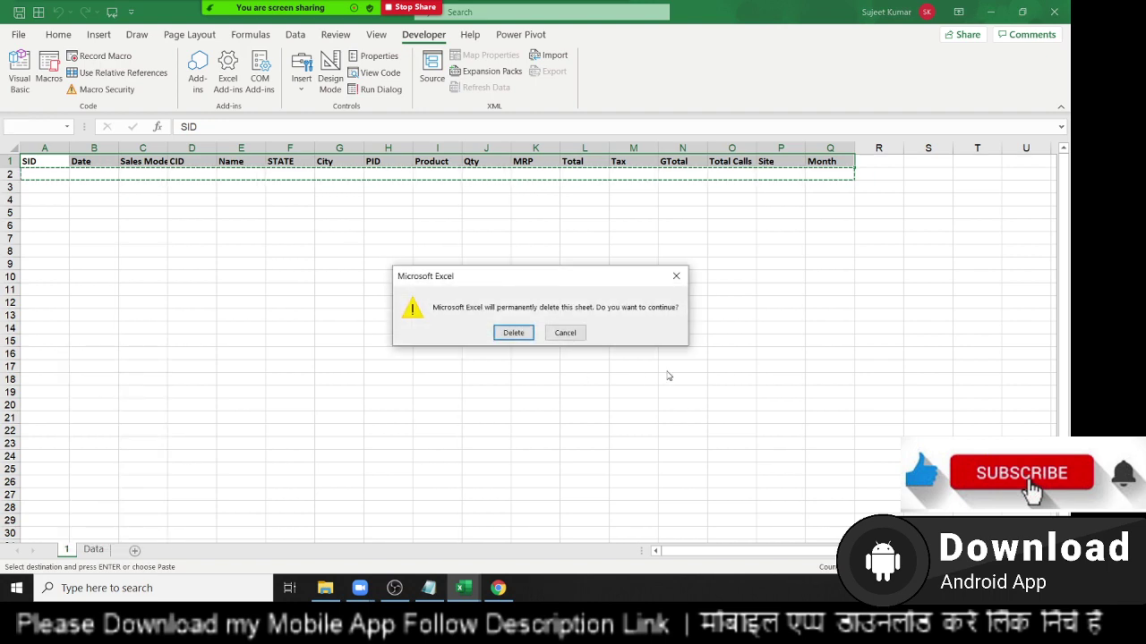
click(515, 333)
Step: Rerun Copy_Data line by line until a new sheet 1 is added and headers A1:Q1 copied
key(alt+F11)
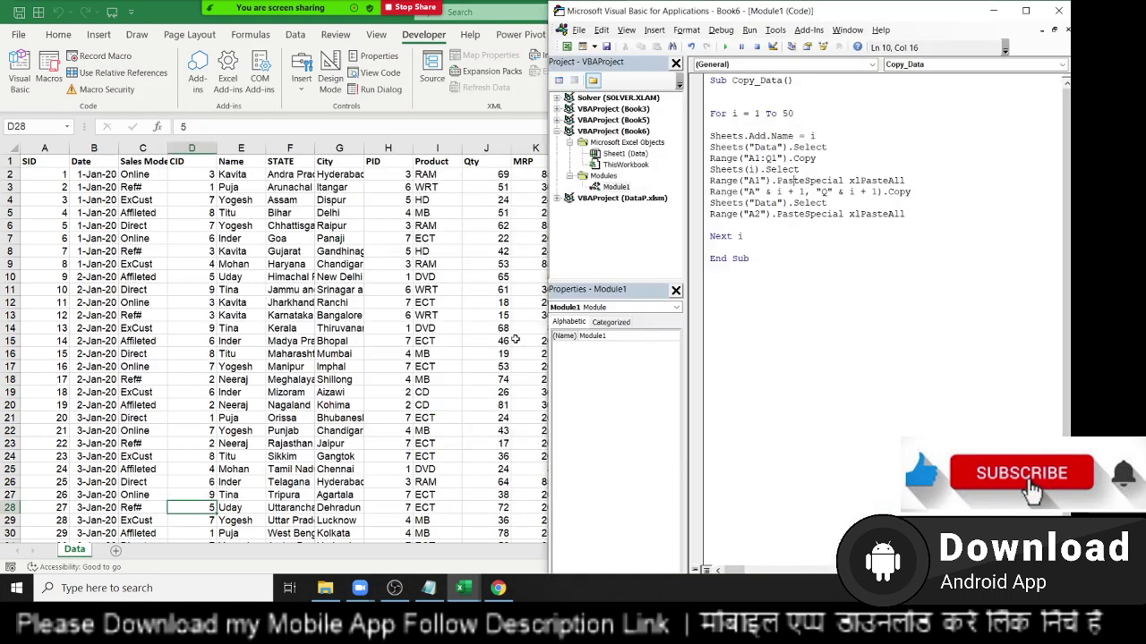
click(726, 126)
key(F8)
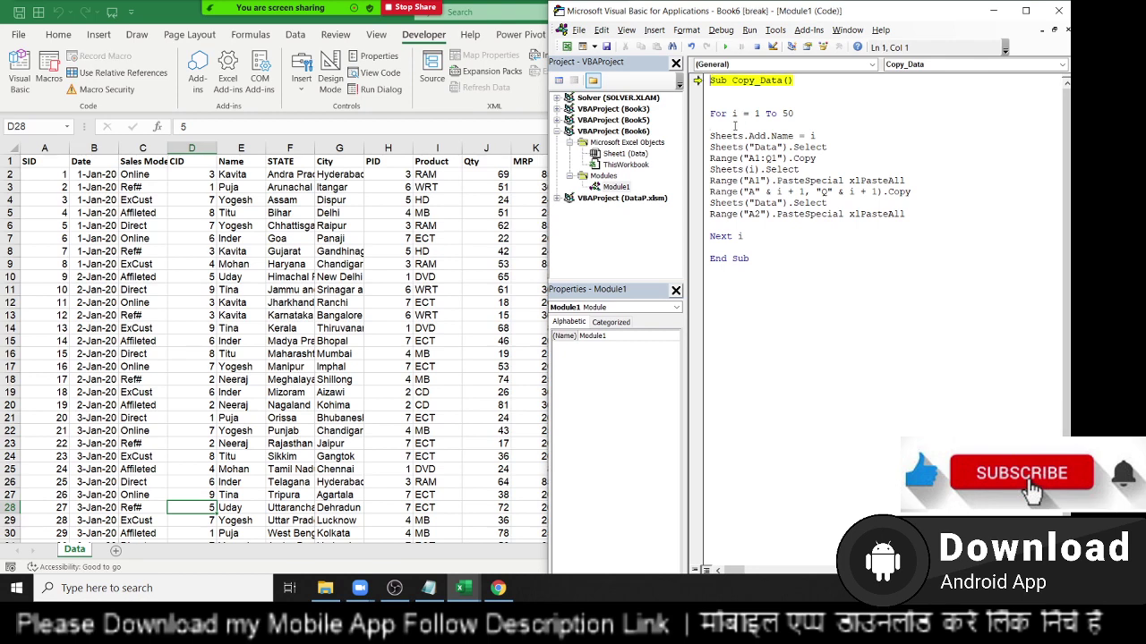
key(F8)
key(F8)
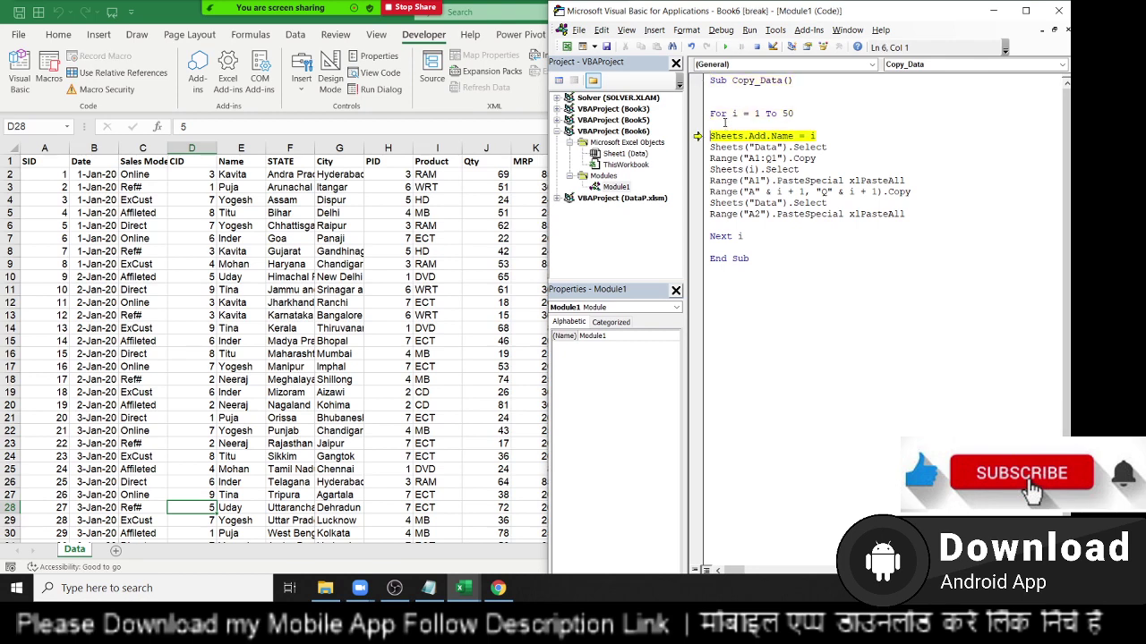
key(F8)
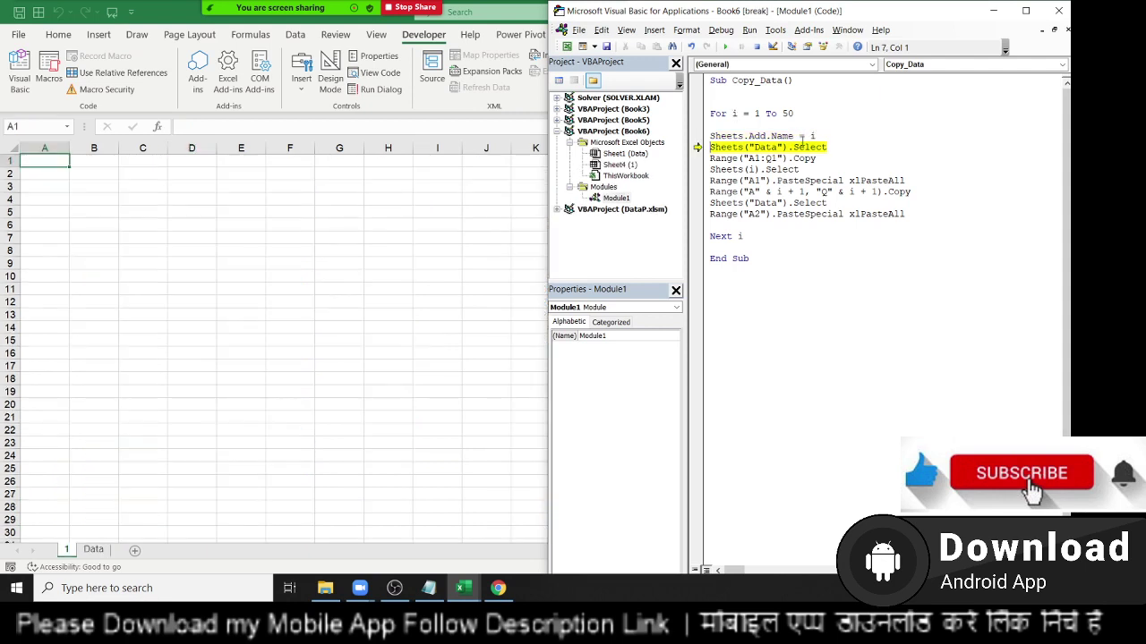
key(F8)
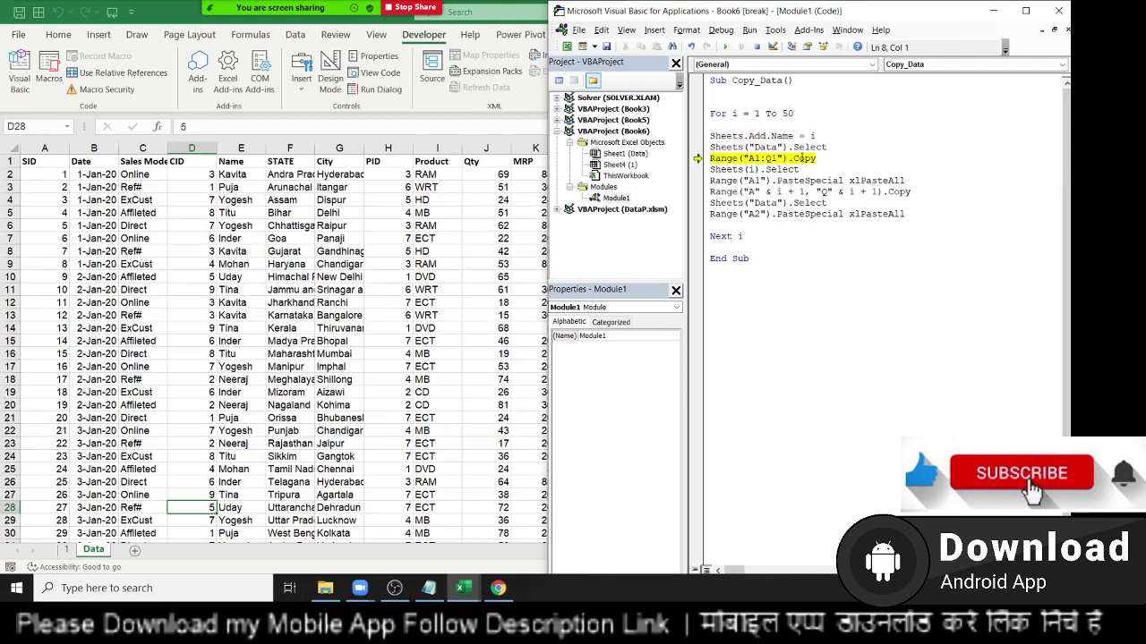
key(F8)
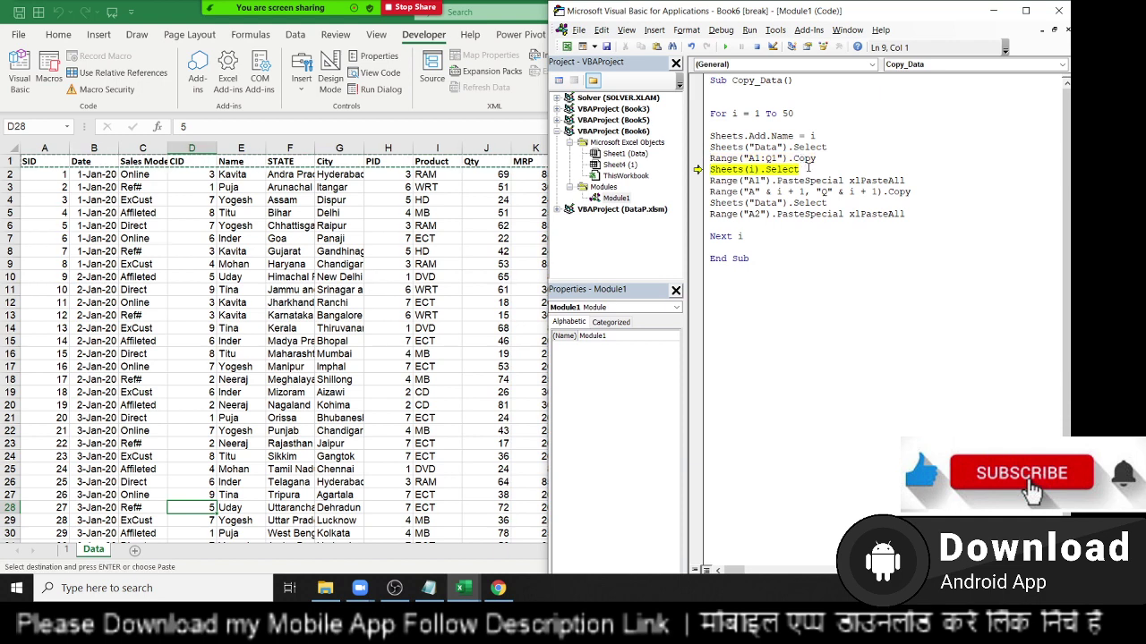
key(F8)
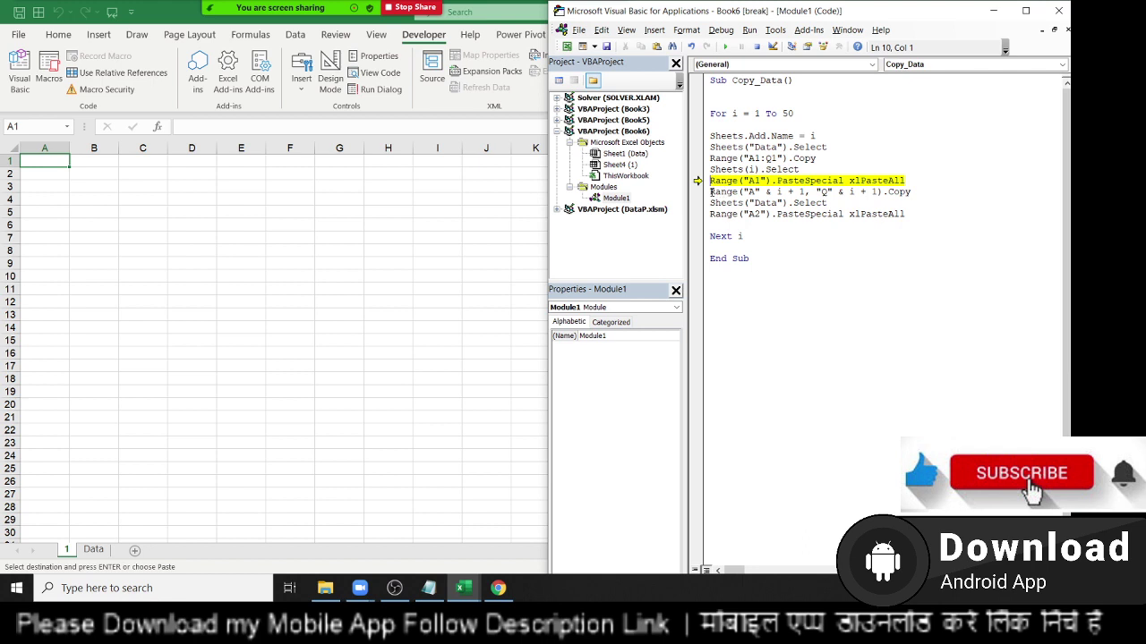
Step: Move the Sheets("Data").Select line to just below the Range("A1").PasteSpecial header paste
key(Down)
key(Return)
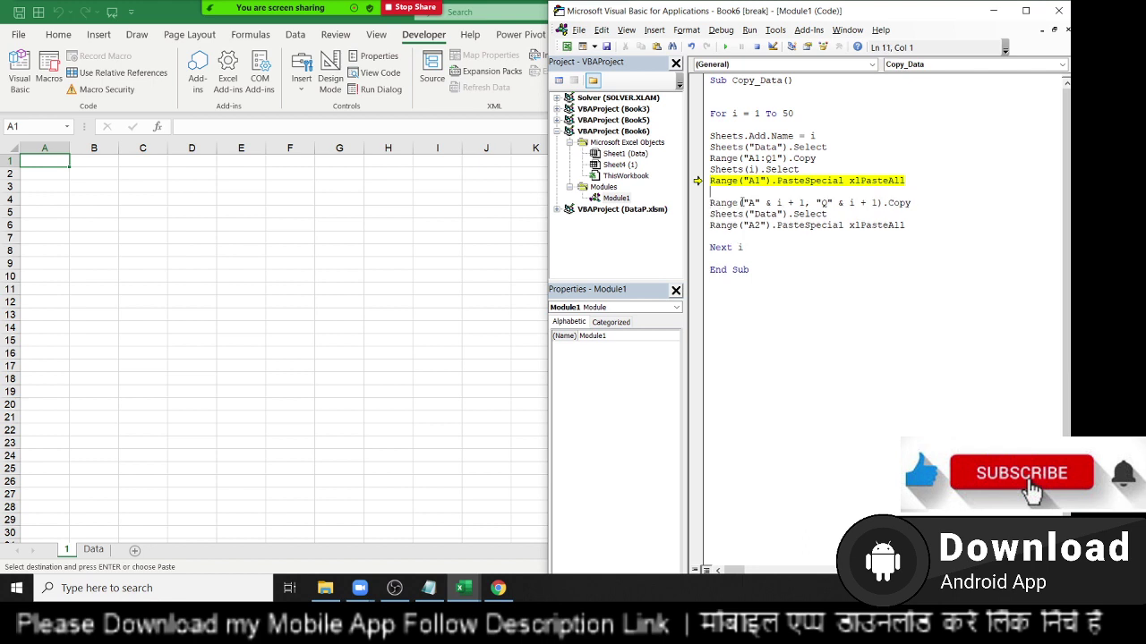
key(Down)
key(shift+Down)
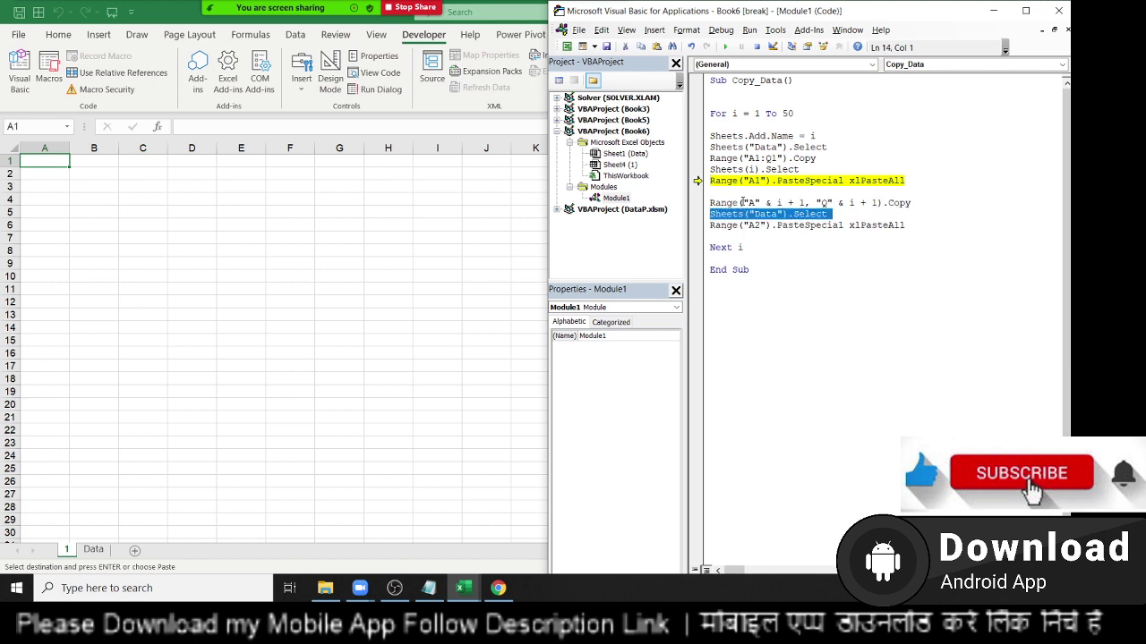
key(Delete)
key(ctrl+v)
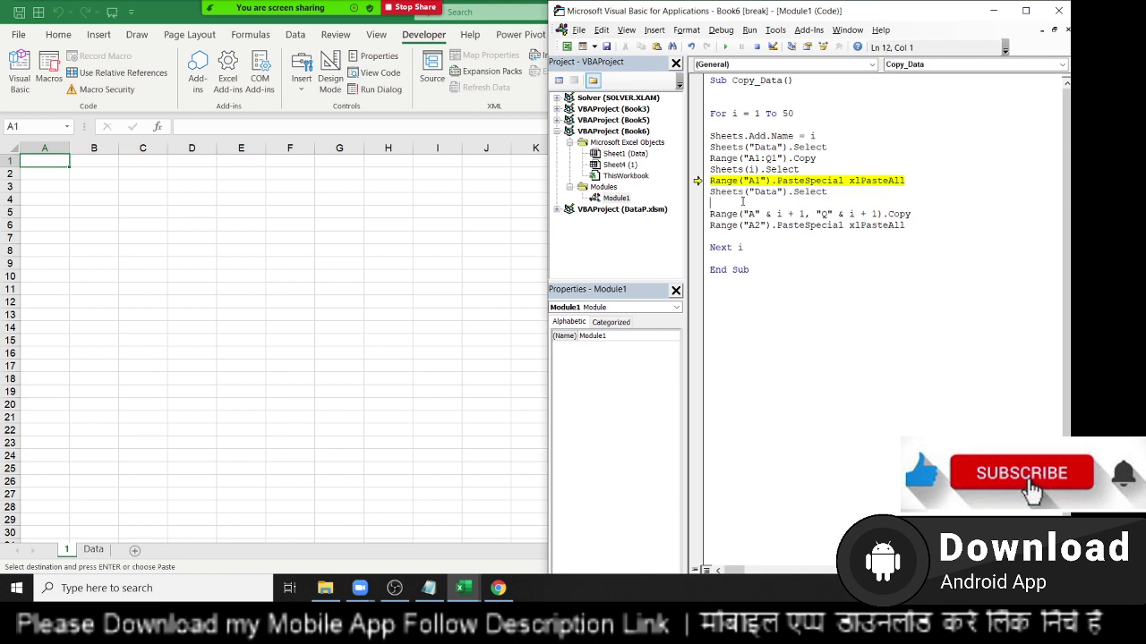
Step: Add a Sheets(i).Select line after the data-row Copy line
key(End)
key(Return)
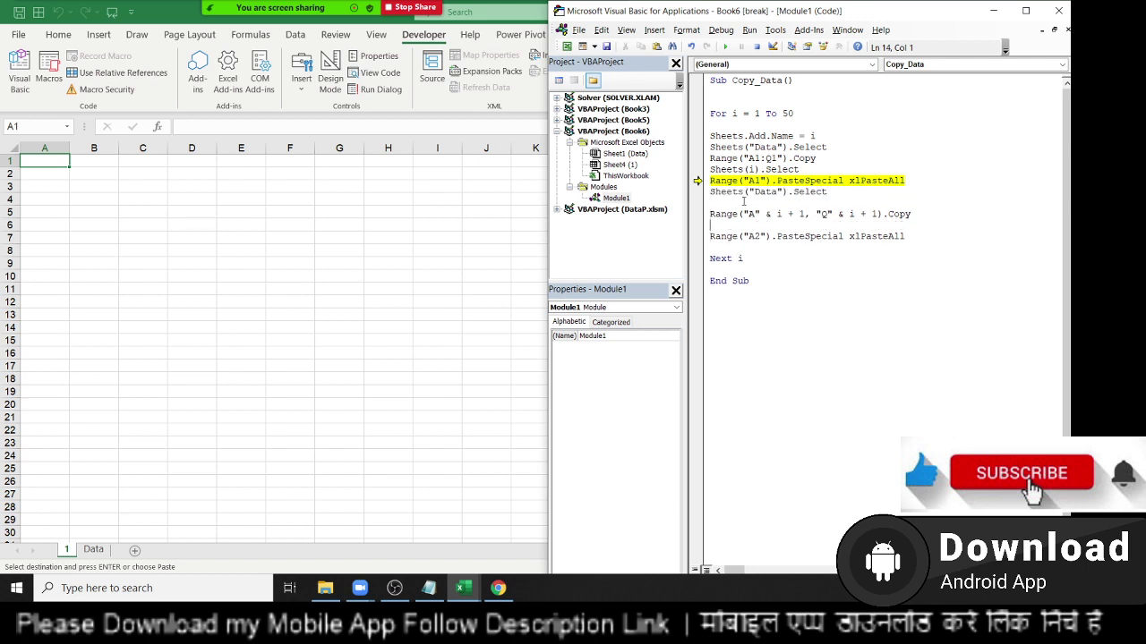
key(ctrl+v)
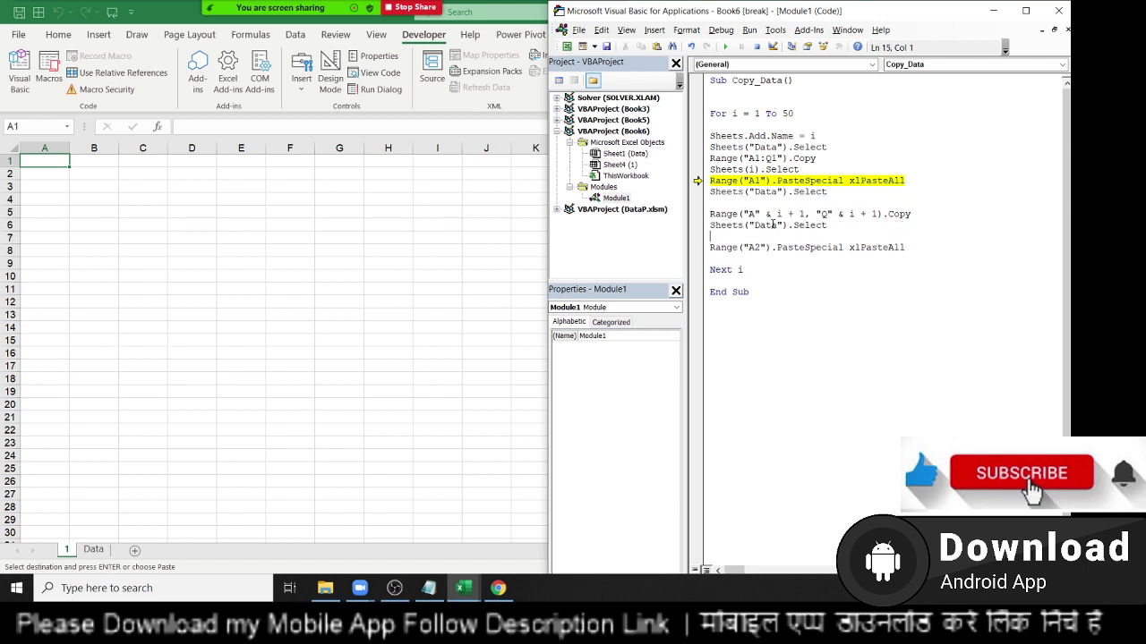
click(782, 225)
key(BackSpace)
key(BackSpace)
key(BackSpace)
key(BackSpace)
key(BackSpace)
key(BackSpace)
text(i)
click(776, 182)
Step: Step through the loop so sheet 1 gets headers plus the SID 1 row, confirming i becomes 2
key(F8)
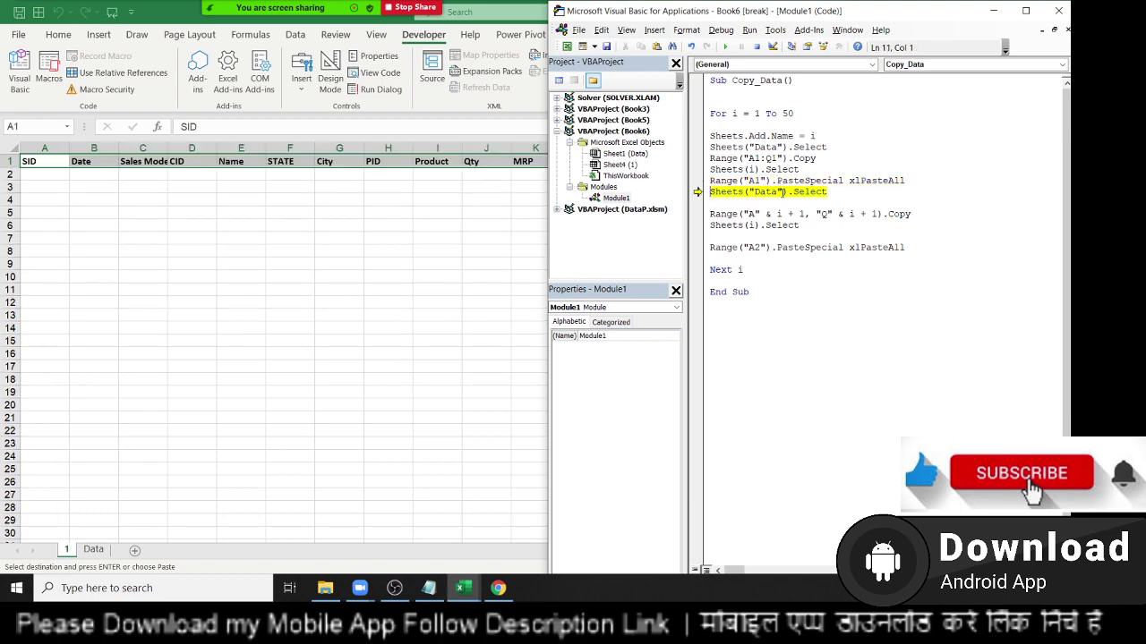
key(F8)
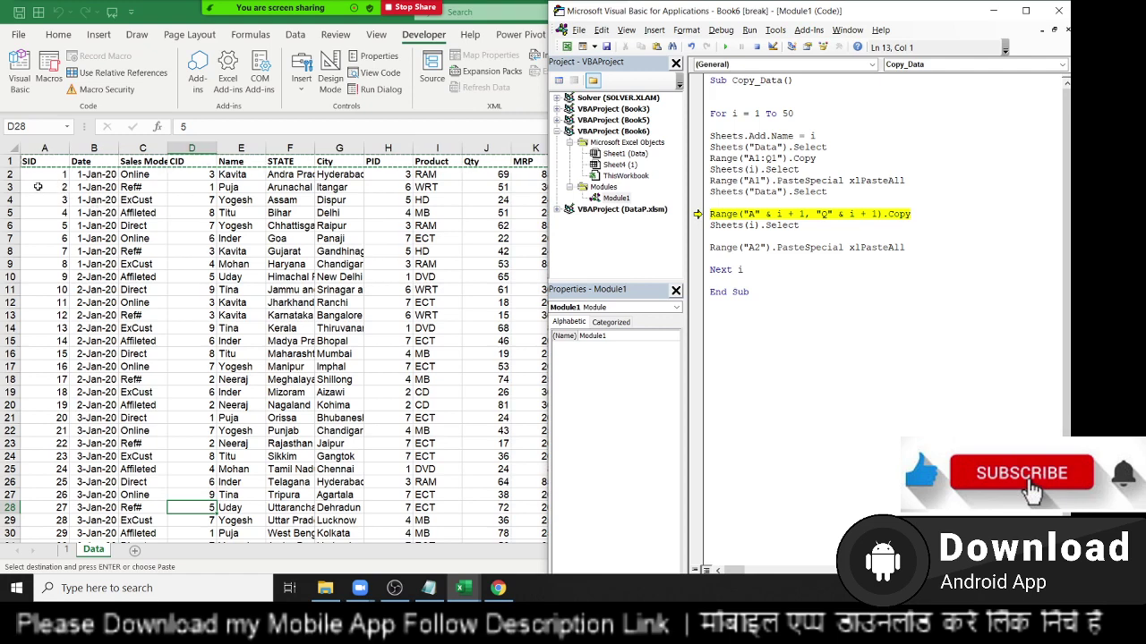
key(F8)
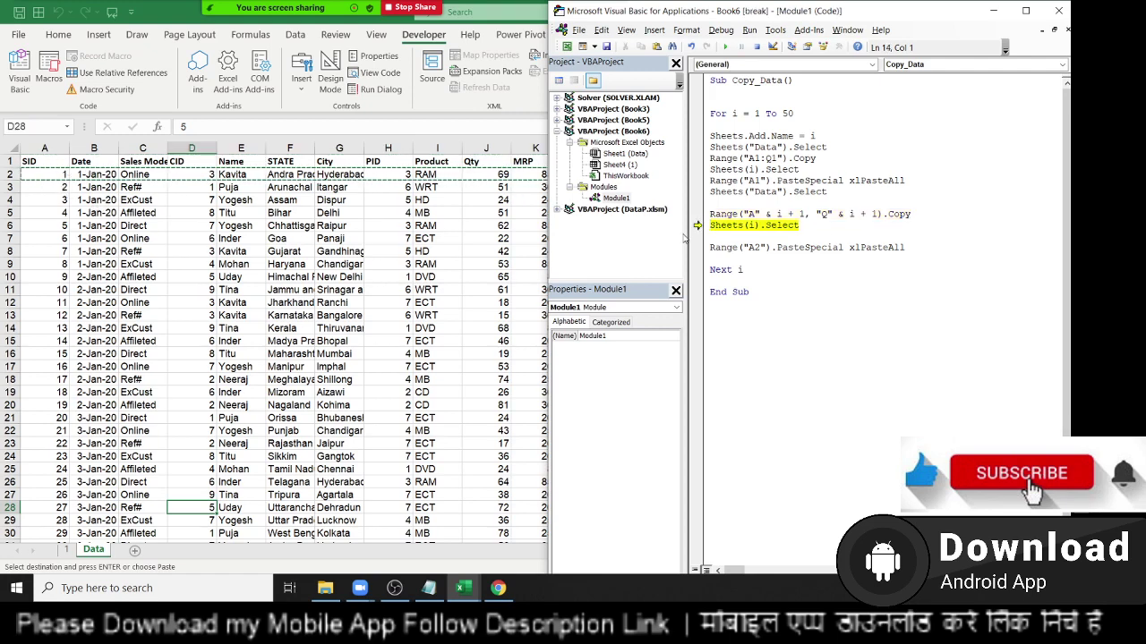
key(F8)
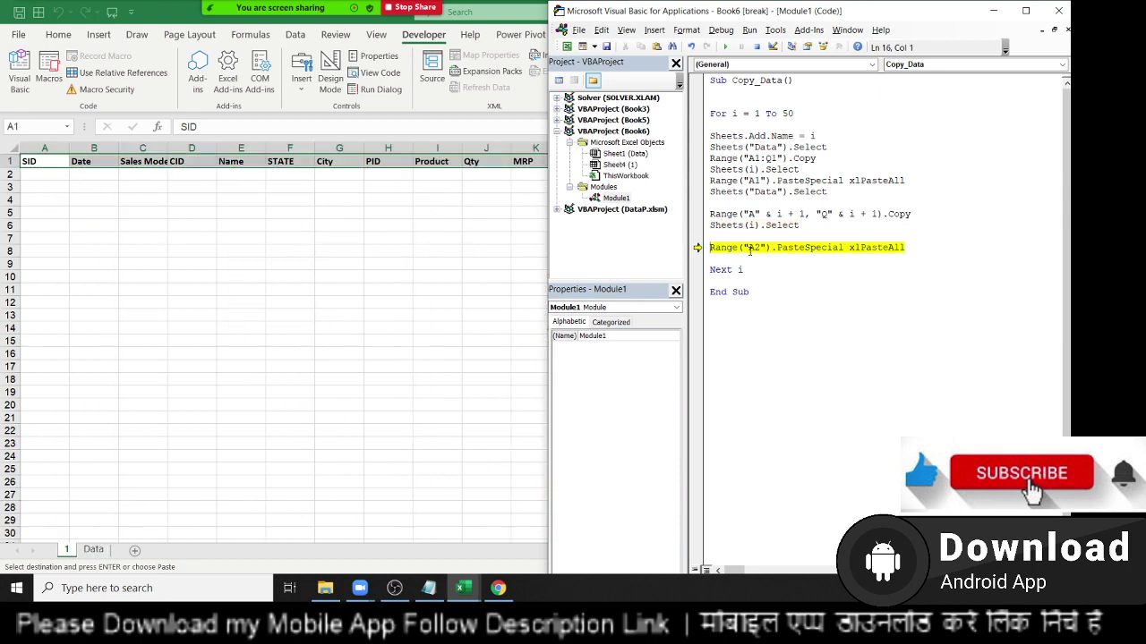
key(F8)
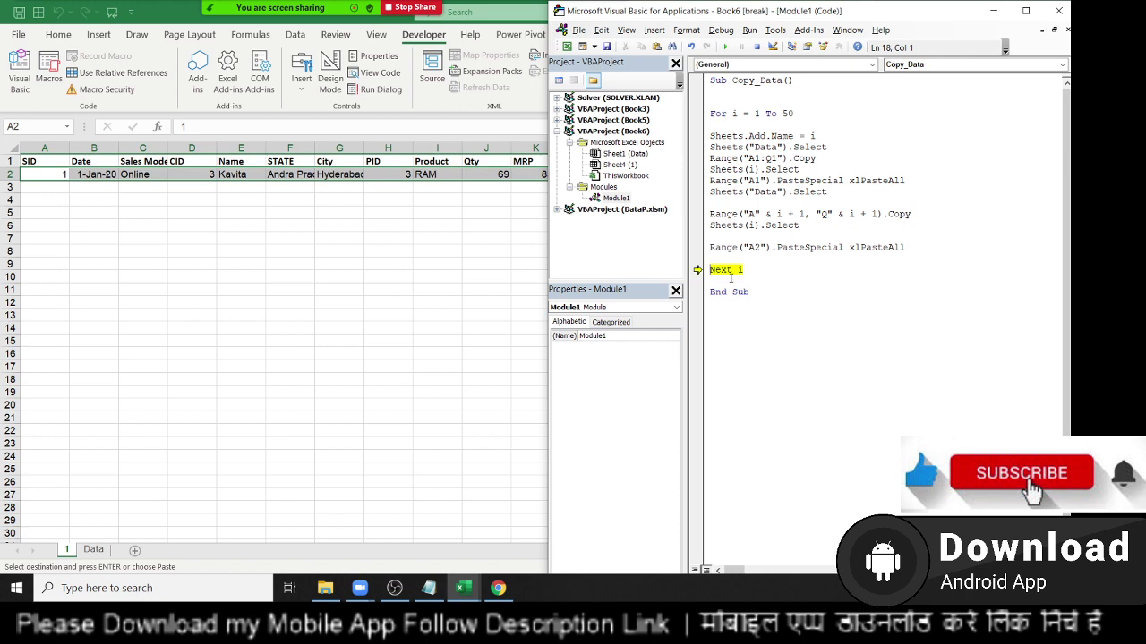
key(F8)
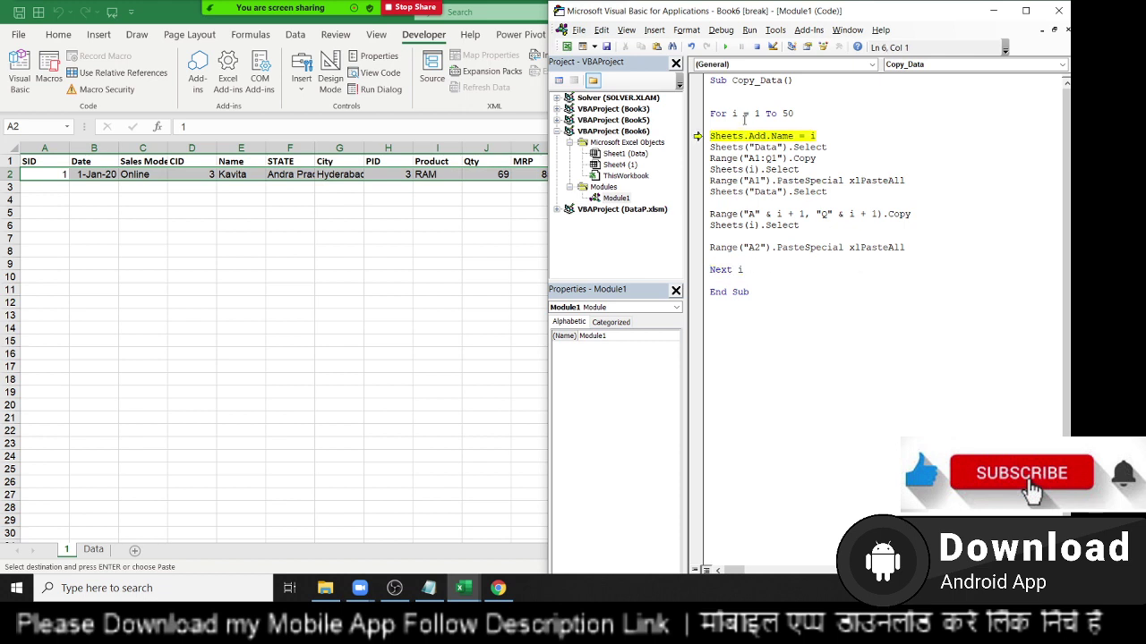
mouse_move(734, 114)
Step: Step to add sheet 2 and copy headers, then drag execution back to rerun Sheets(i).Select
mouse_move(812, 137)
key(F8)
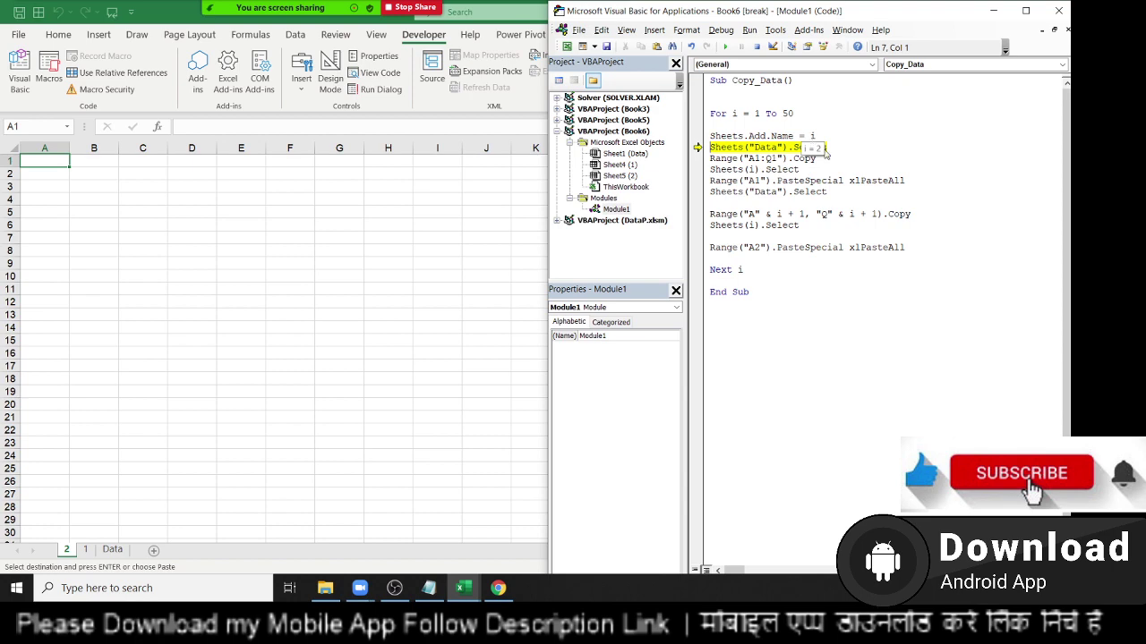
key(F8)
key(F8)
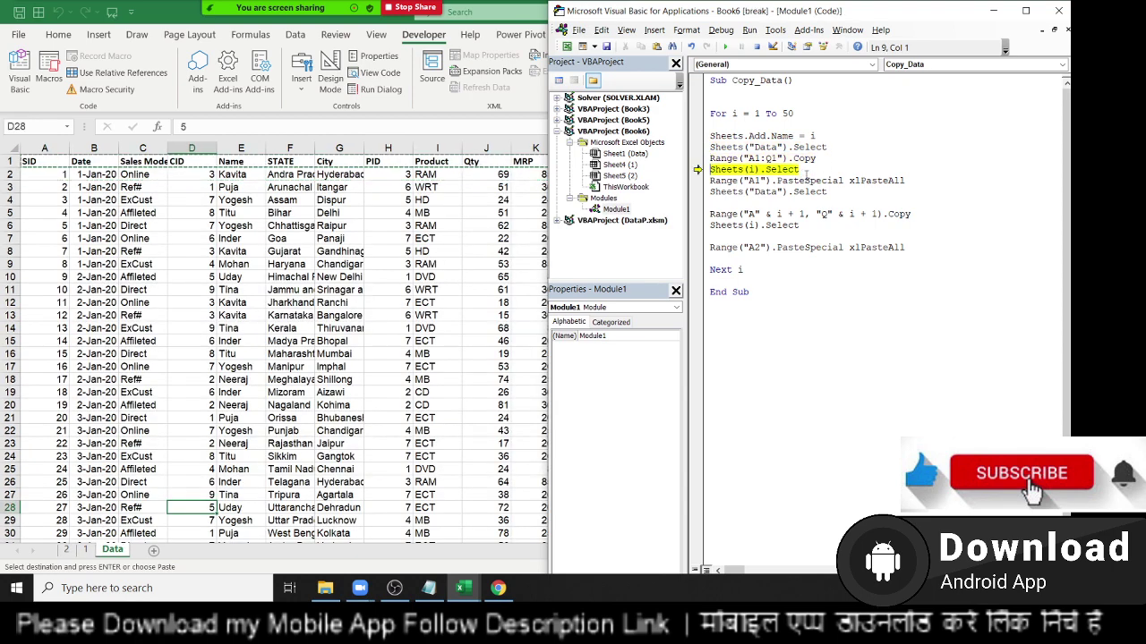
key(F8)
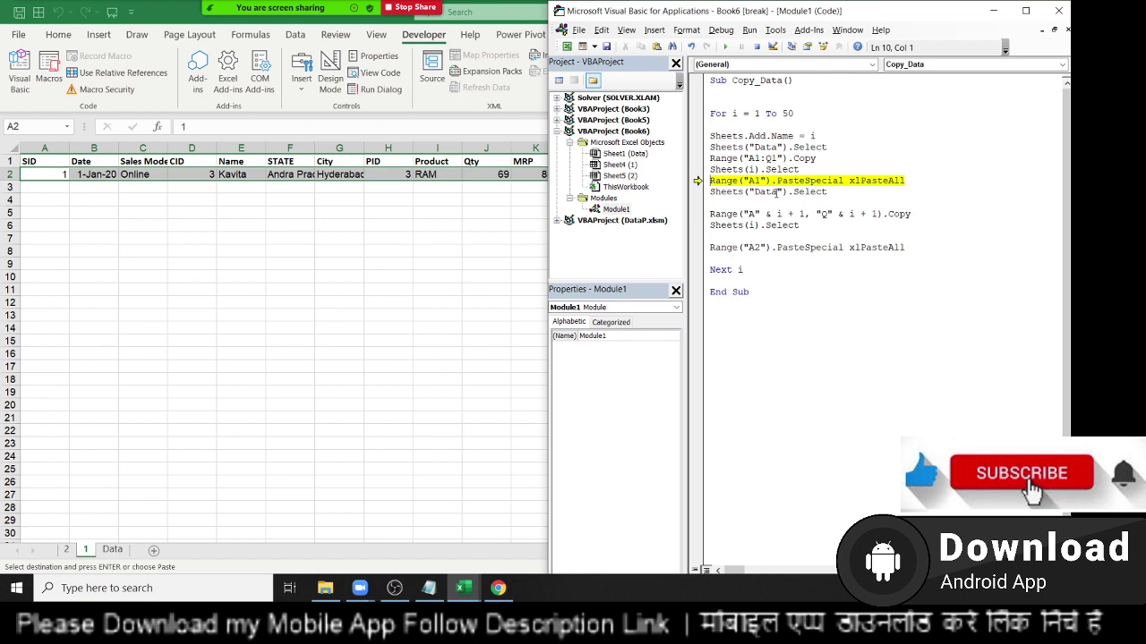
mouse_move(751, 169)
drag(696, 181, 696, 169)
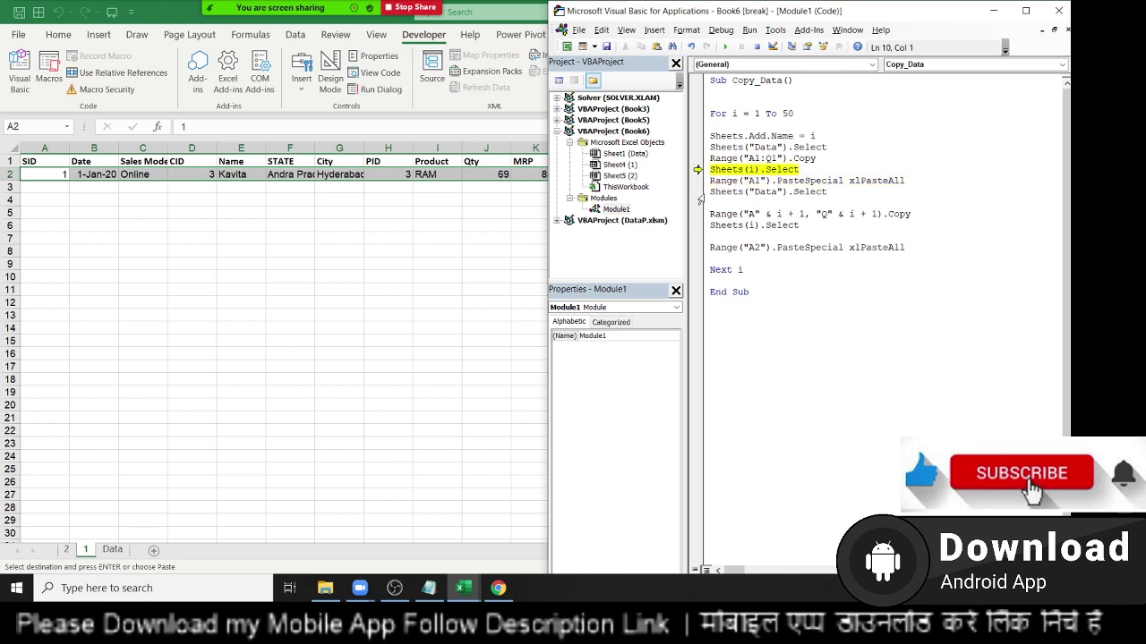
key(F8)
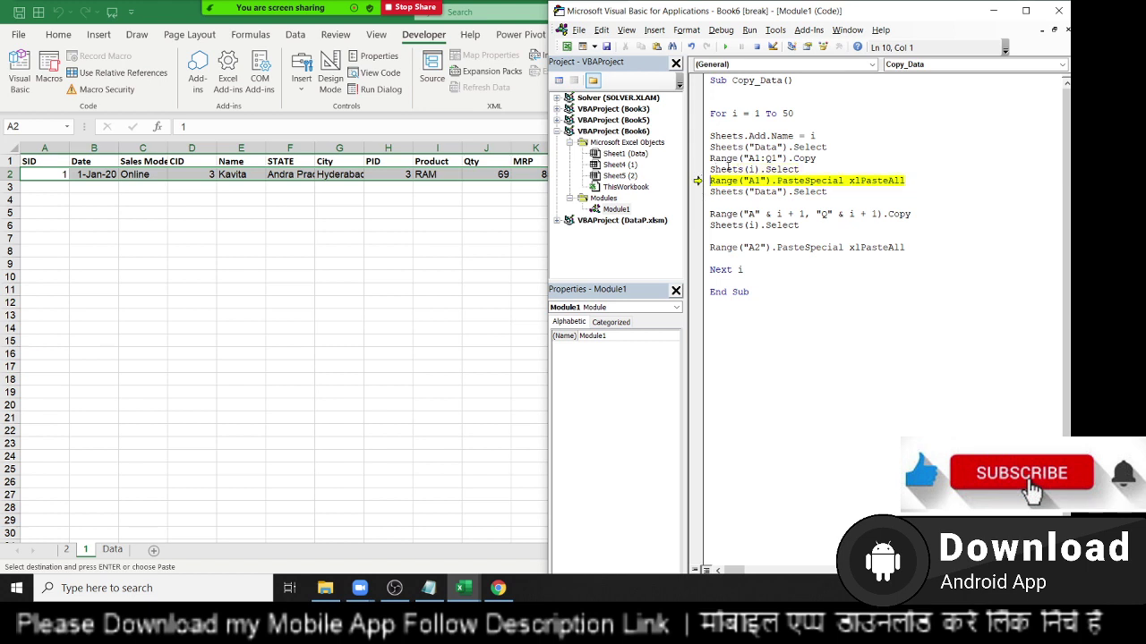
Step: Try changing the sheet index to i+1, then revert it to i
click(759, 202)
click(756, 170)
text(+)
text(1)
key(BackSpace)
key(BackSpace)
key(BackSpace)
text(i)
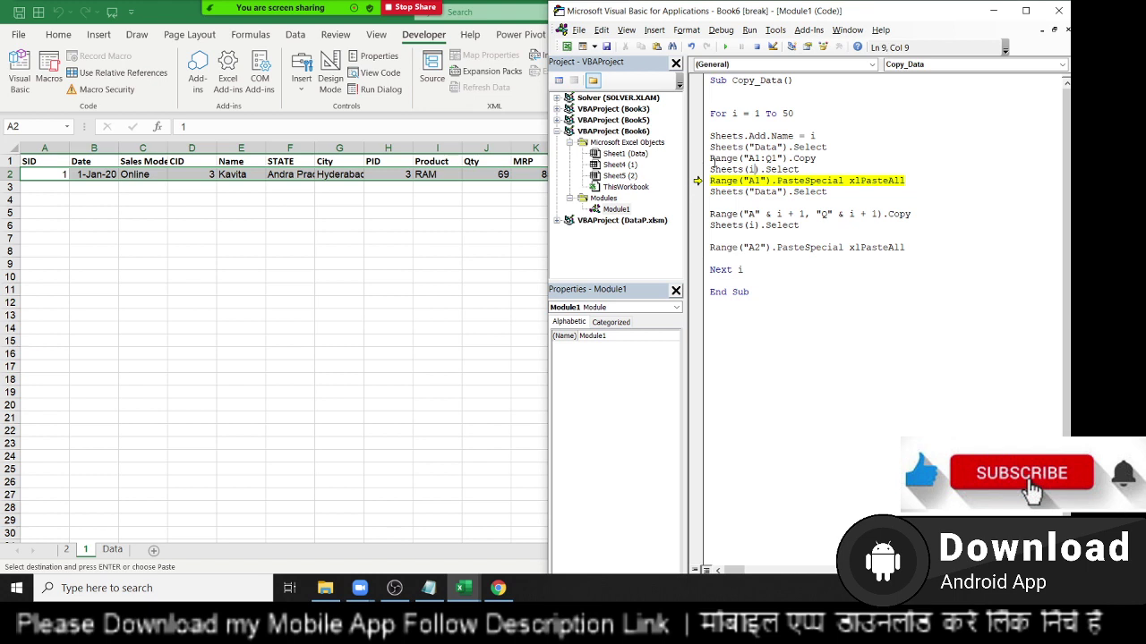
Step: Below Copy_Data, write Sub rr() containing Sheets("Data").Select and Sheets(1).Select
drag(713, 159, 799, 168)
click(751, 345)
key(Return)
text(sub )
text(rr()
key(Return)
key(Return)
text(sh)
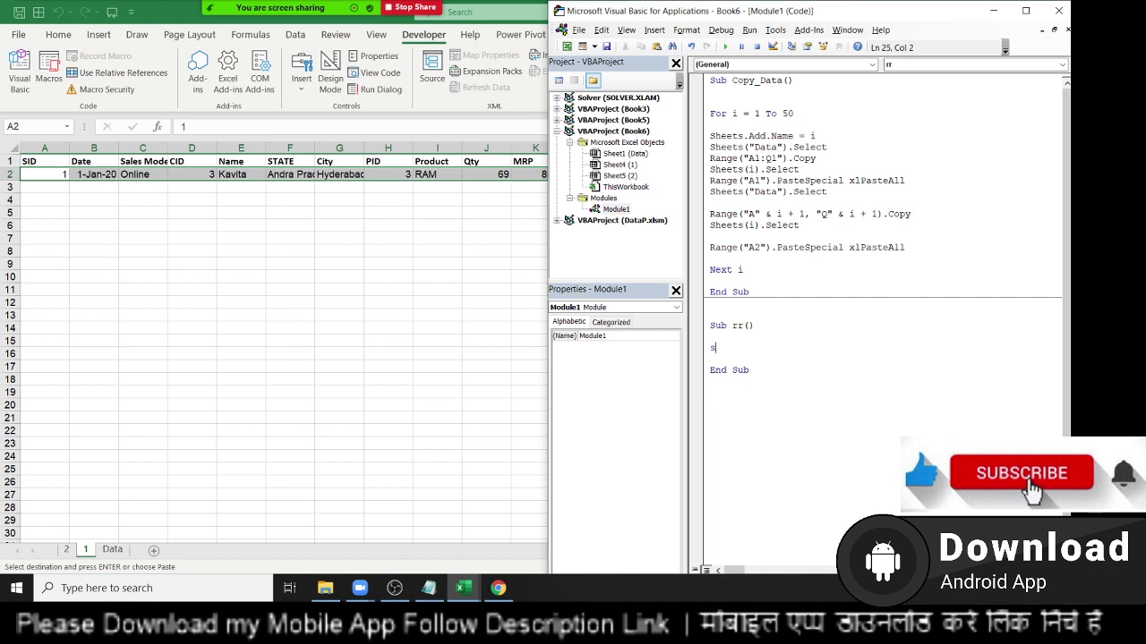
text(eets)
text(("Dat)
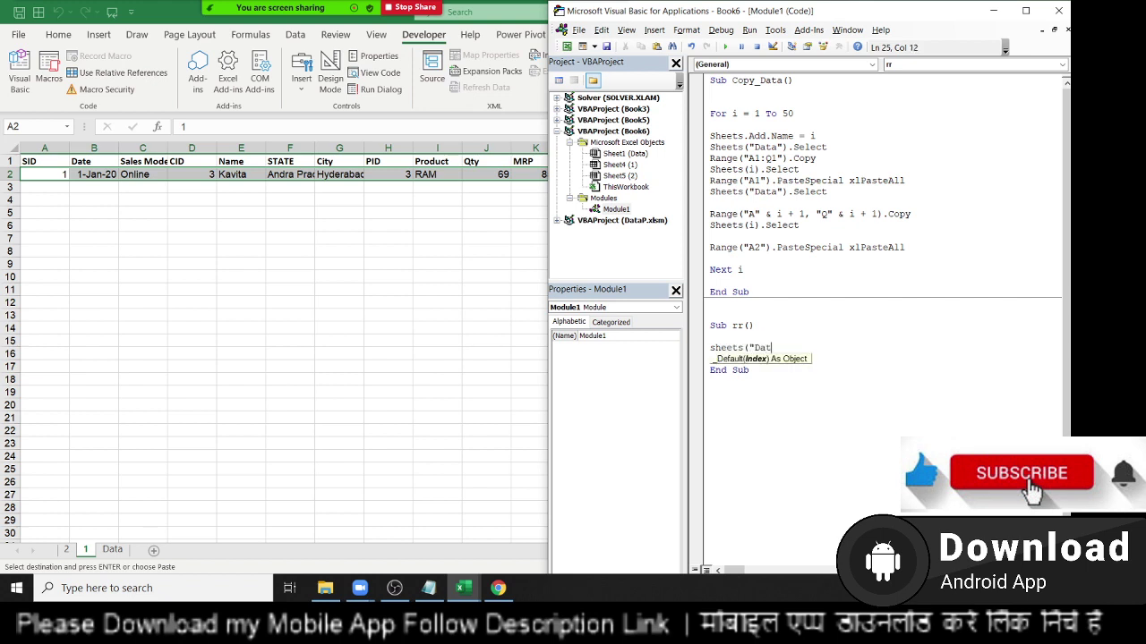
text(a").S)
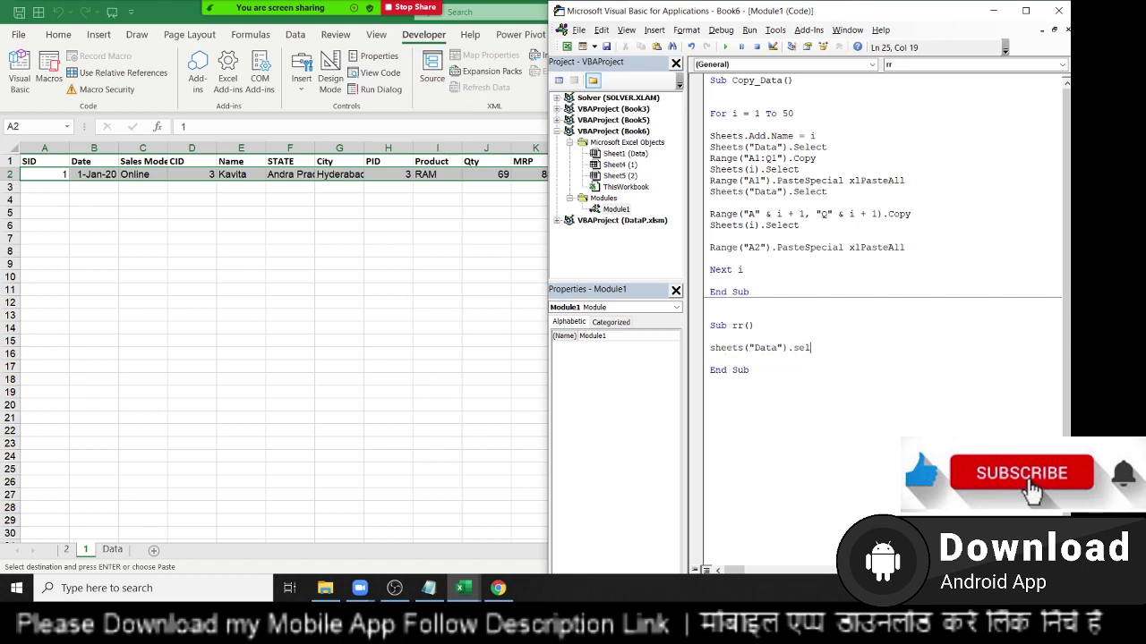
text(elect)
key(Return)
key(Return)
text(heets)
text(()
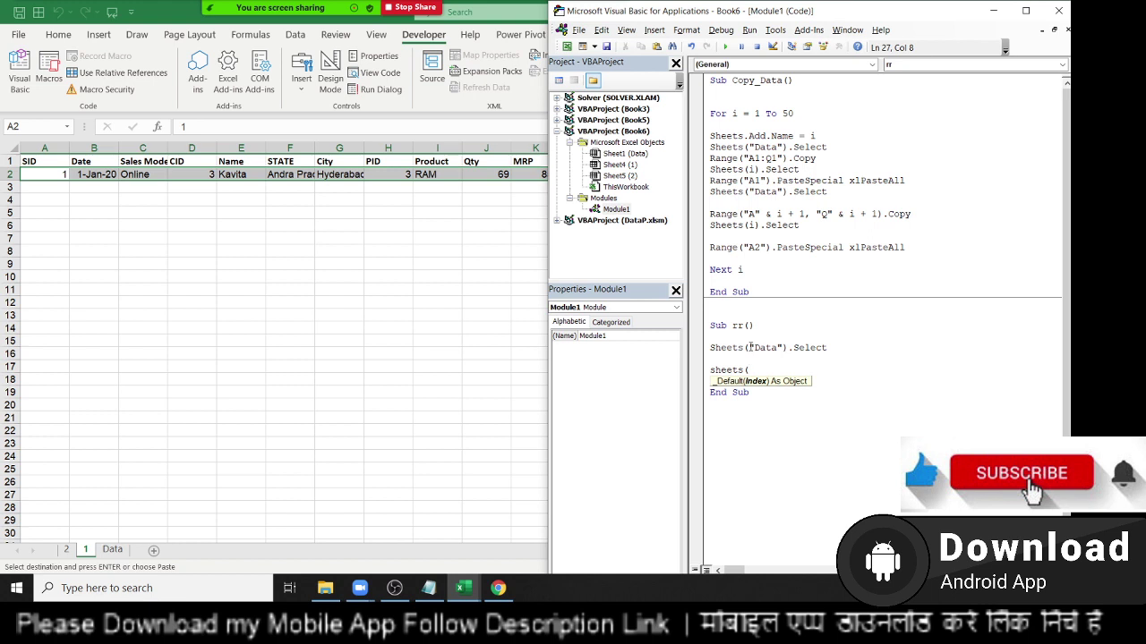
text(1).)
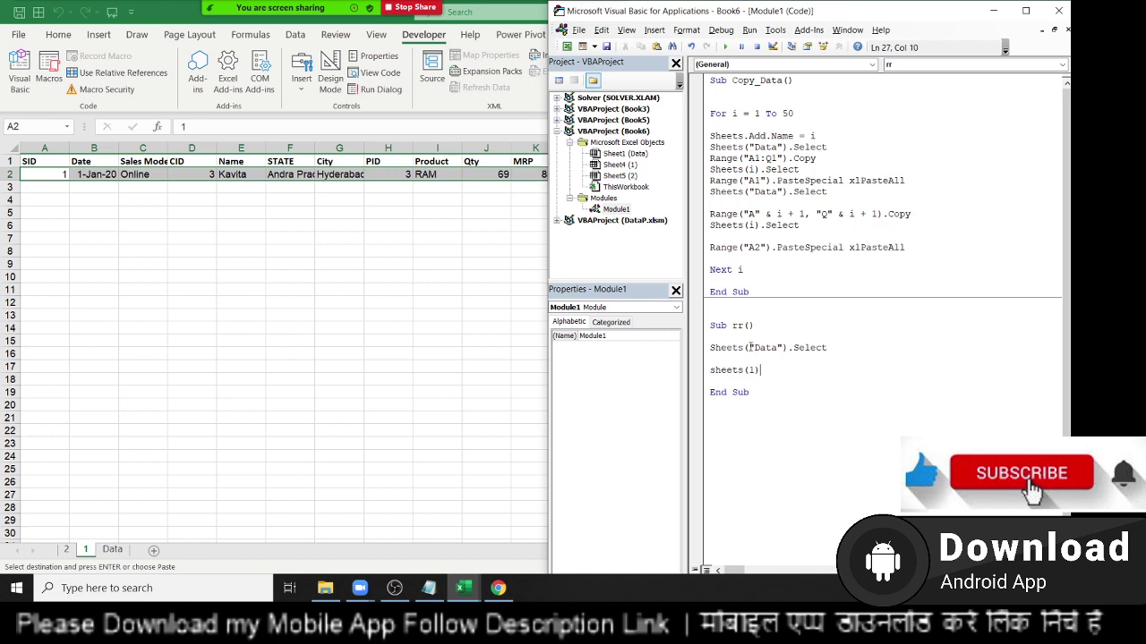
text(select)
key(Return)
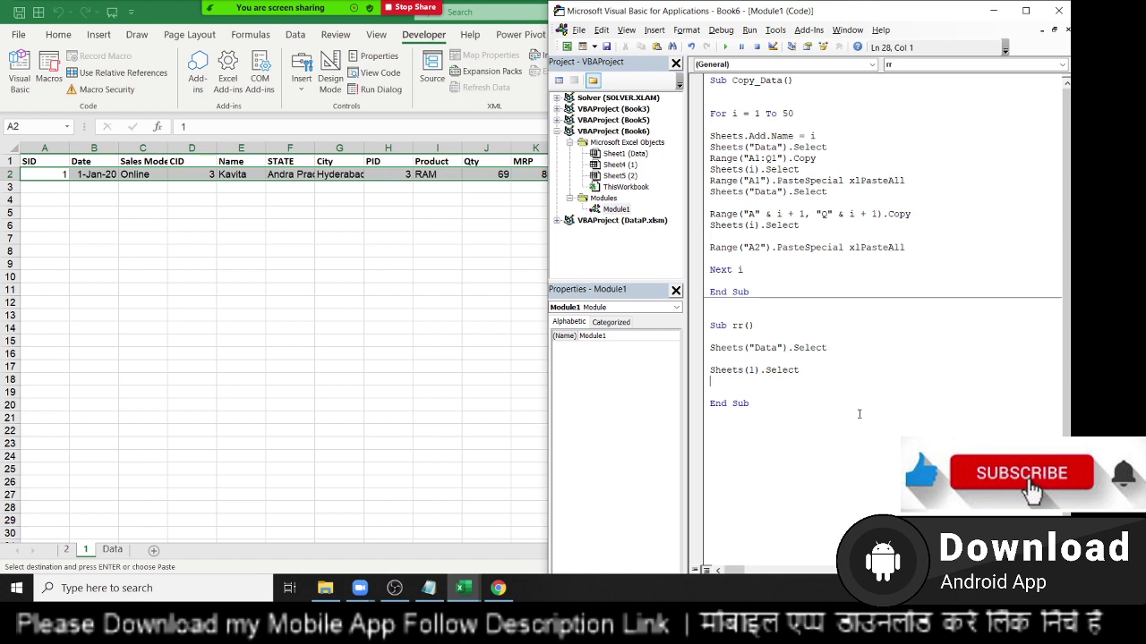
Step: Check sheet 2 and the Data sheet in the workbook, then go back to the code
click(65, 551)
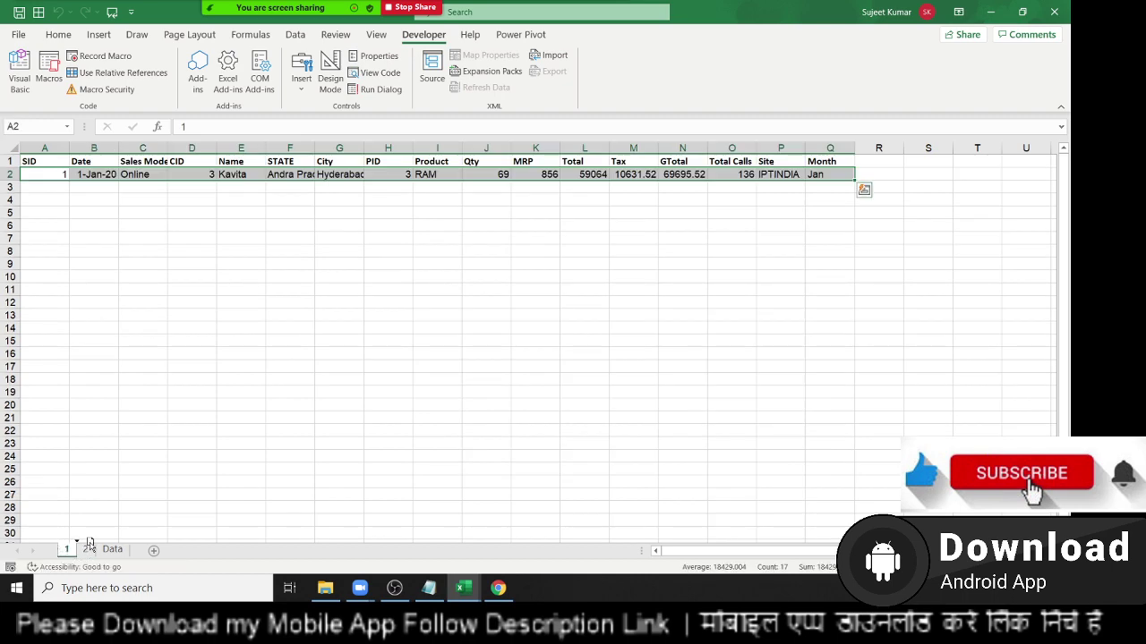
click(90, 550)
click(100, 550)
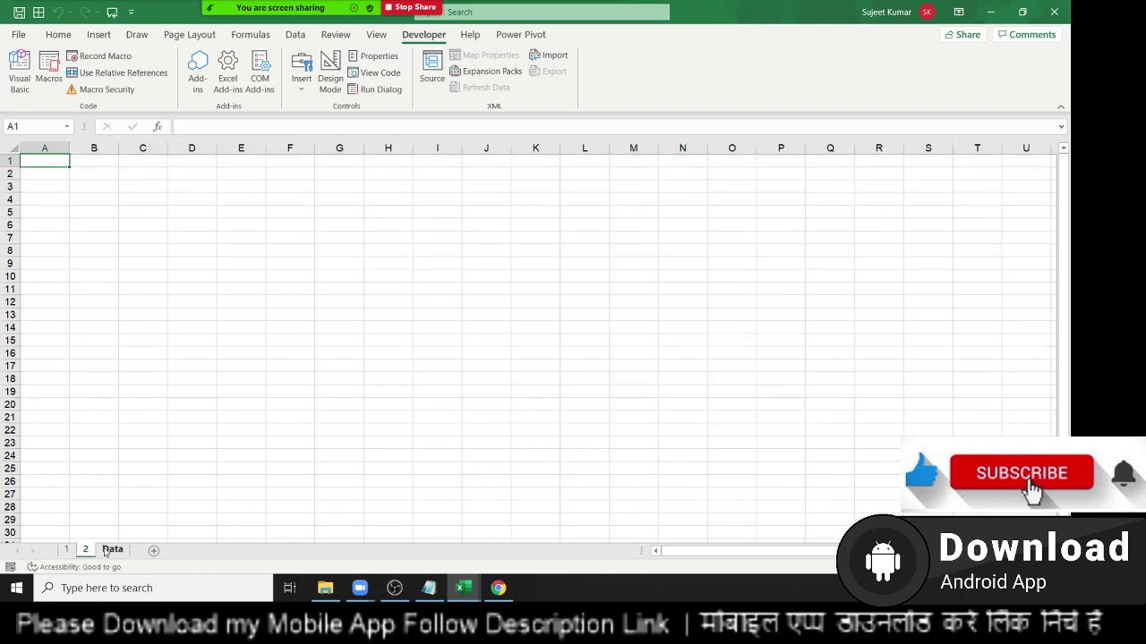
key(alt+F11)
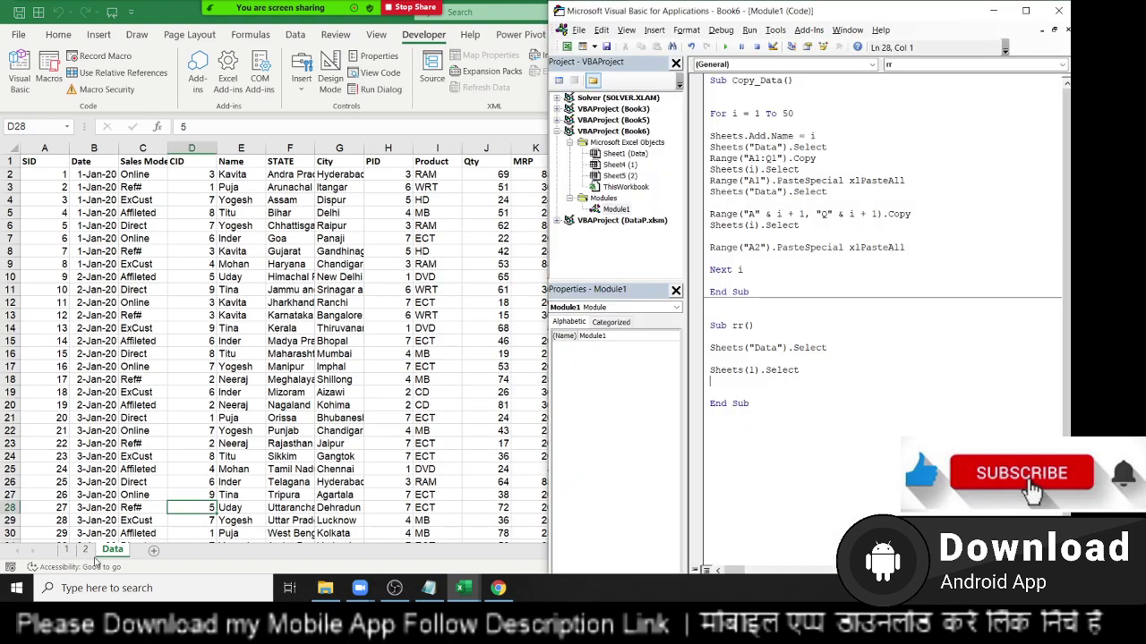
Step: Highlight Sheets(i) in the loop and the two Select lines in rr
double_click(753, 169)
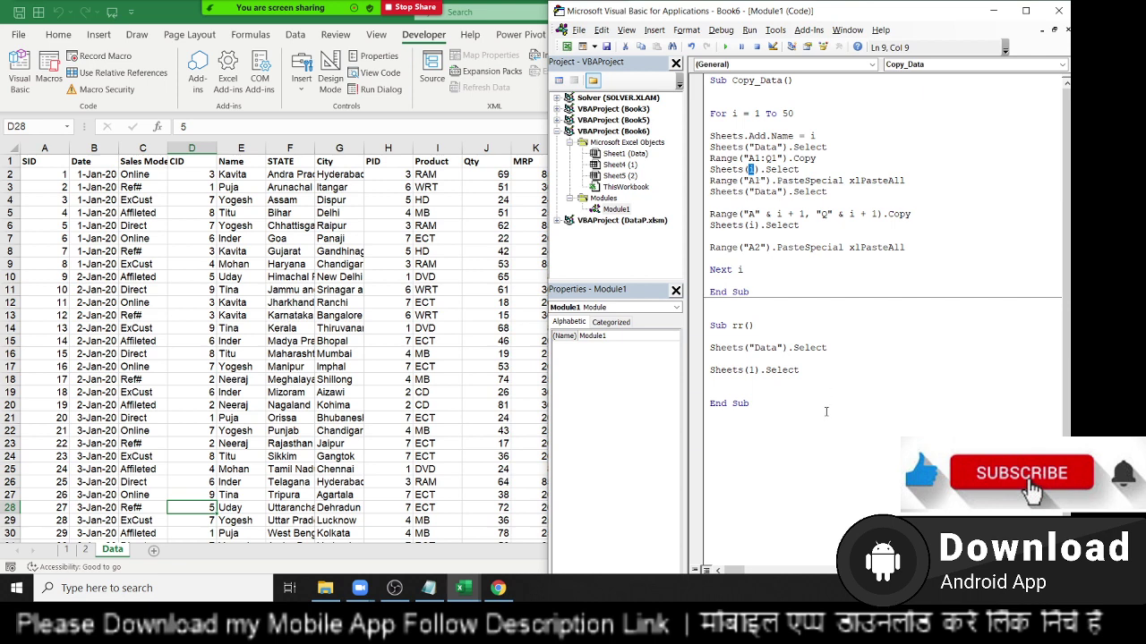
drag(833, 348, 702, 348)
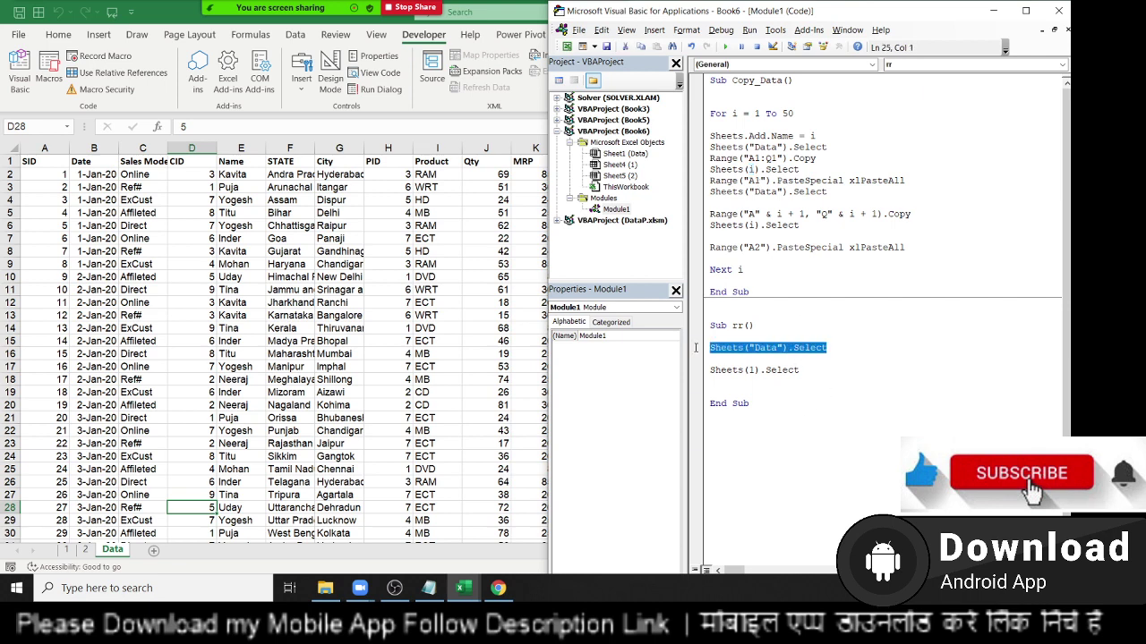
drag(799, 369, 702, 372)
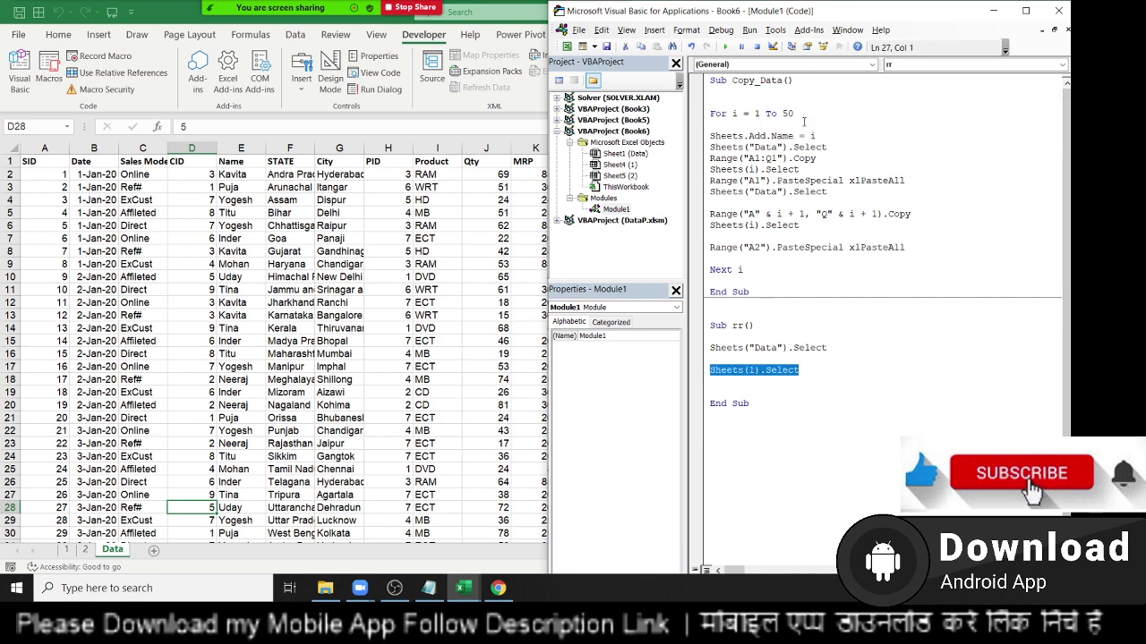
Step: Make Sheets.Add name each new sheet "Data" & i
click(885, 132)
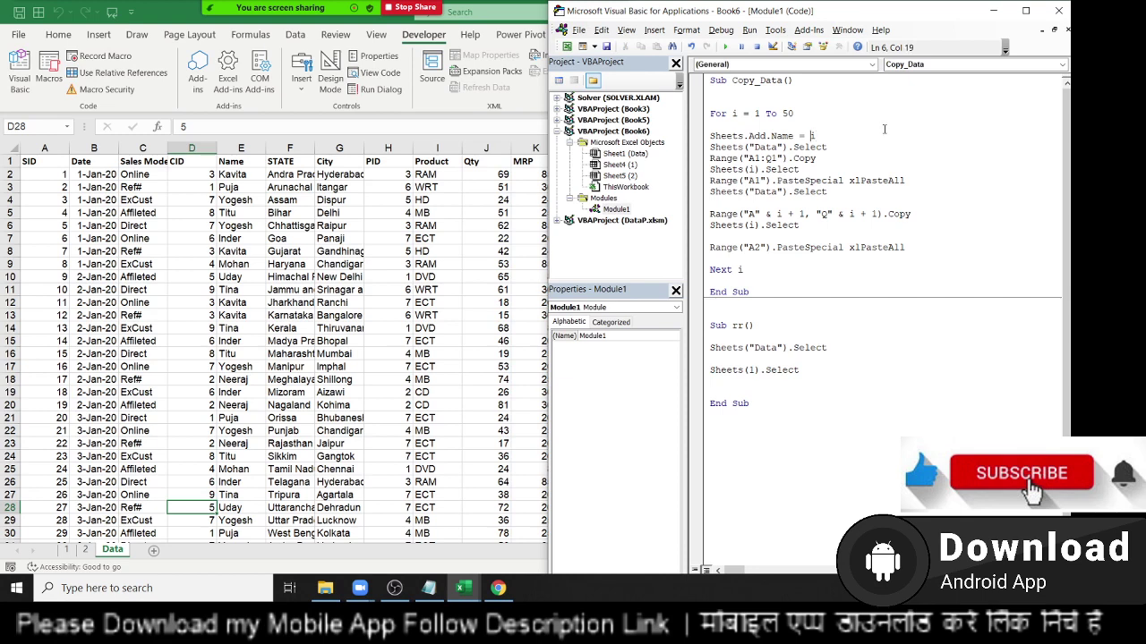
text("Data" & i)
click(835, 192)
Step: Replace both Sheets(i) references with Sheets("Data" & i) and delete the rr test procedure
click(752, 169)
text("Data)
text(" &)
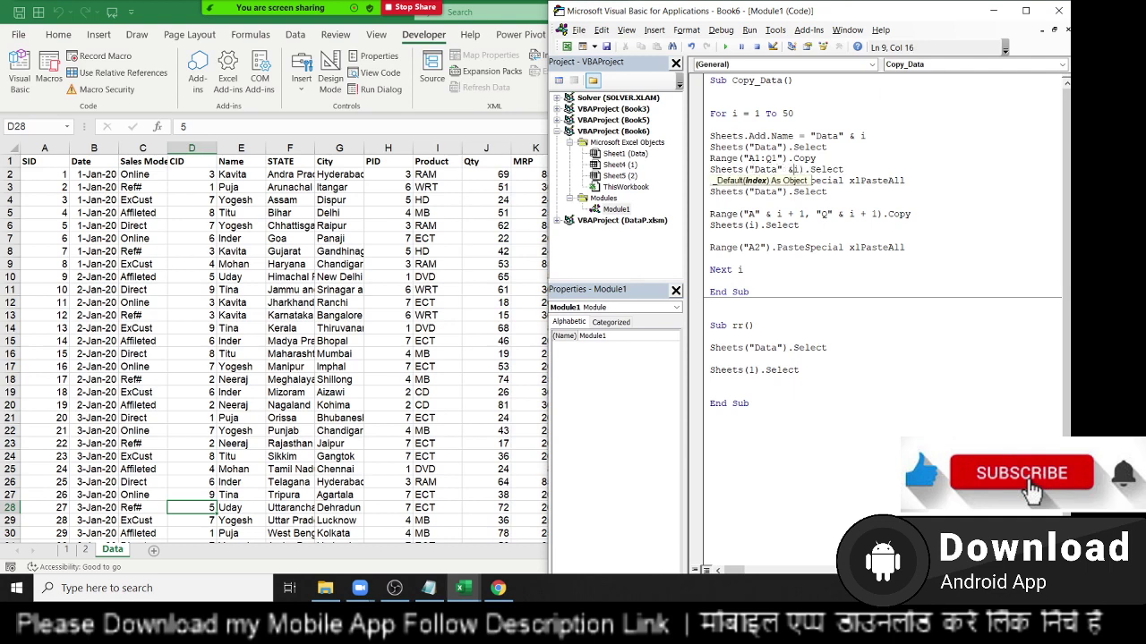
text(nm)
key(BackSpace)
key(BackSpace)
key(Down)
key(Down)
key(Down)
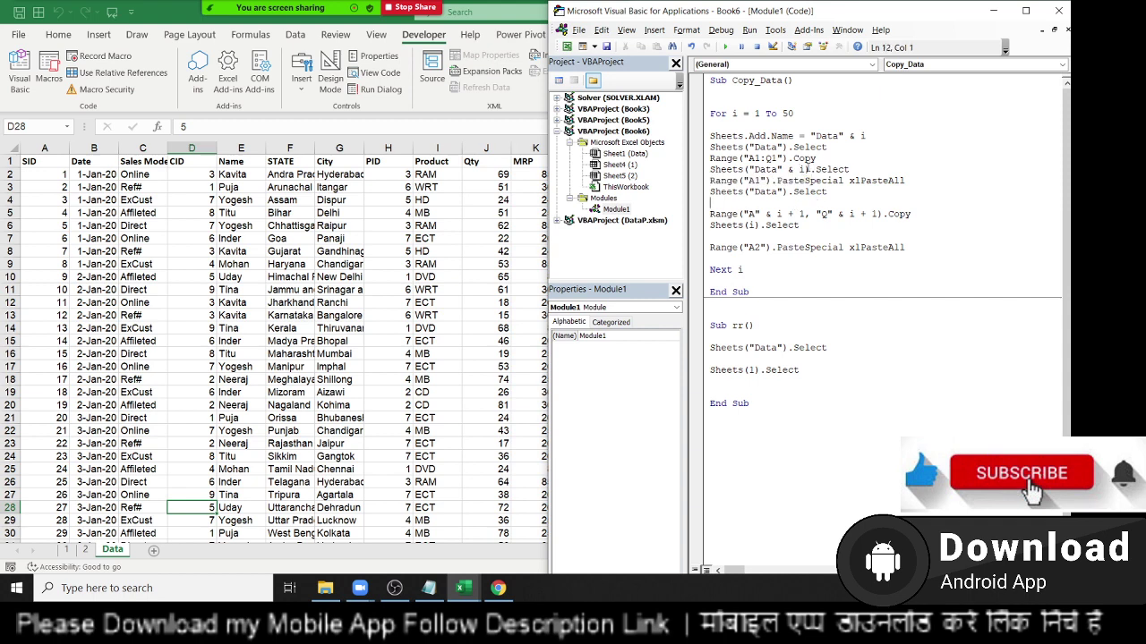
drag(806, 169, 748, 169)
key(ctrl+c)
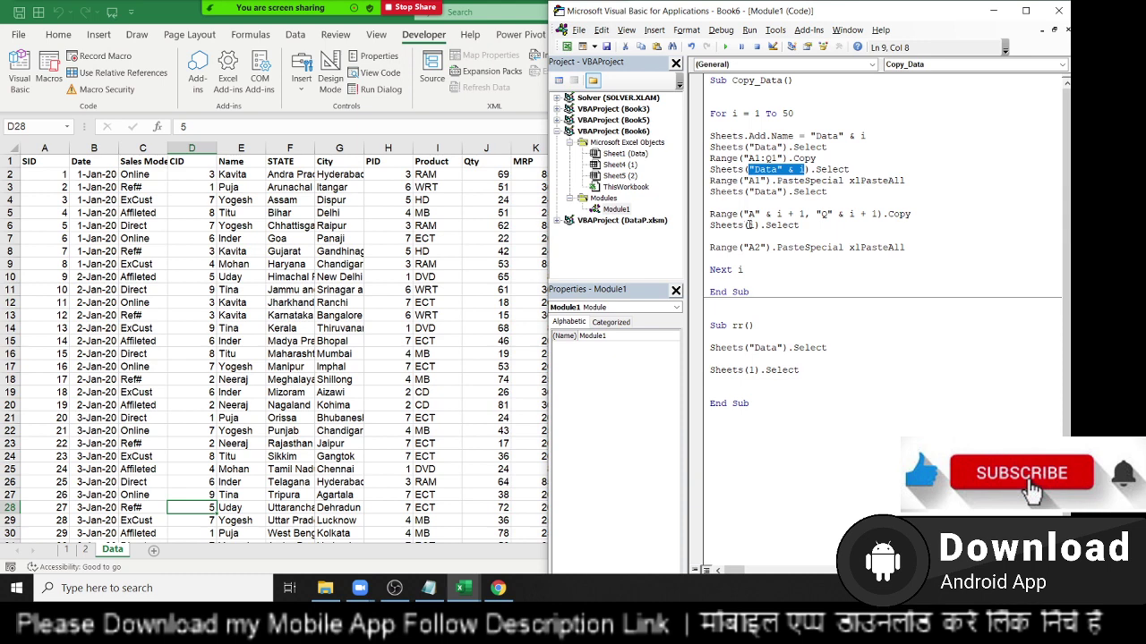
double_click(751, 225)
key(ctrl+v)
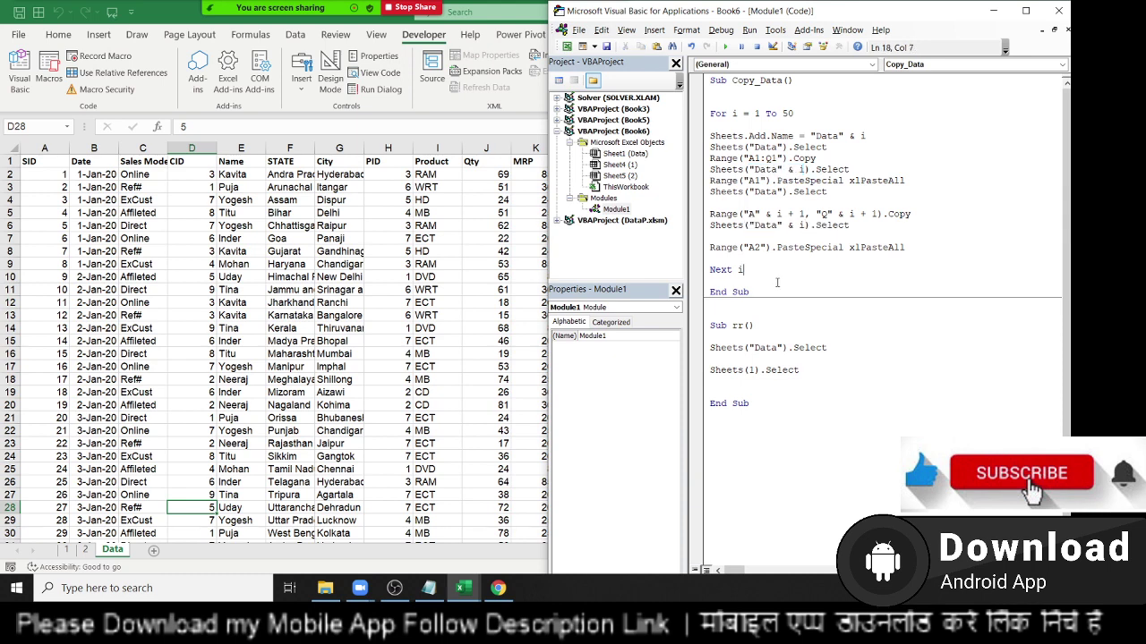
drag(752, 404, 708, 326)
key(Delete)
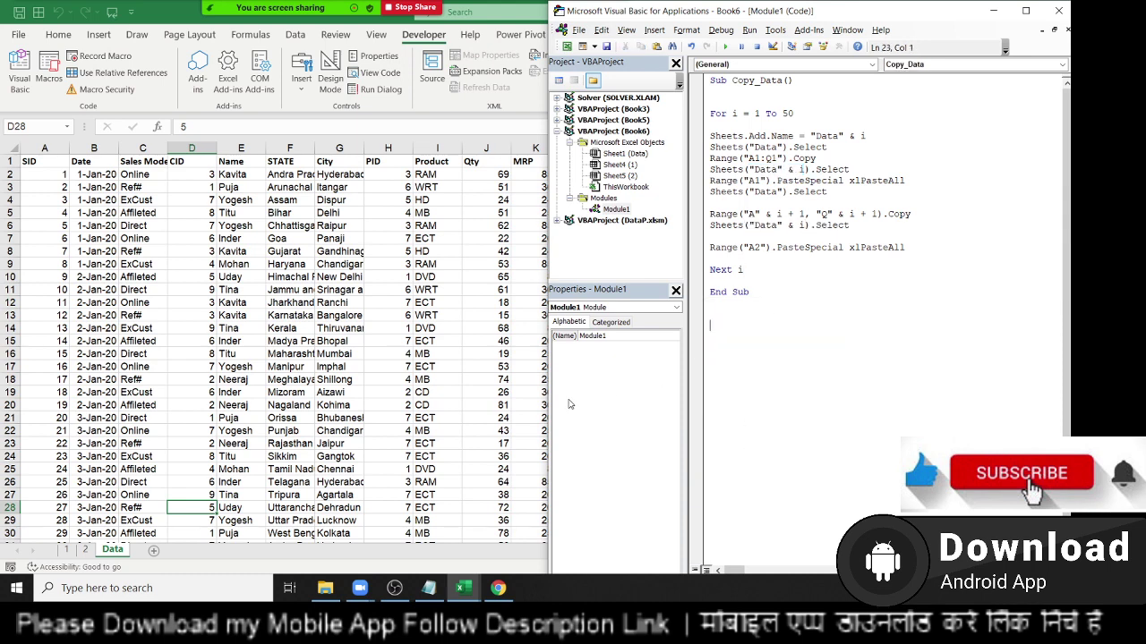
Step: Delete the leftover blank numbered sheets from the workbook
click(72, 552)
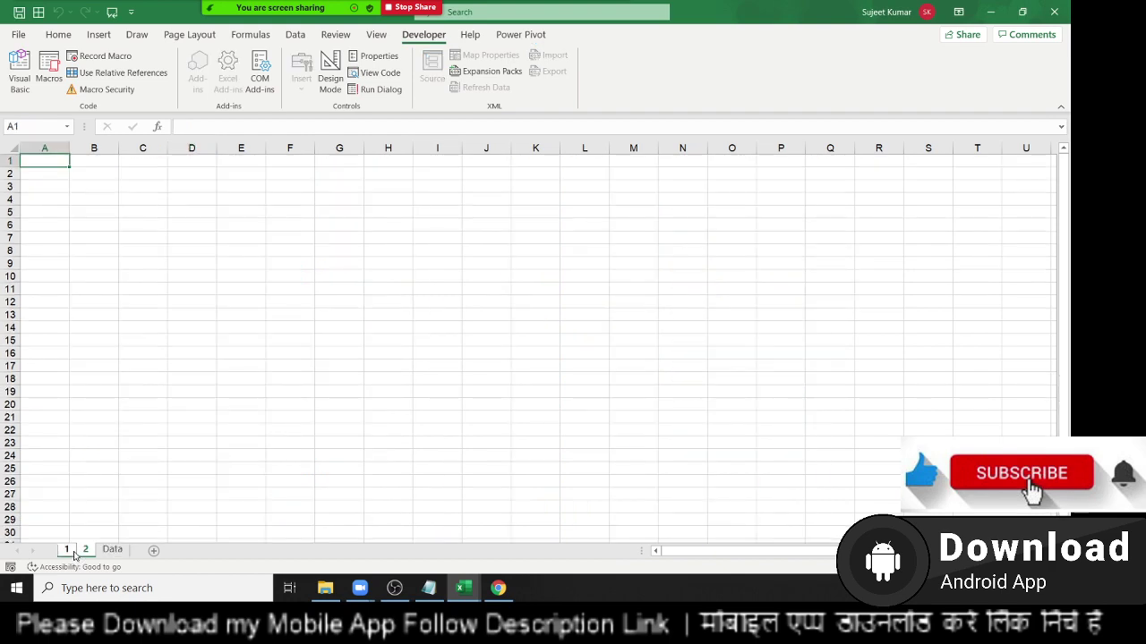
right_click(75, 555)
click(108, 356)
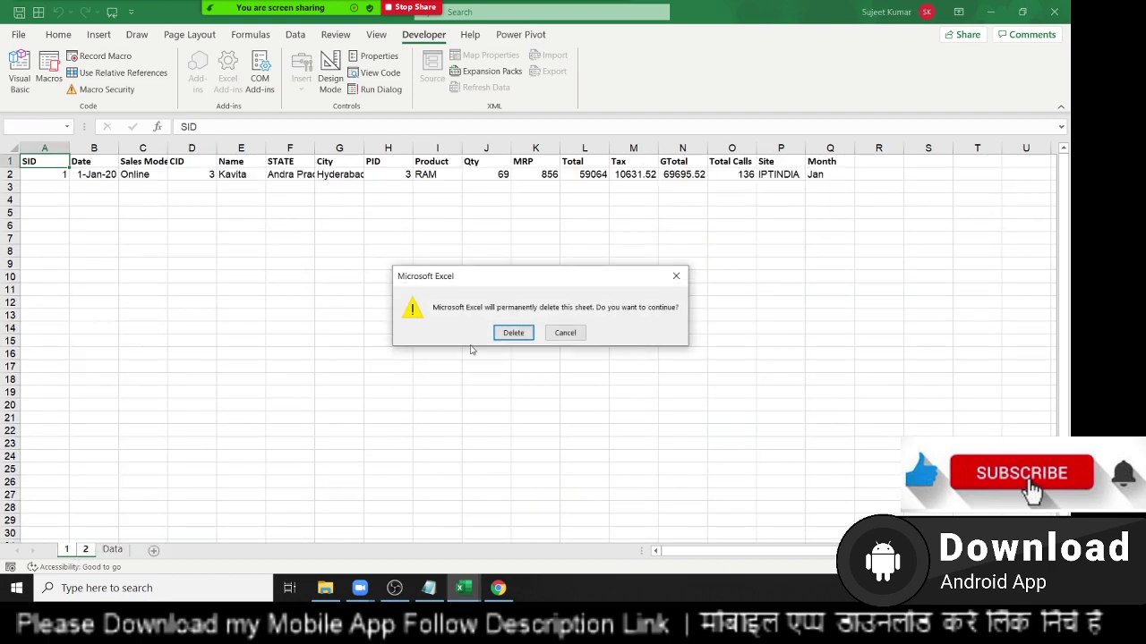
click(513, 332)
click(716, 240)
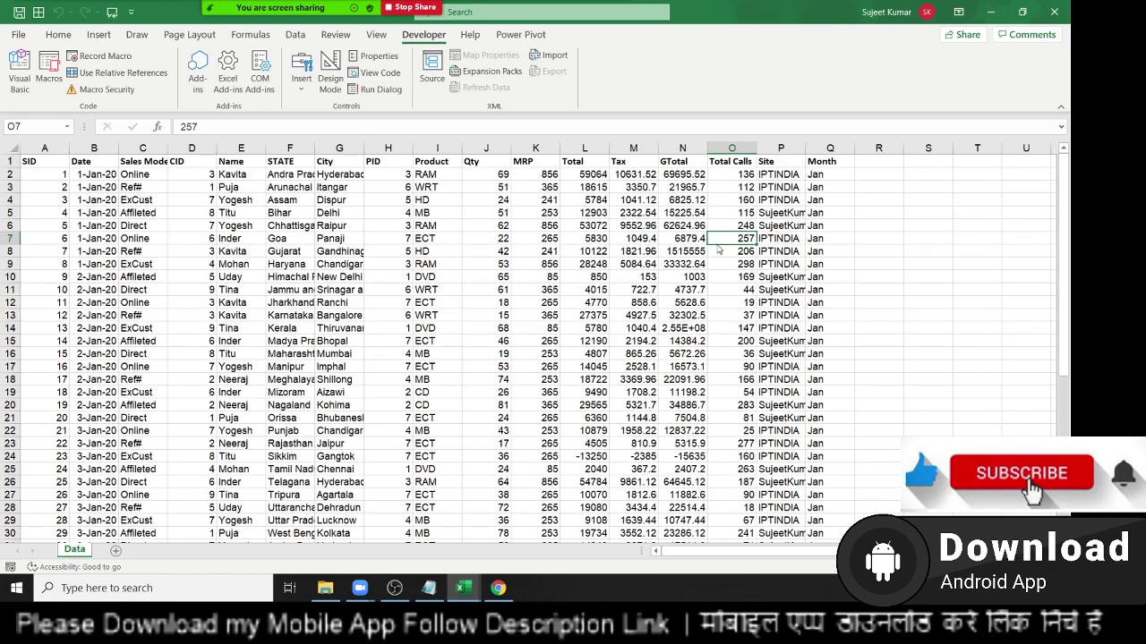
Step: Step through Copy_Data with F8 until Data1 holds the headers and first data row
key(alt+F11)
click(844, 152)
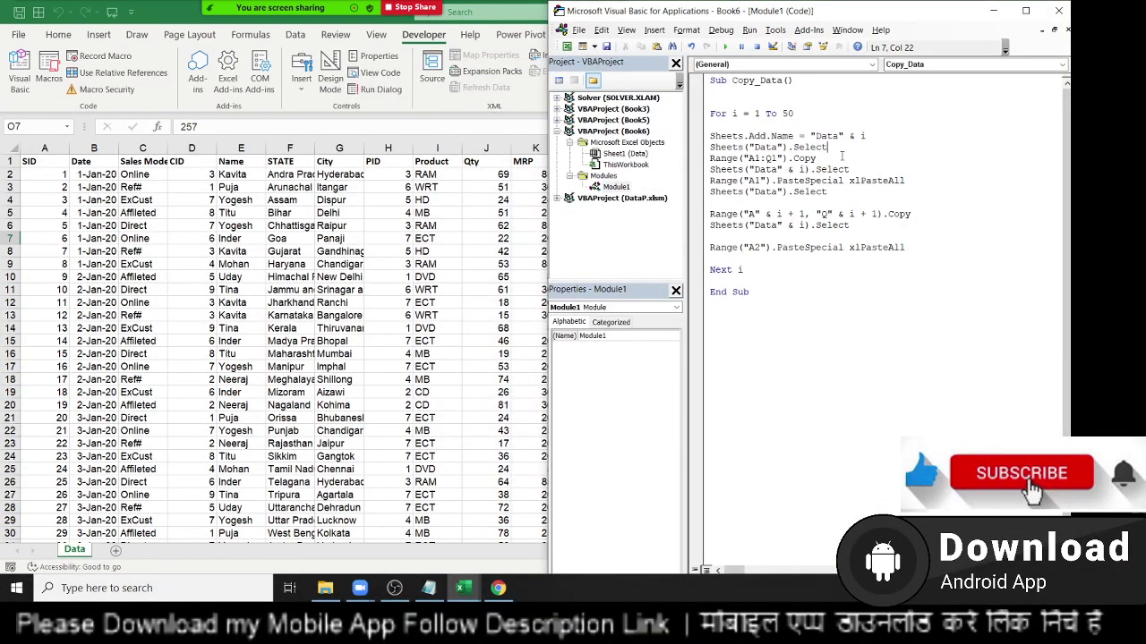
key(F8)
key(F8)
key(F8)
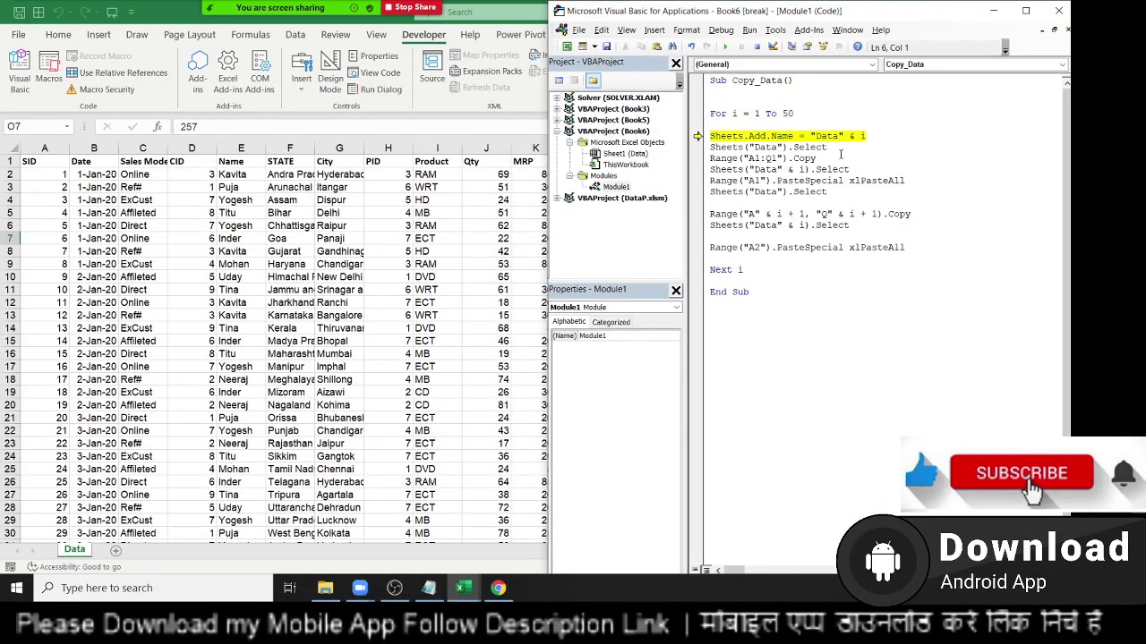
key(F8)
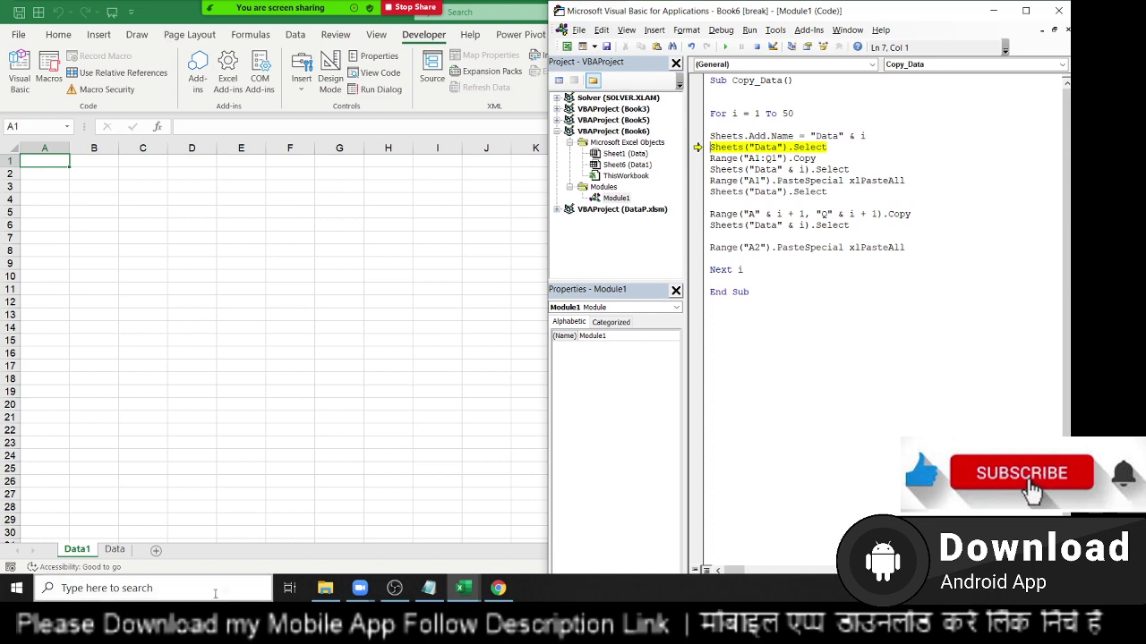
key(F8)
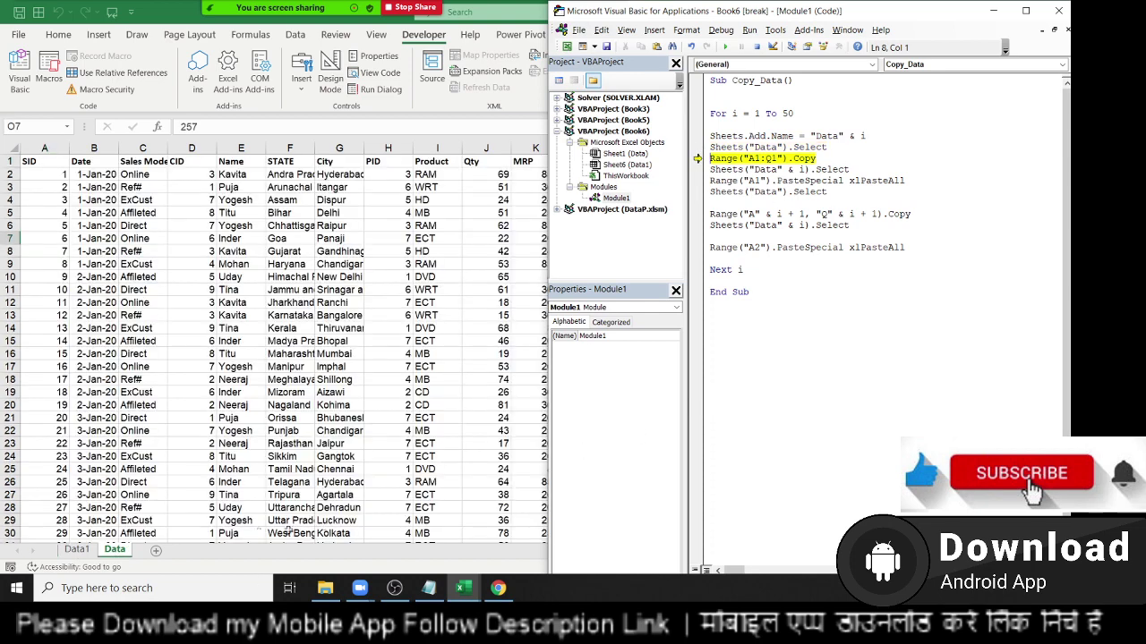
key(F8)
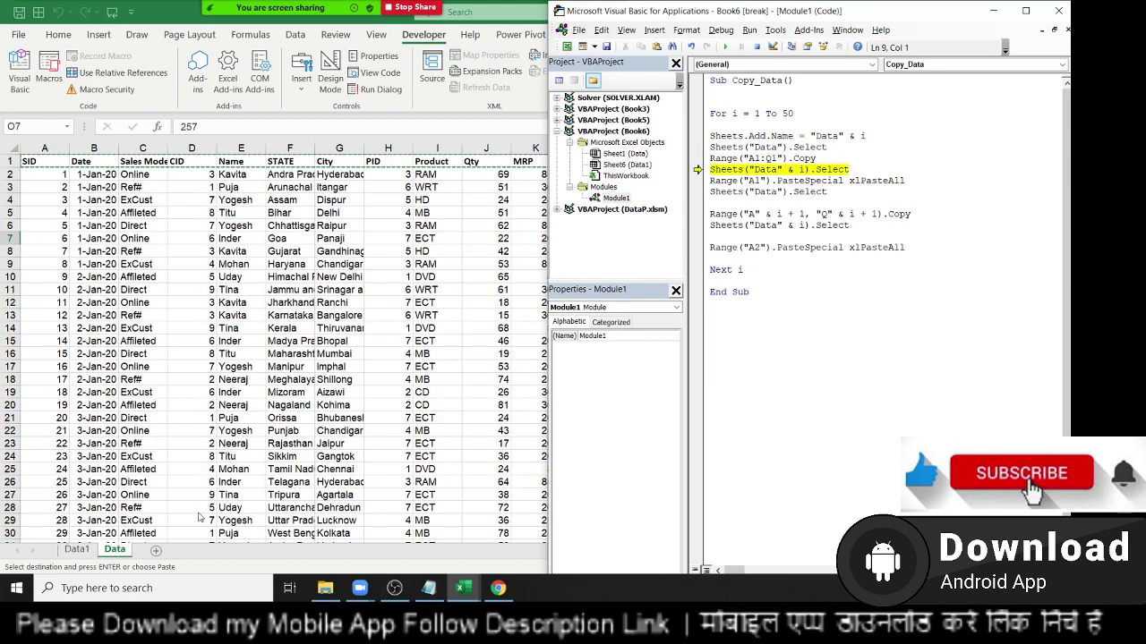
key(F8)
key(F8)
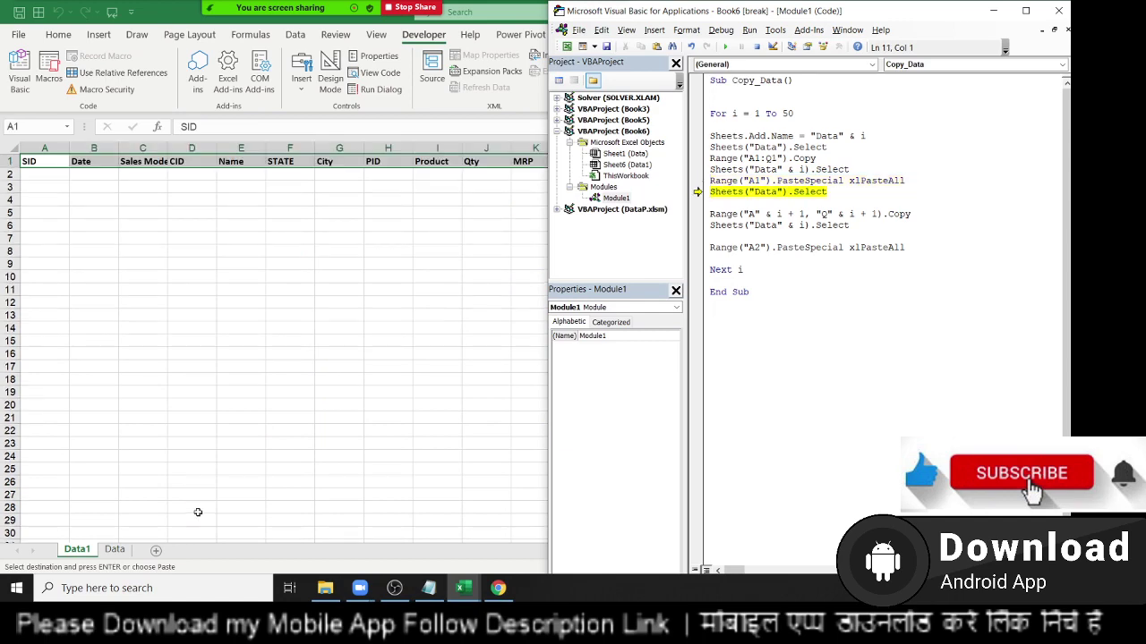
key(F8)
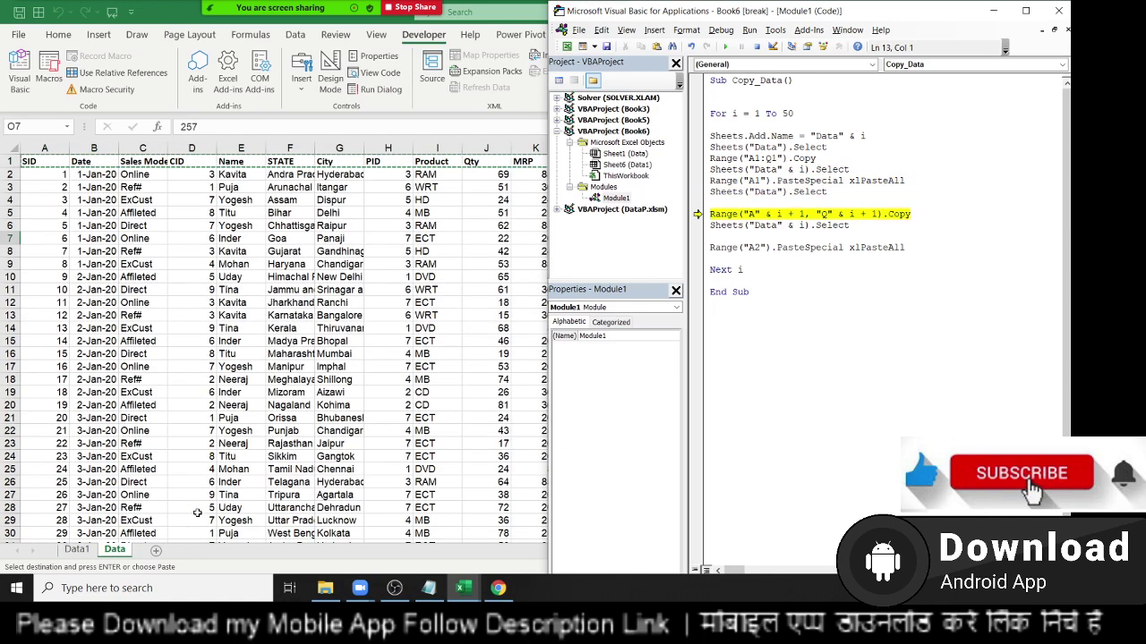
key(F8)
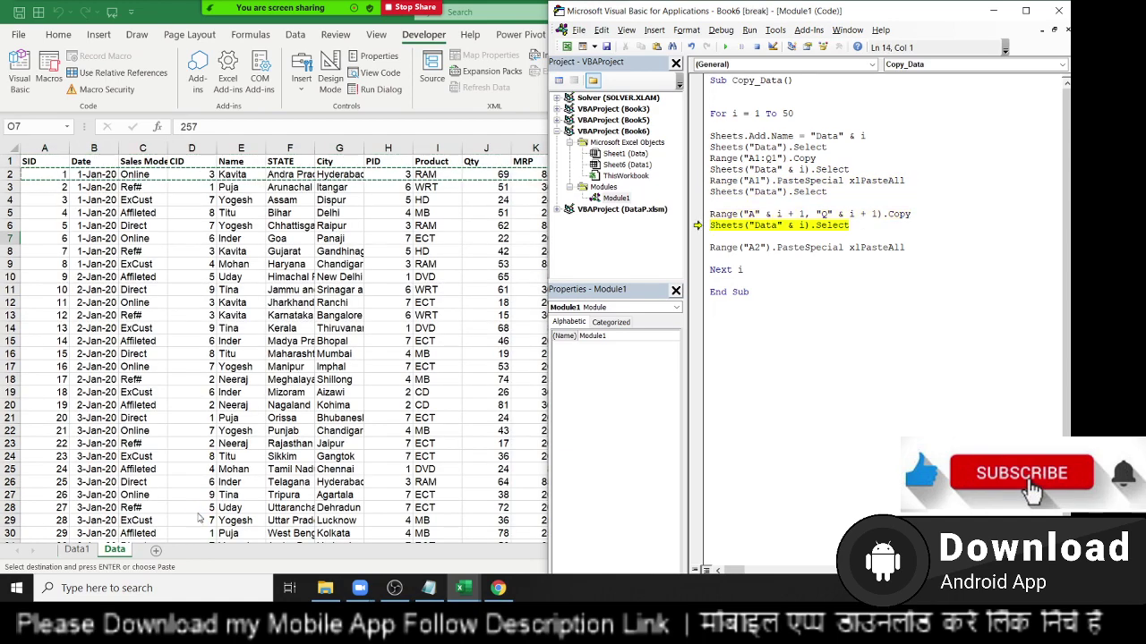
key(F8)
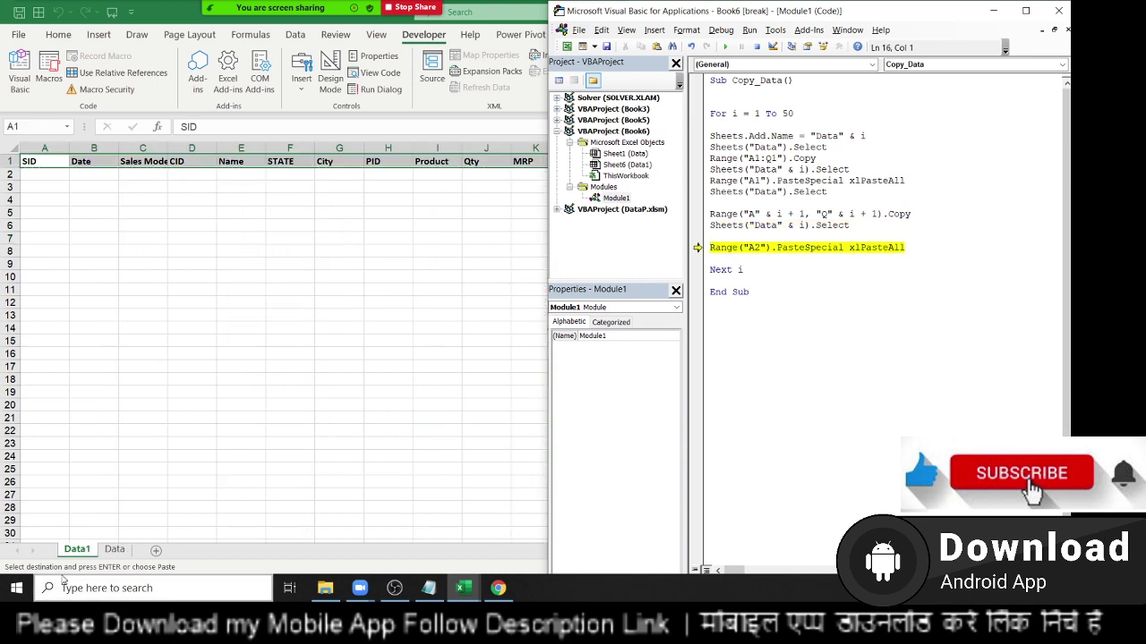
key(F8)
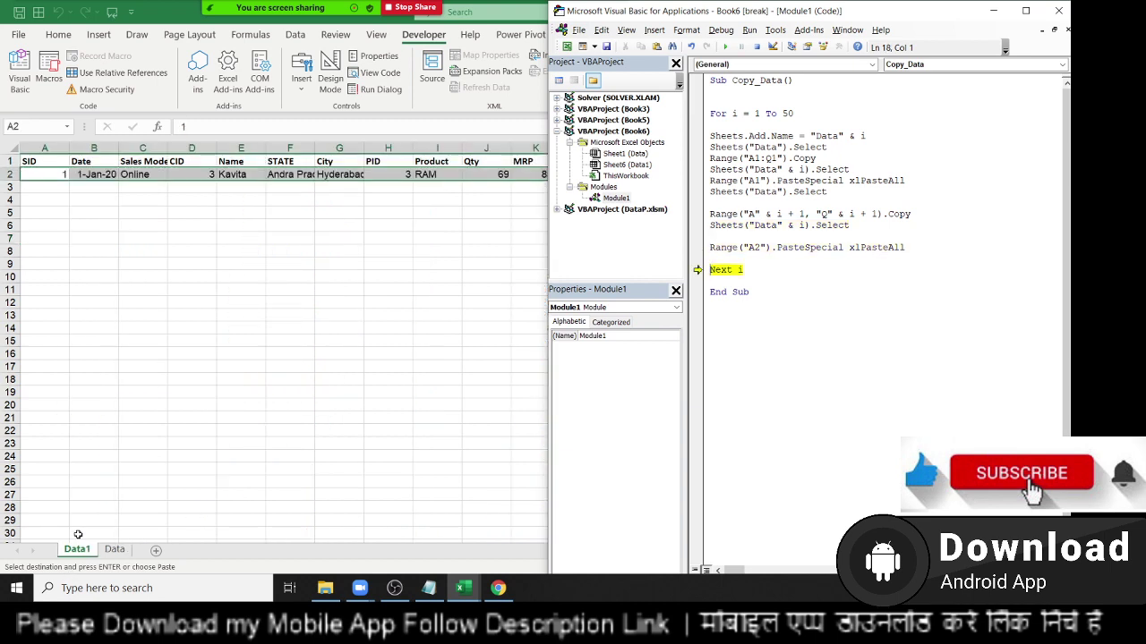
Step: Step into the loop's second pass, which adds the Data2 sheet
key(F8)
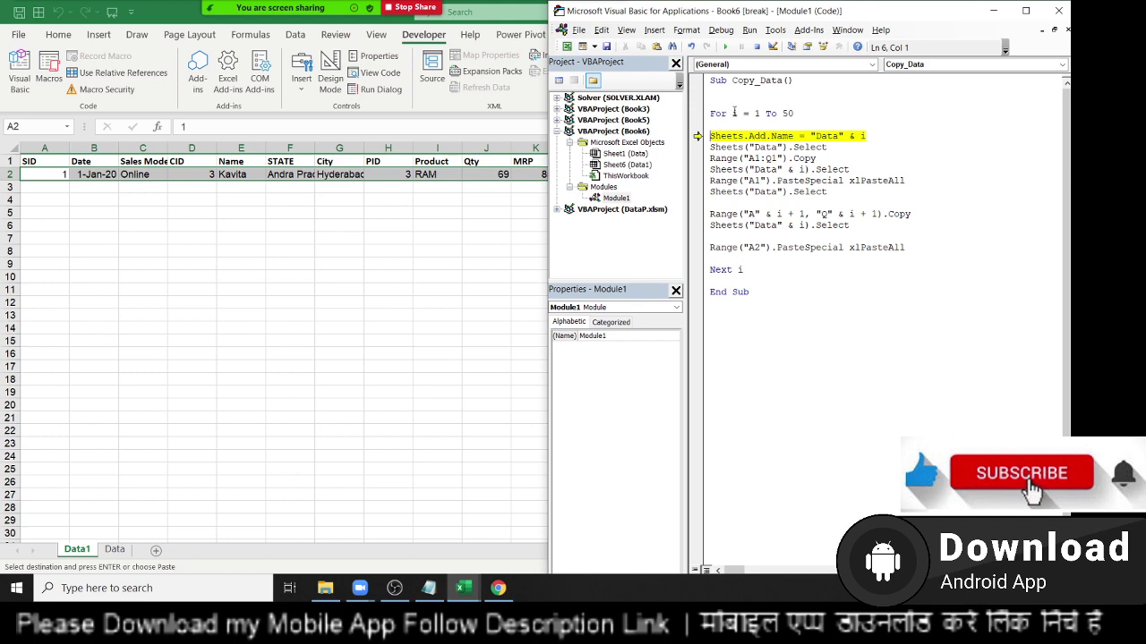
mouse_move(734, 113)
key(F8)
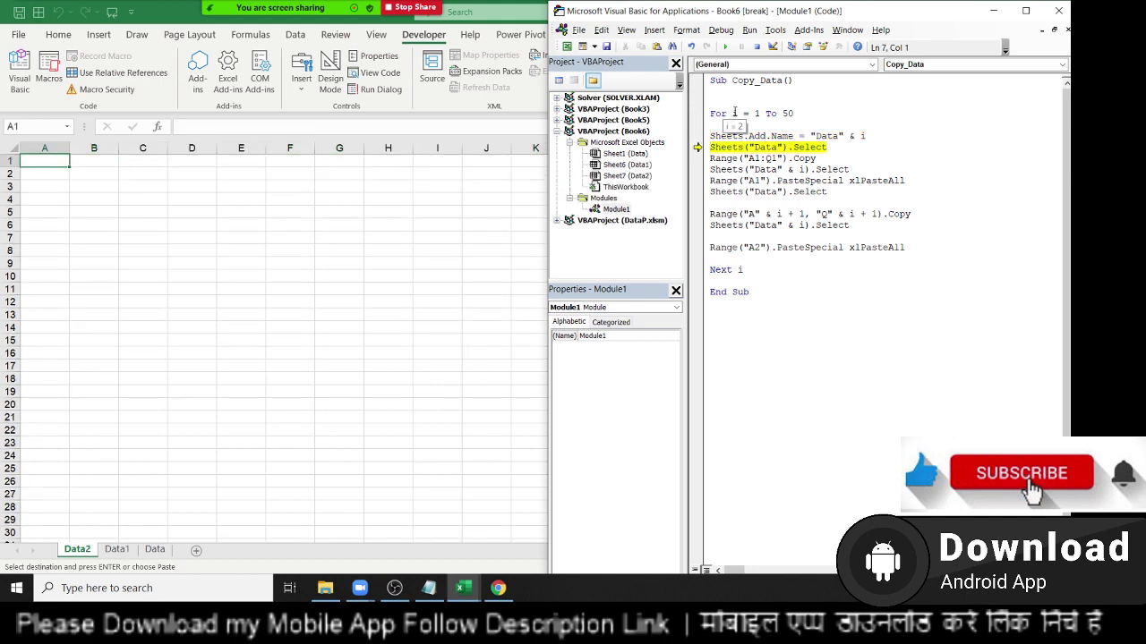
Step: Keep stepping until Data2 has headers and the second row, and Data3 is started
key(F8)
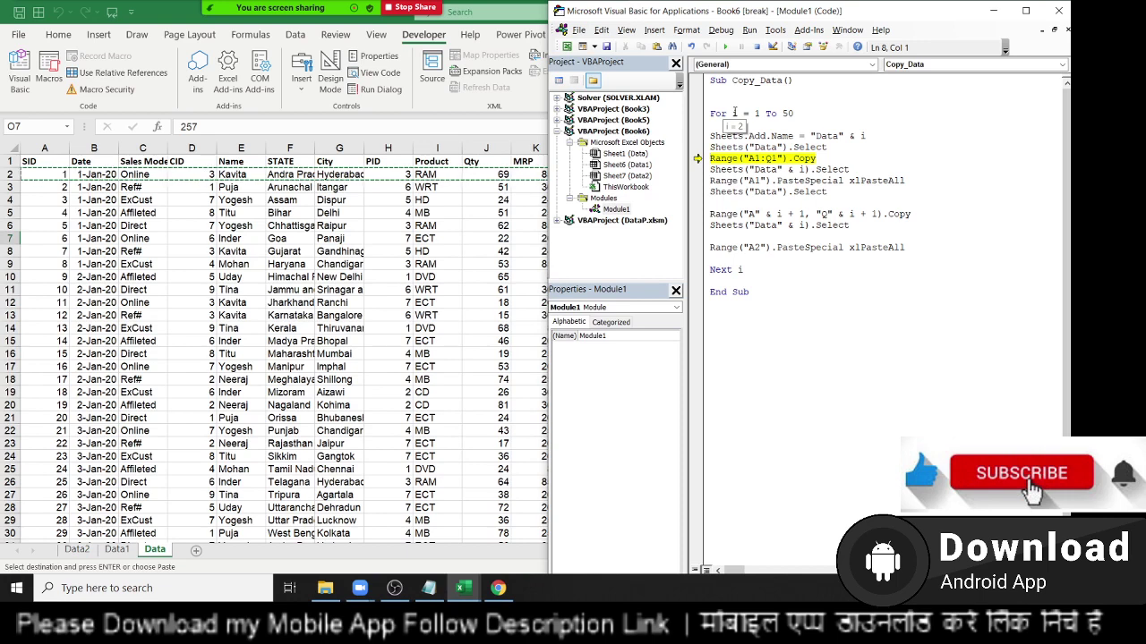
key(F8)
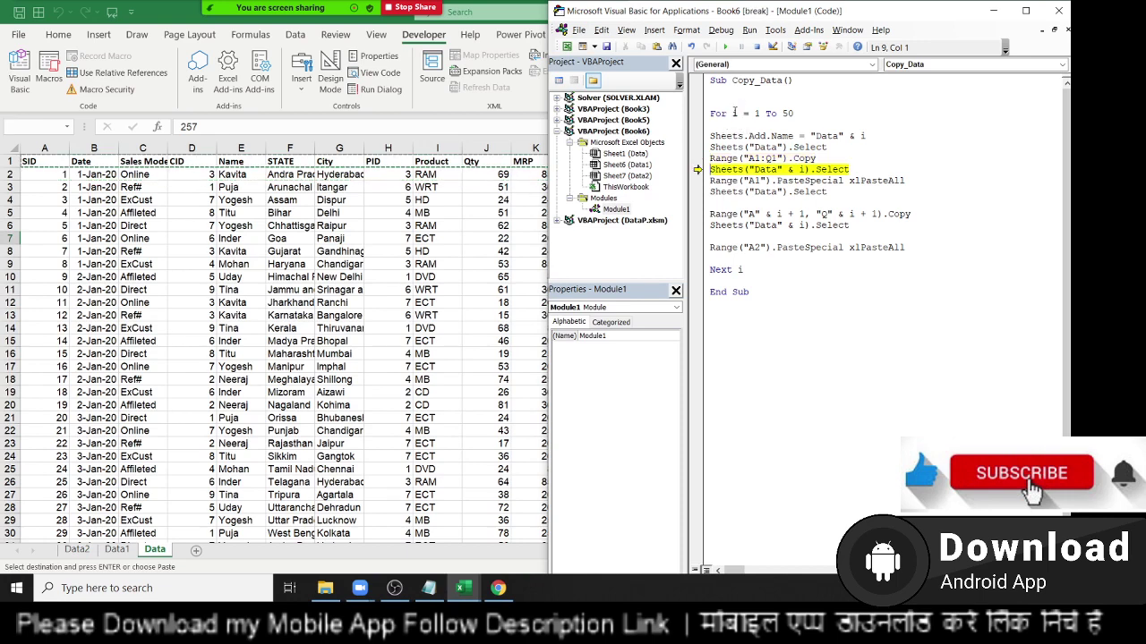
key(F8)
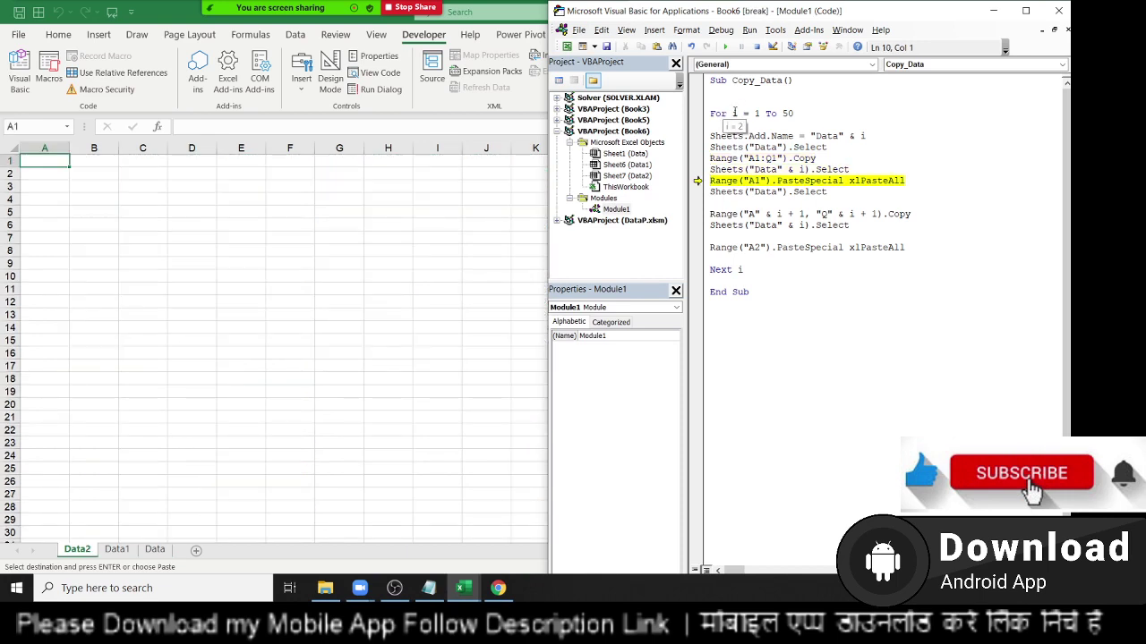
key(F8)
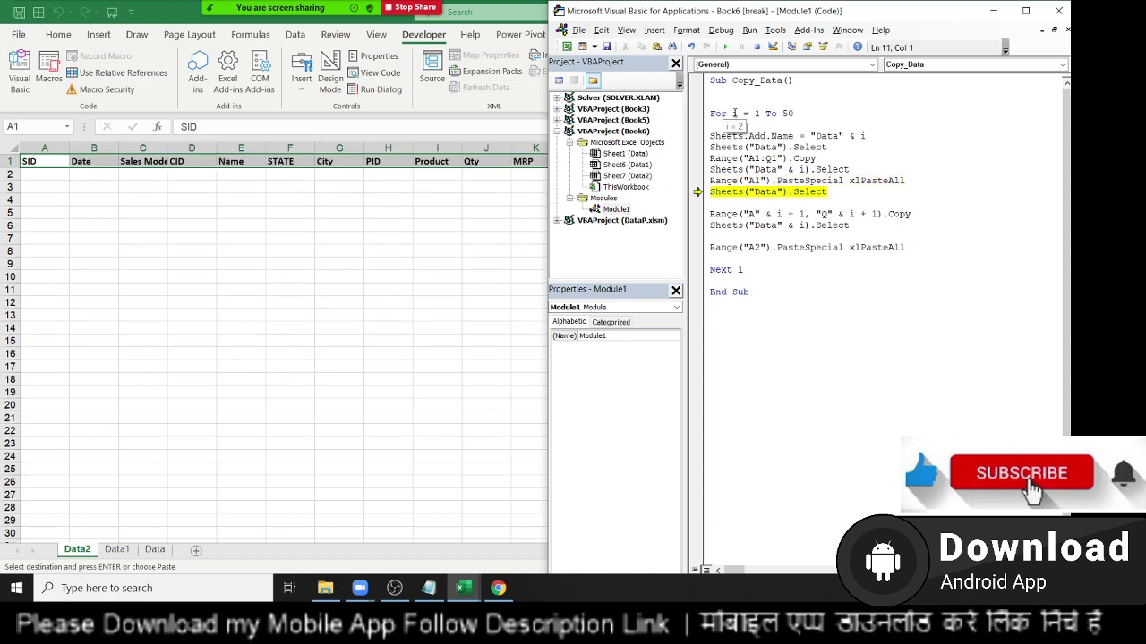
key(F8)
key(F8)
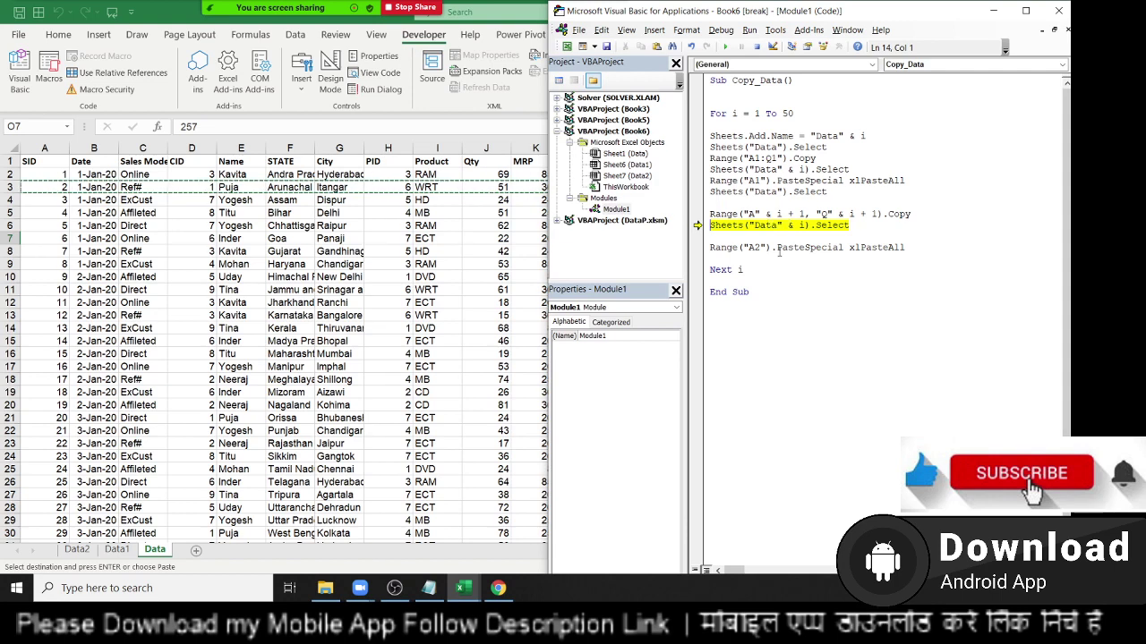
key(F8)
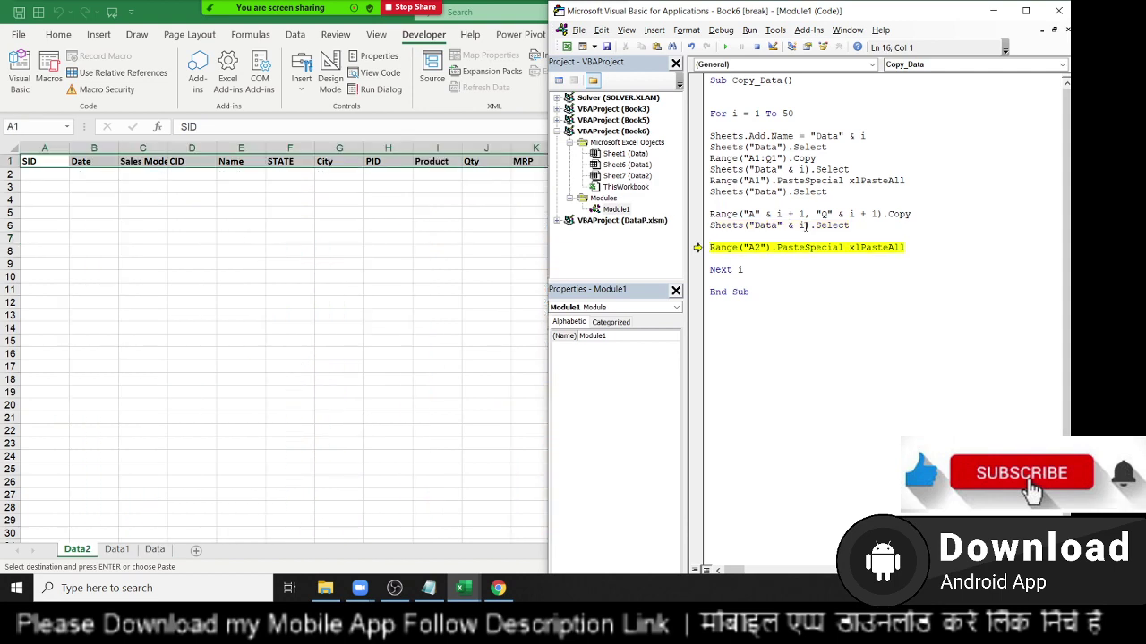
key(F8)
key(F8)
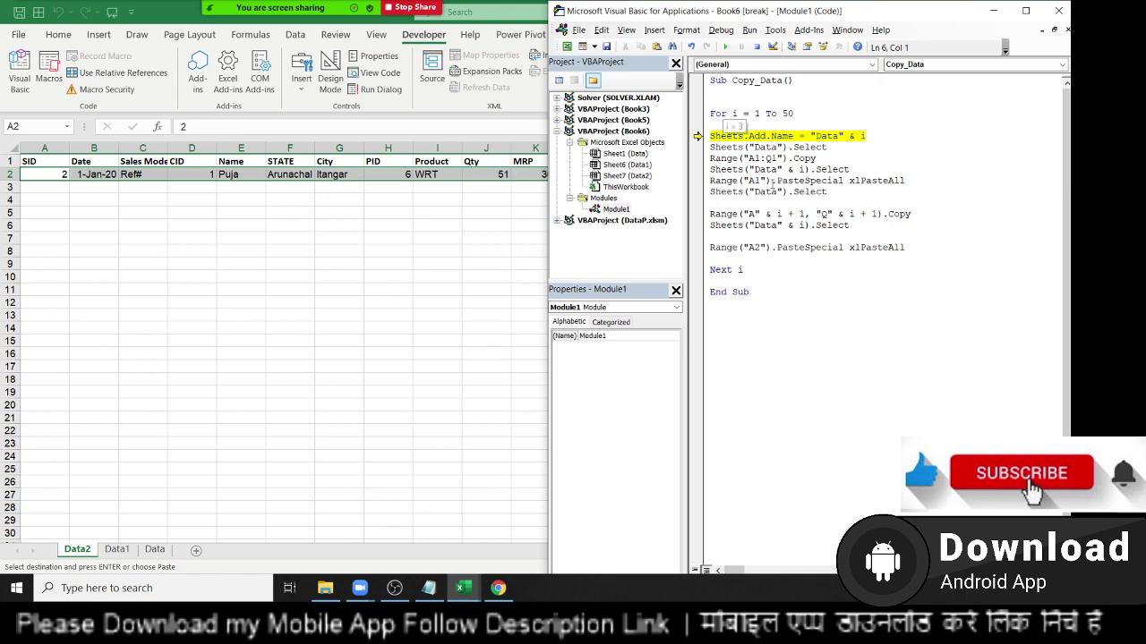
key(F8)
key(F8)
key(F8)
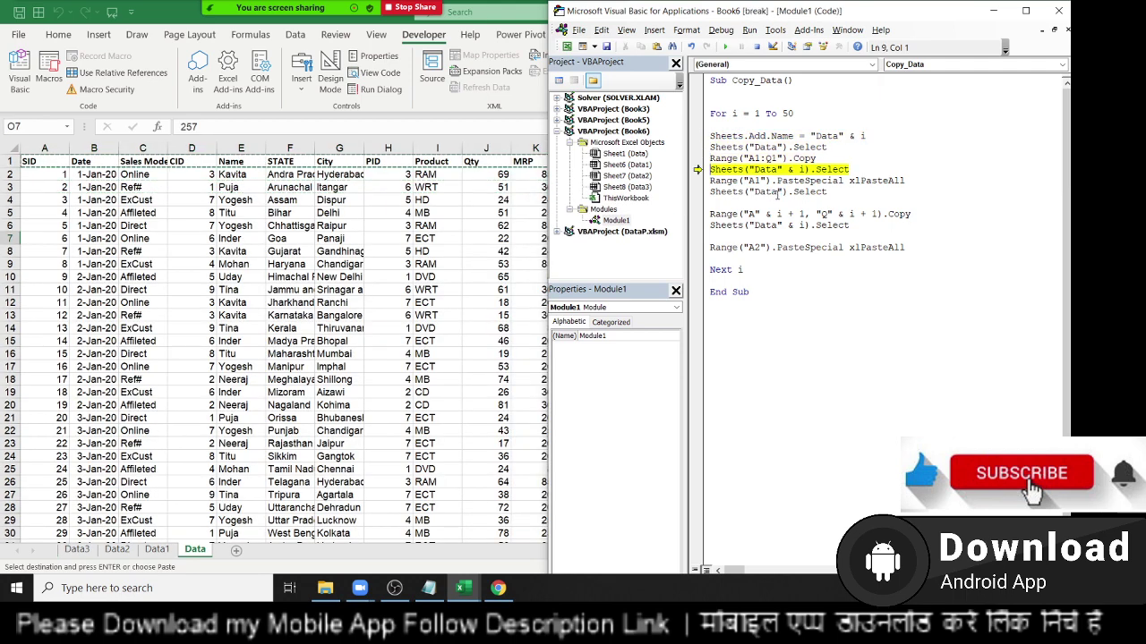
key(F8)
key(F8)
key(F8)
key(F8)
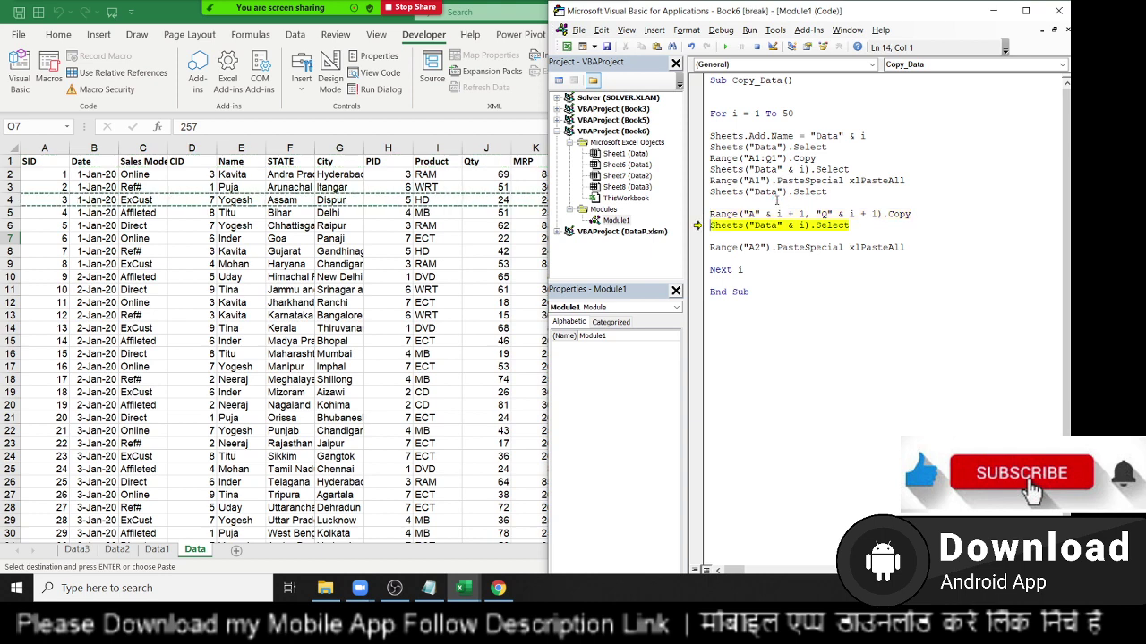
key(F8)
key(F8)
key(F8)
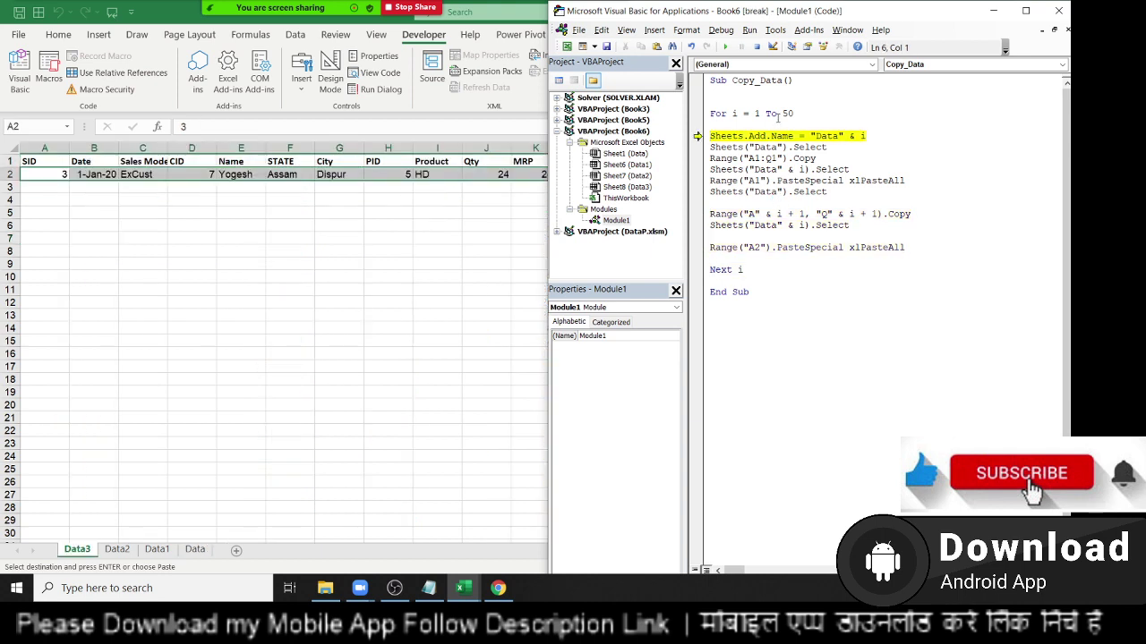
Step: Reset the paused run and delete the grouped test sheets Data1–Data3
click(757, 47)
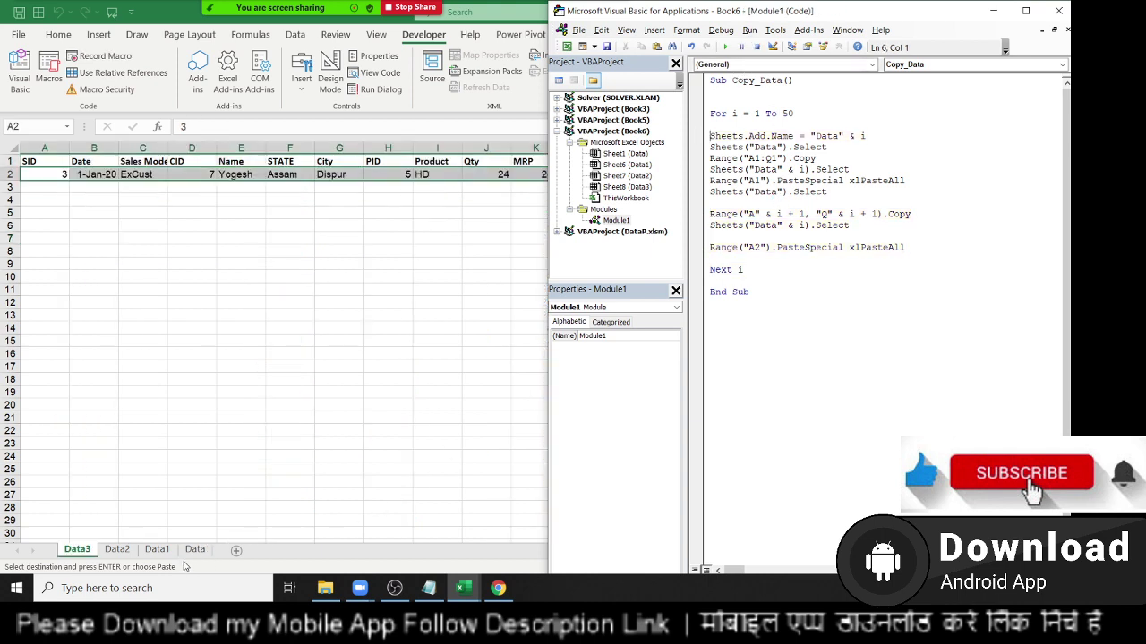
click(157, 549)
shift+click(77, 549)
right_click(79, 549)
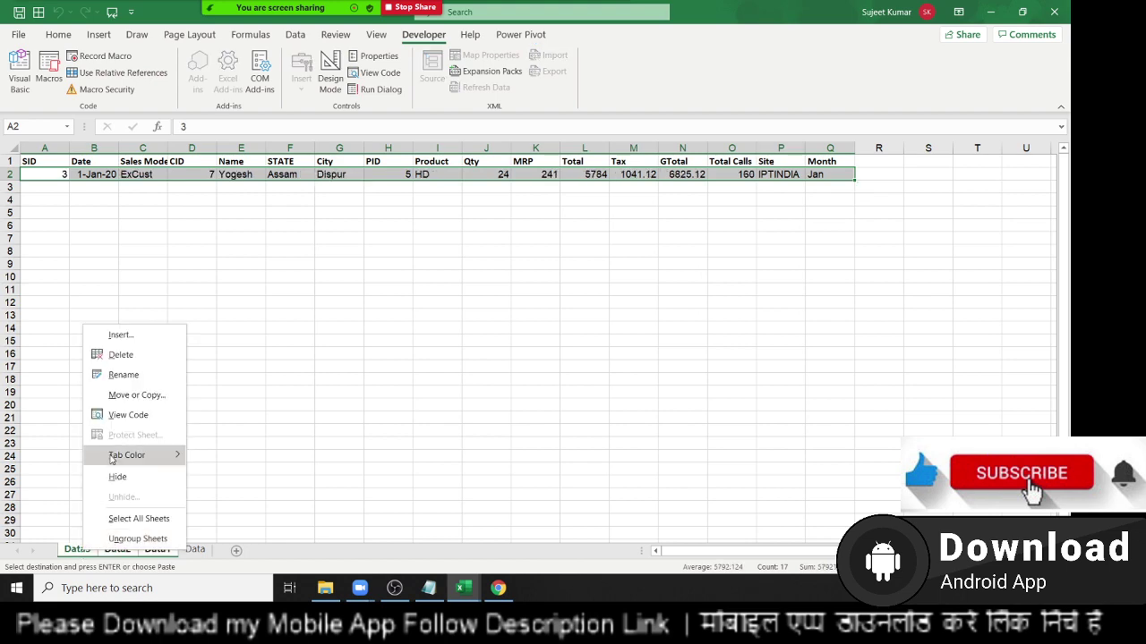
click(124, 356)
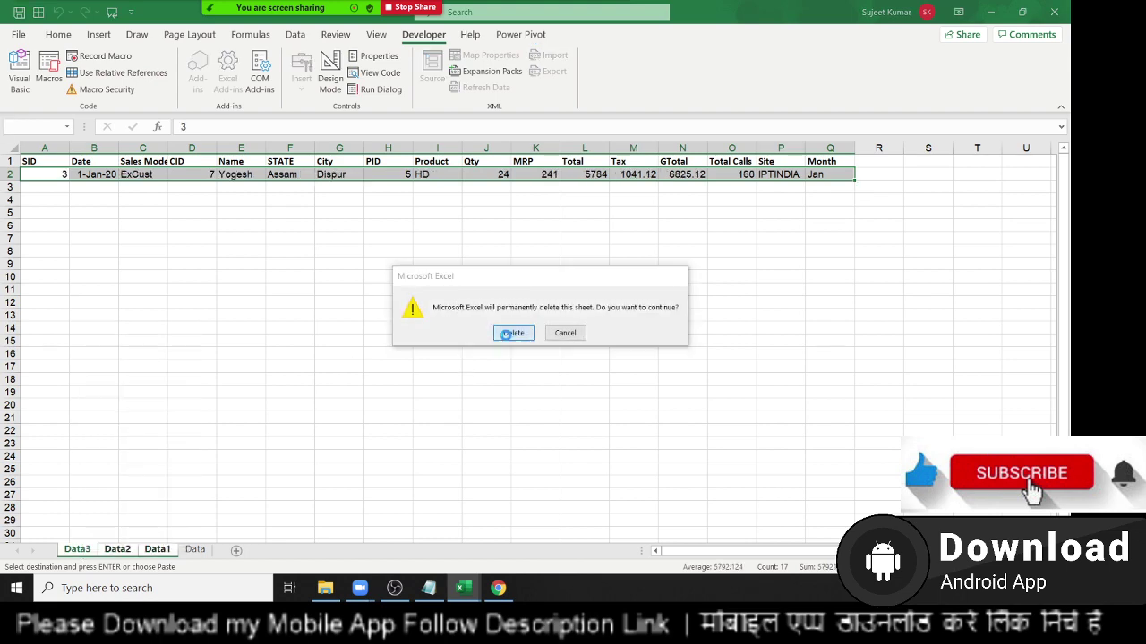
click(507, 334)
Step: Back in the code, add blank lines after Next i
key(alt+F11)
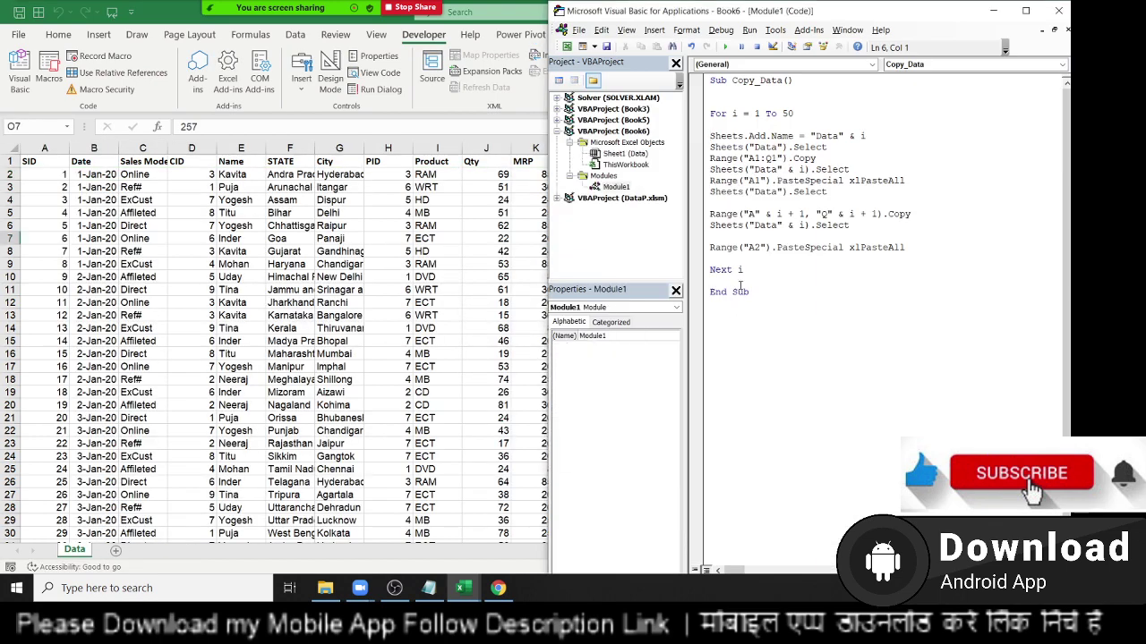
click(740, 285)
key(Return)
key(Return)
Step: Add MsgBox "Work is done" after Next i, then return to the Data sheet
text(msgb)
text(ox ")
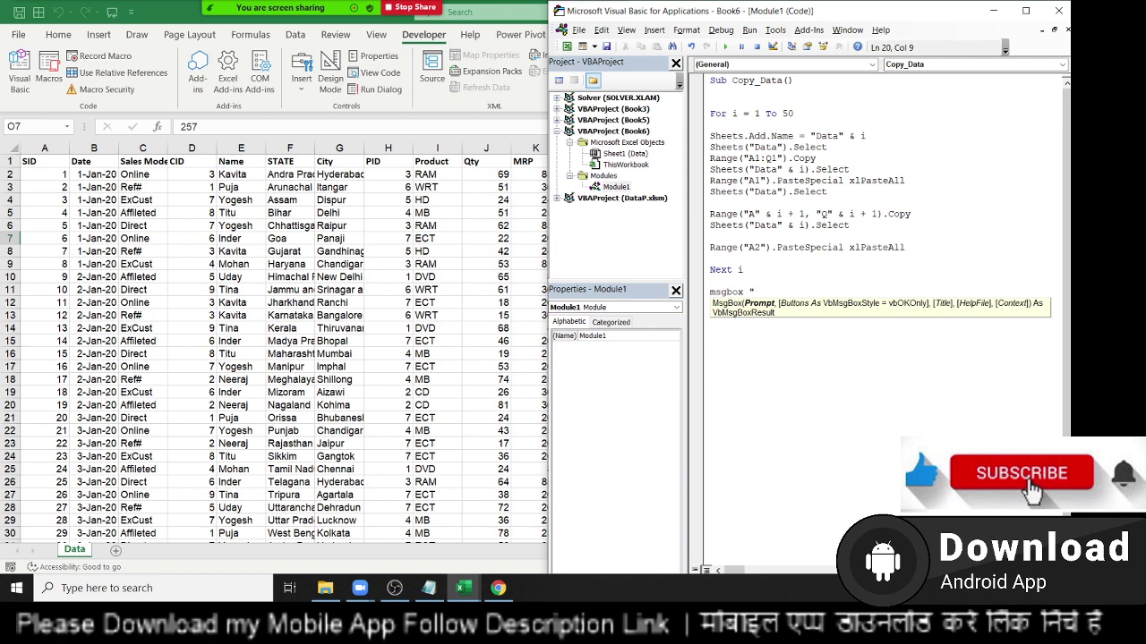
text(Work )
text(is don)
text(e)
click(751, 353)
drag(742, 272, 711, 192)
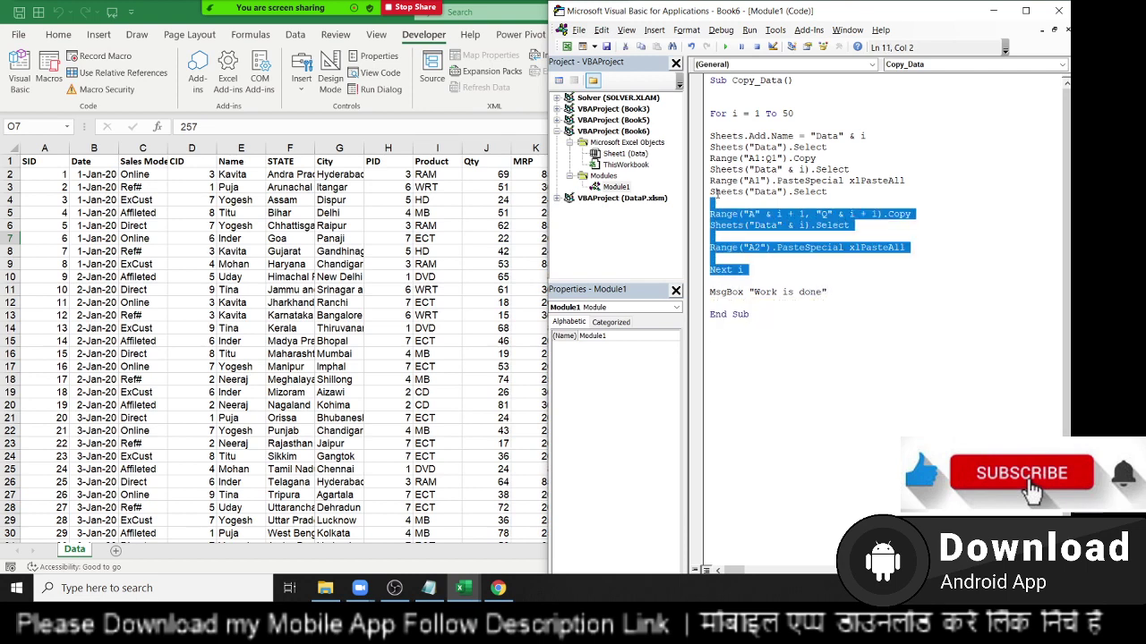
double_click(727, 293)
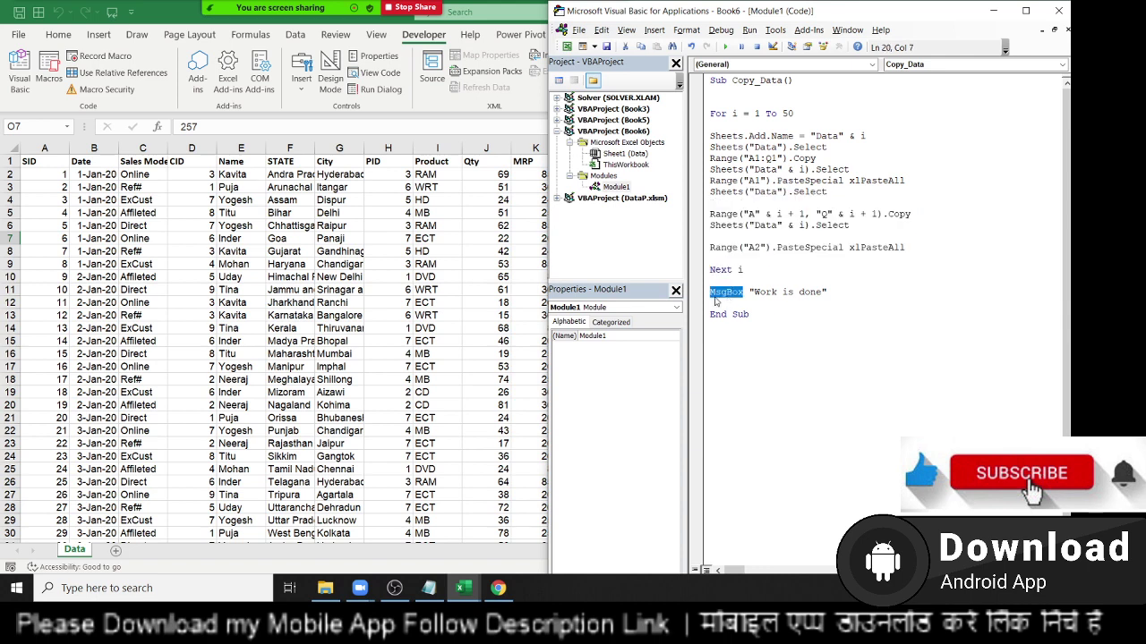
key(alt+F11)
click(164, 289)
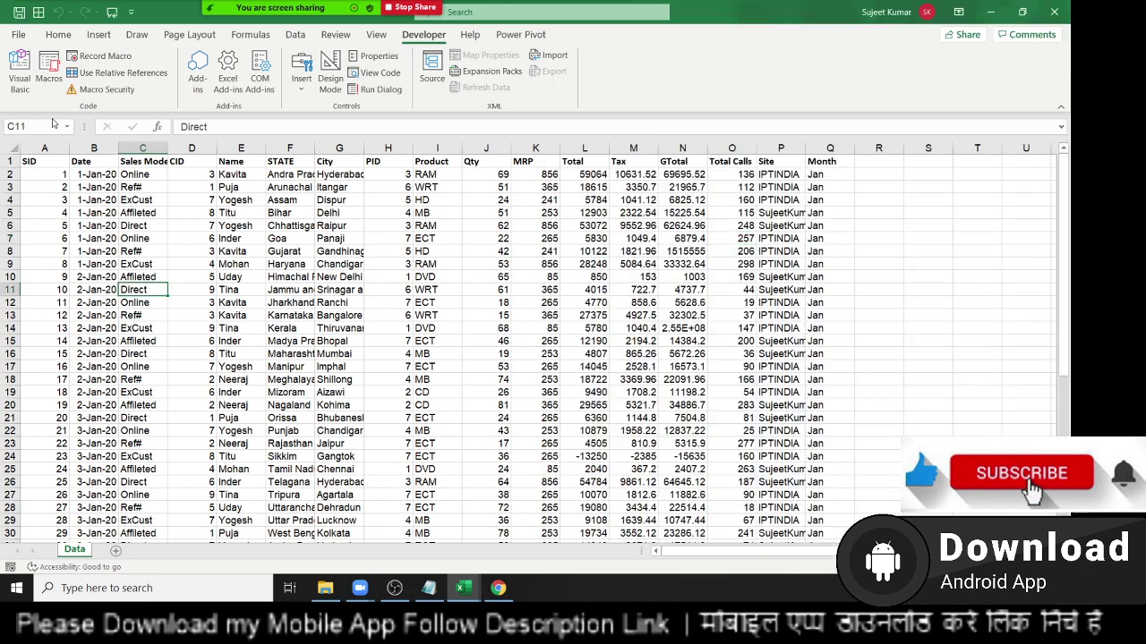
Step: Run Copy_Data from the Macros list and dismiss the "Work is done" message
click(49, 71)
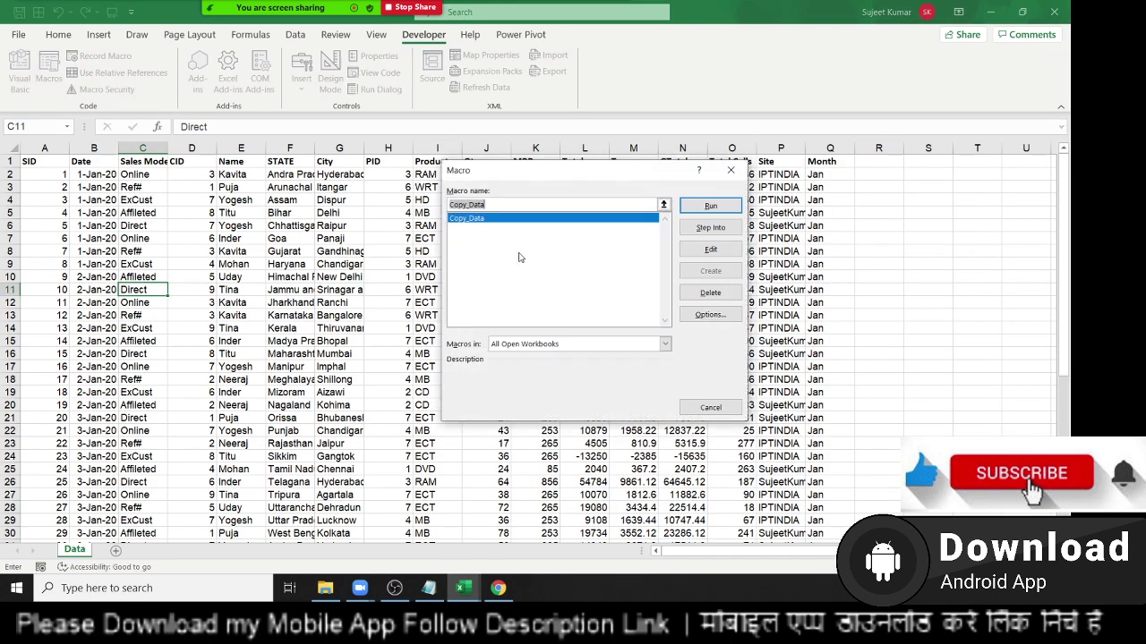
click(721, 206)
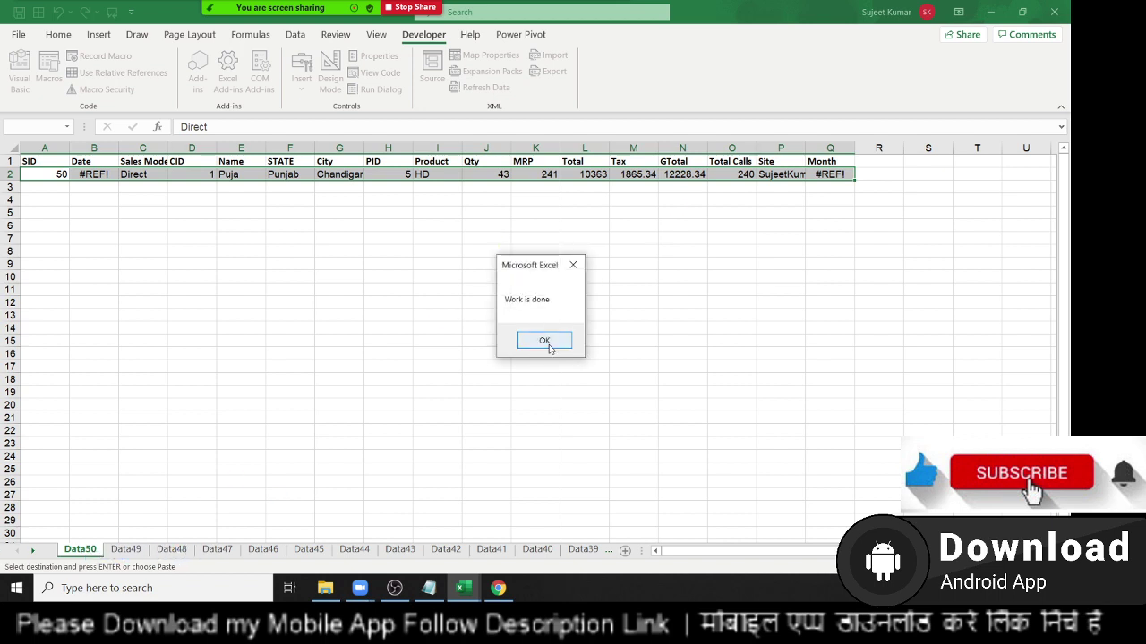
click(550, 340)
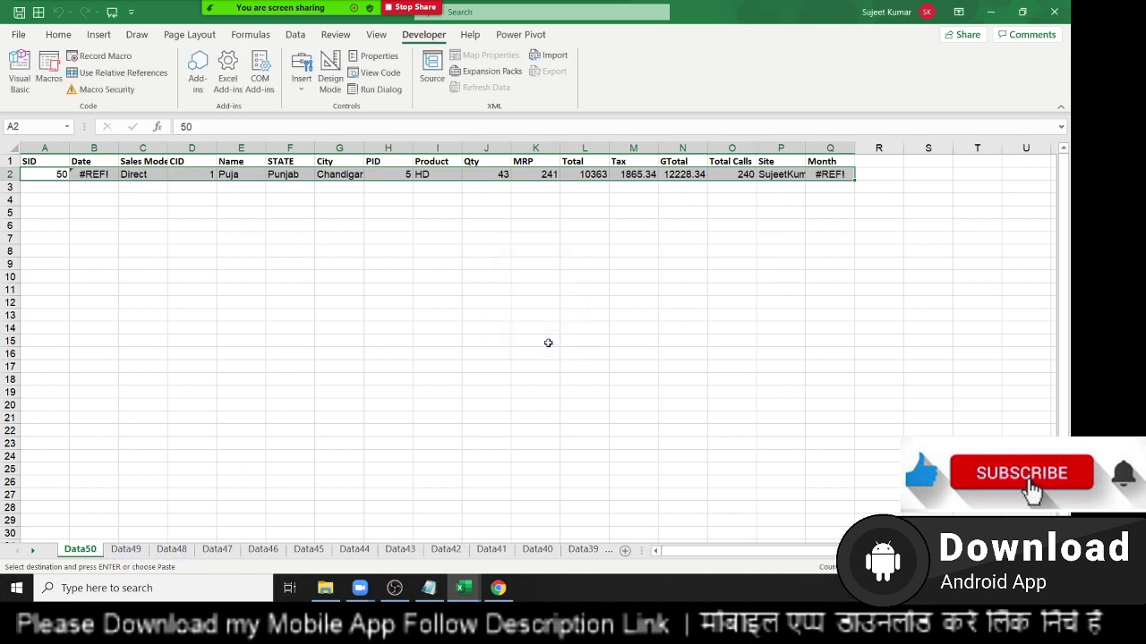
Step: Check the rows copied into the generated sheets from Data46 down to Data30
click(262, 549)
click(353, 549)
click(449, 552)
click(492, 551)
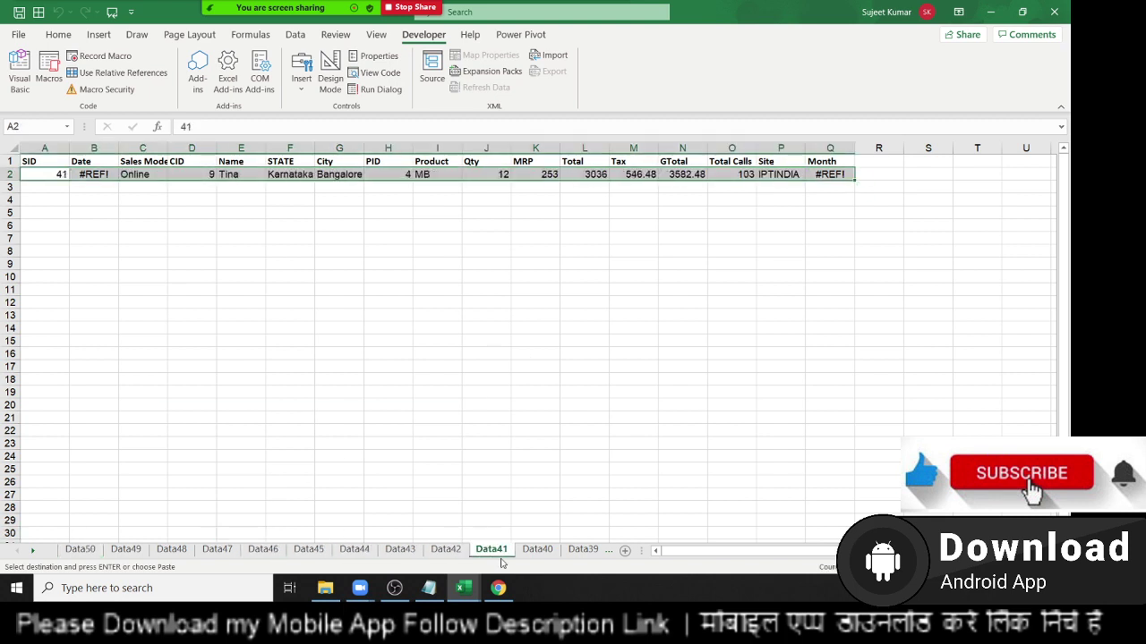
click(552, 556)
click(583, 551)
click(586, 551)
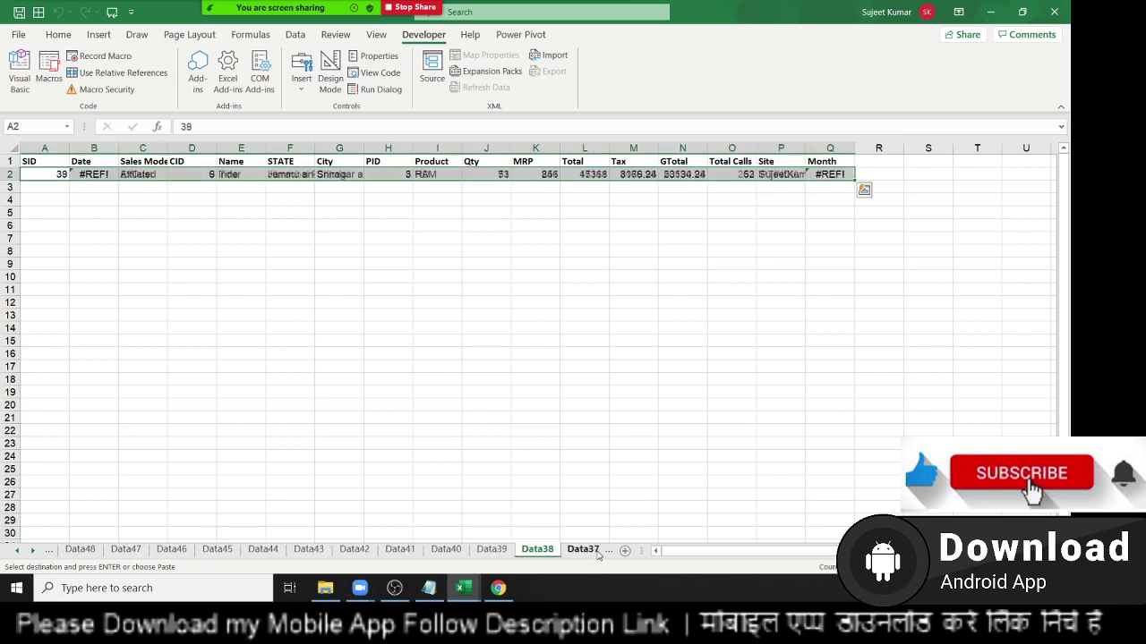
click(591, 552)
click(595, 553)
click(598, 553)
click(598, 553)
click(598, 553)
click(598, 553)
click(598, 553)
click(598, 553)
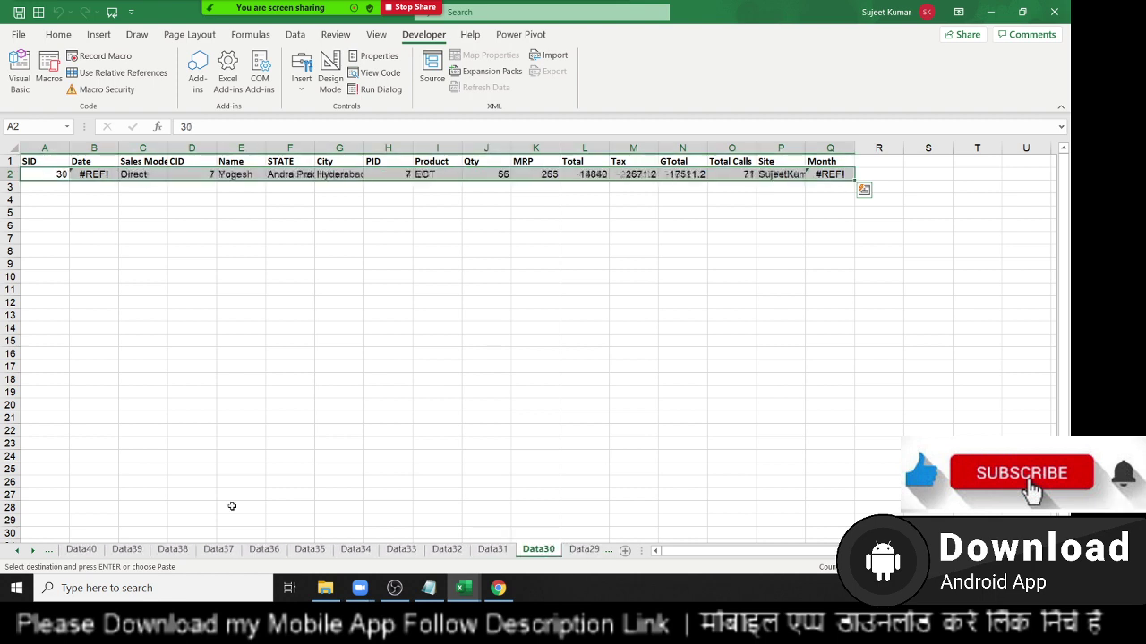
click(31, 552)
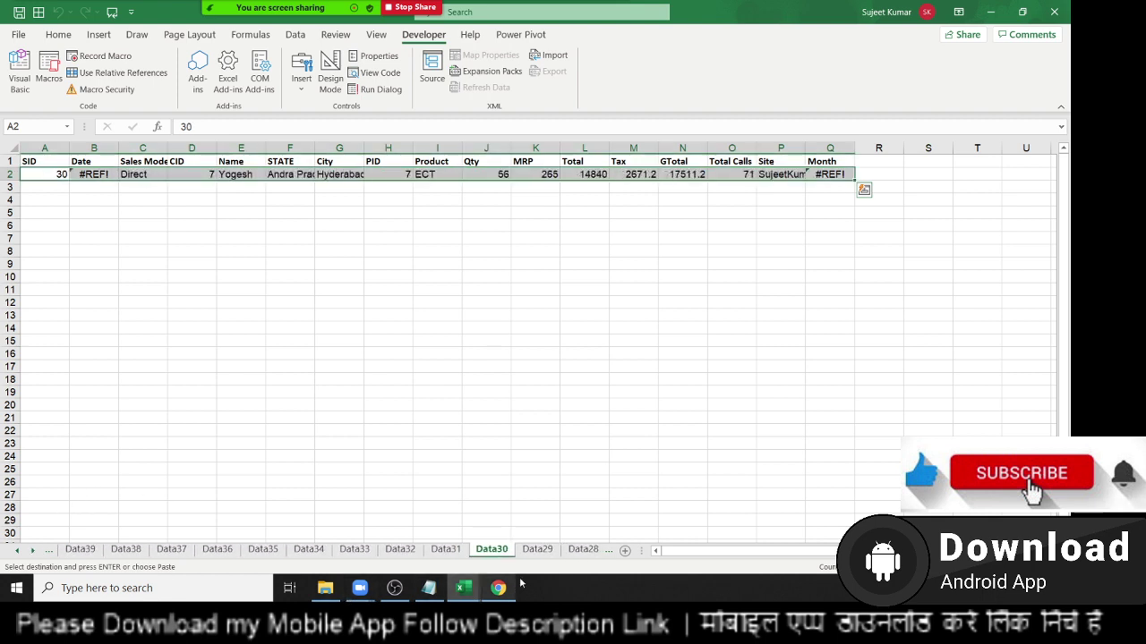
Step: Scroll the sheet tabs back to the start and return to the original Data sheet
click(36, 551)
click(36, 550)
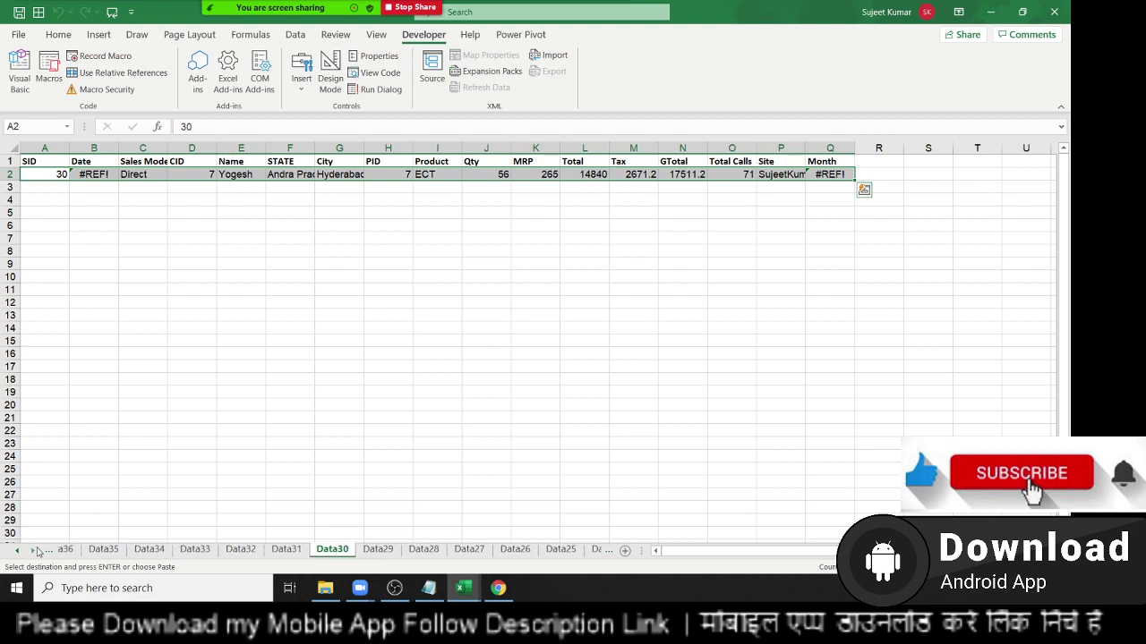
click(37, 551)
click(37, 552)
click(37, 552)
click(37, 551)
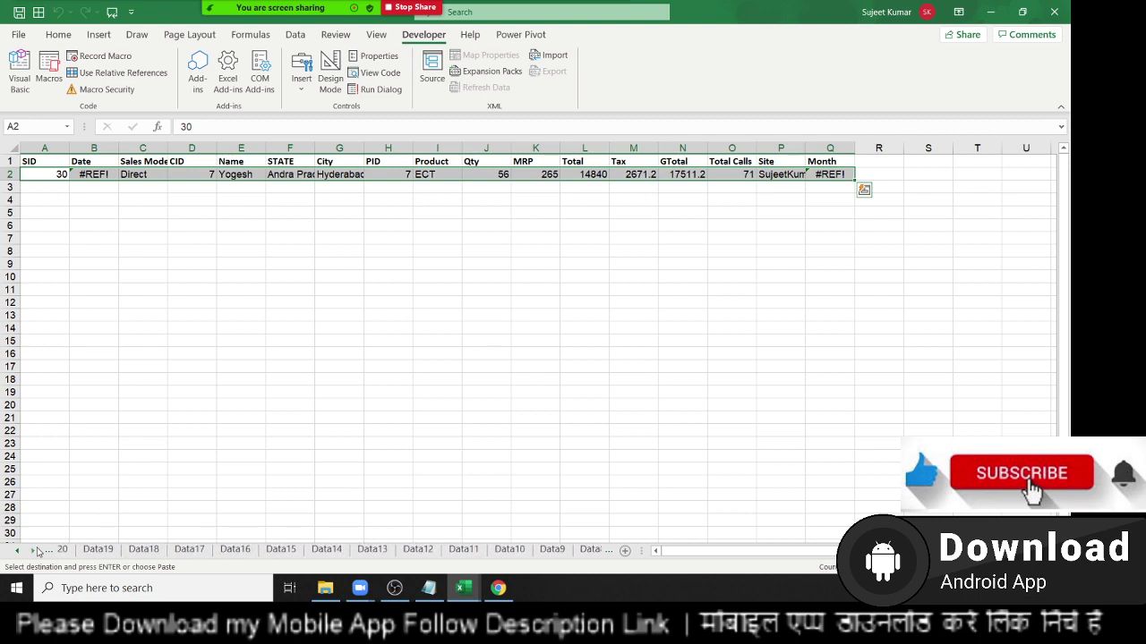
click(38, 552)
click(39, 552)
click(39, 551)
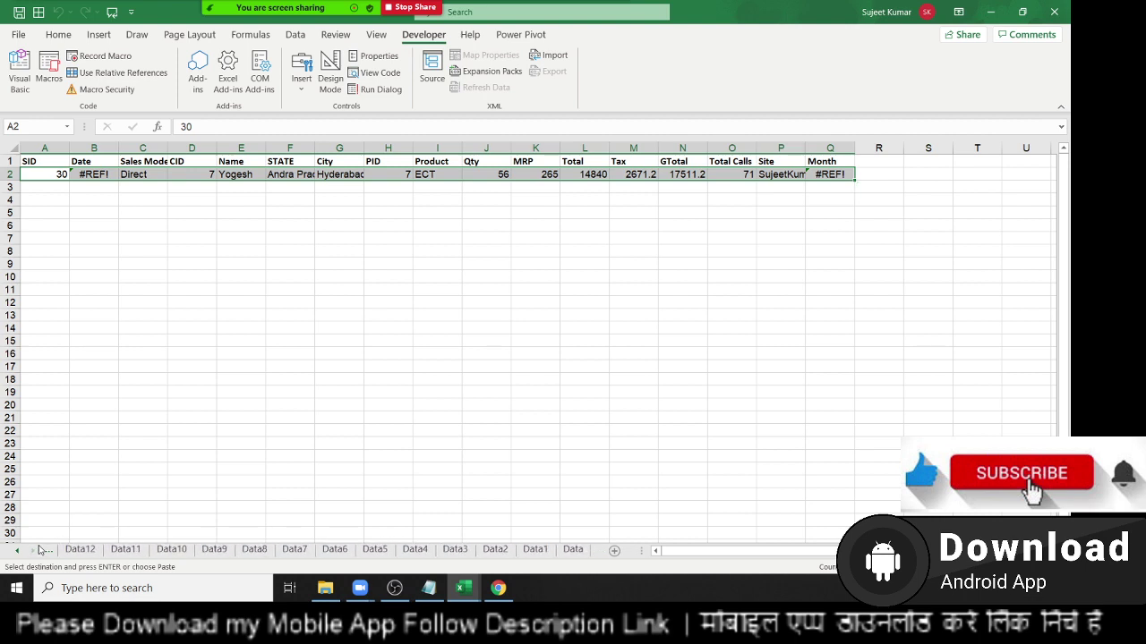
click(573, 550)
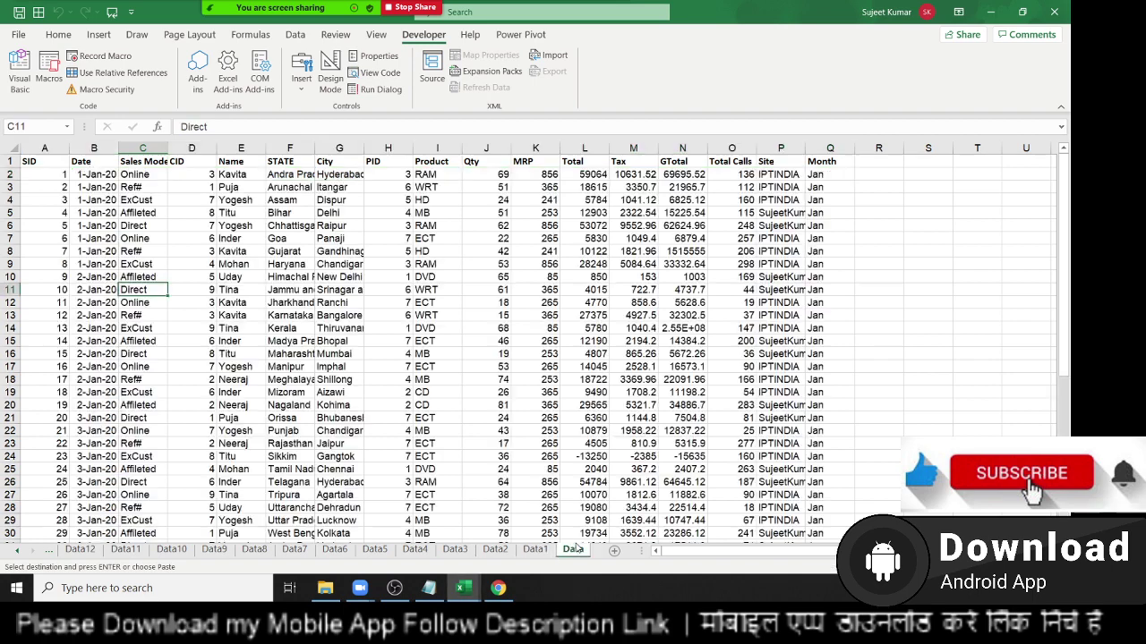
Step: Enter =B17+1 in cell B28 of the Data sheet, then reopen the macro code
key(alt+F11)
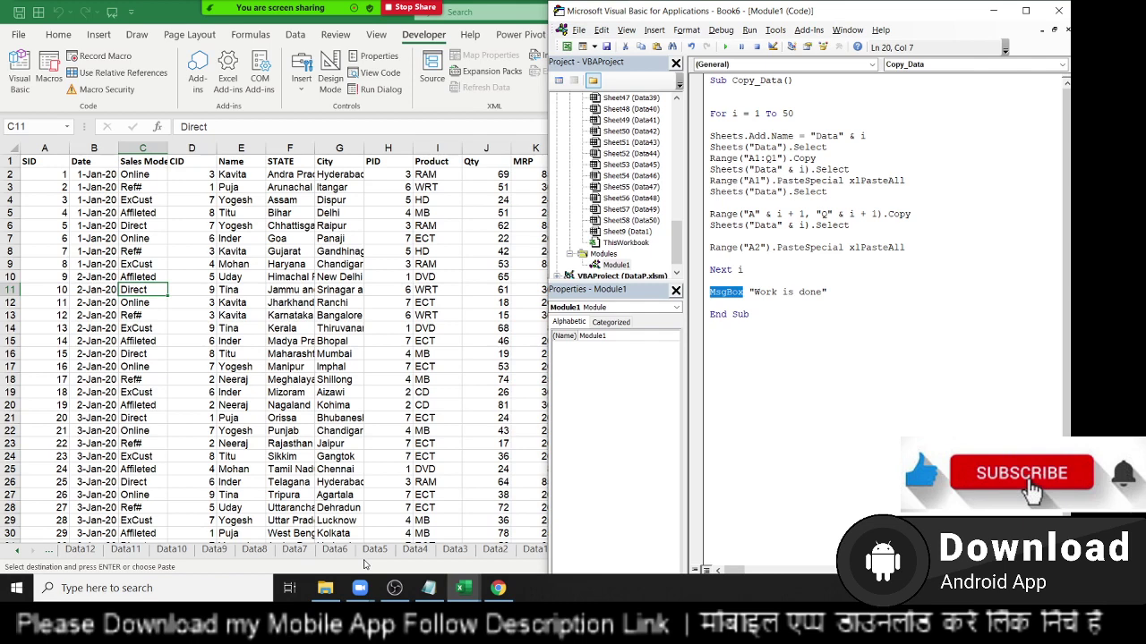
click(94, 238)
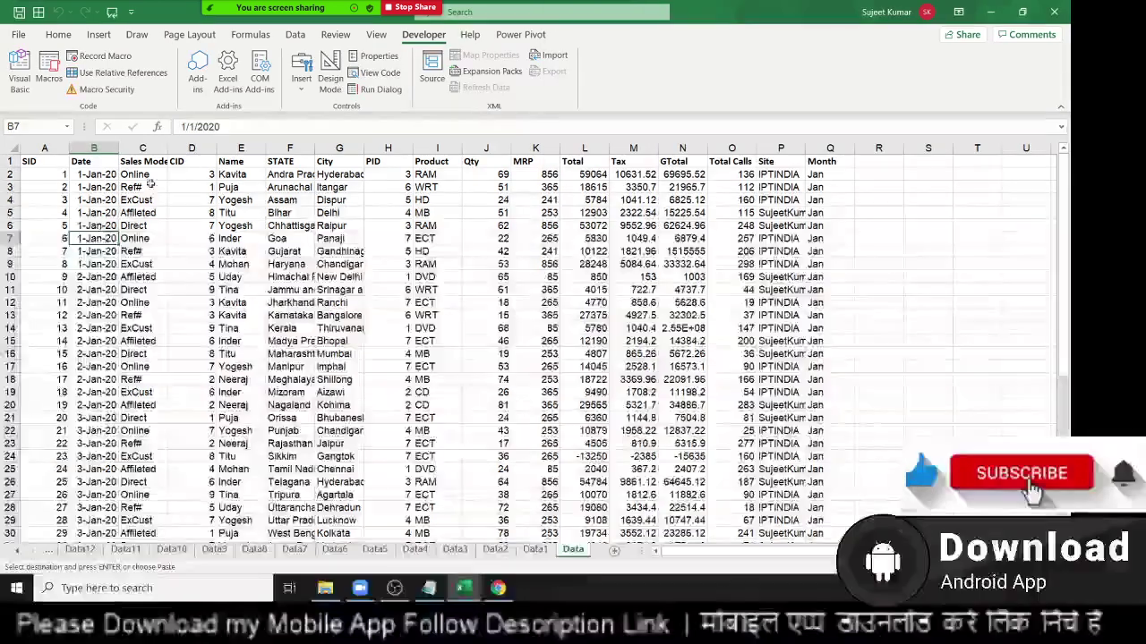
scroll(76, 339, down, 5)
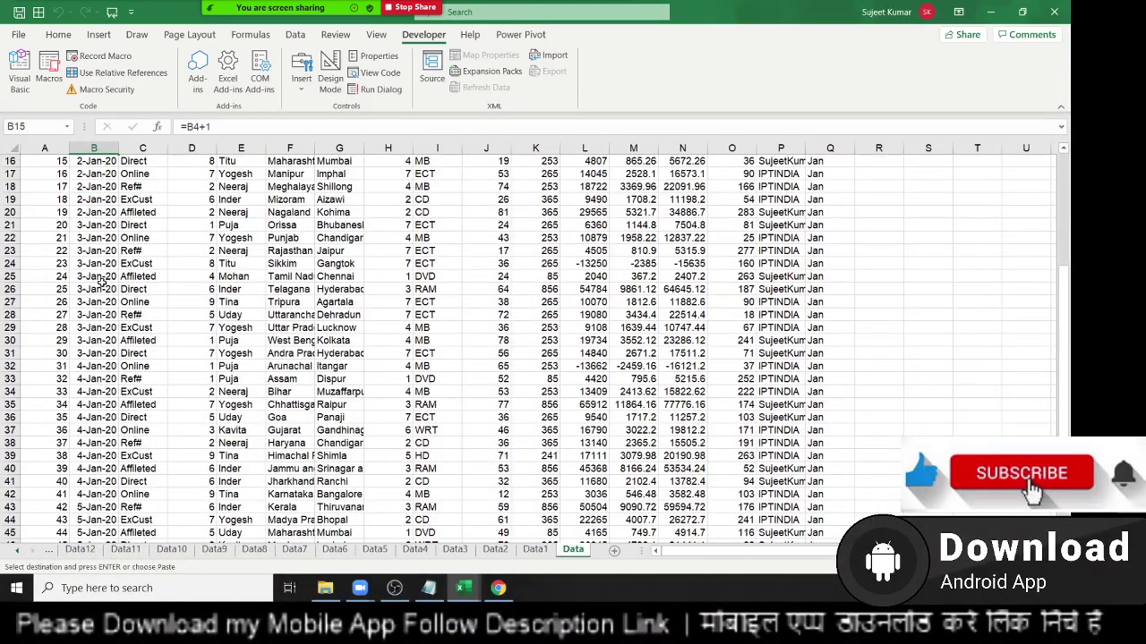
click(100, 313)
text(=)
click(94, 174)
text(+1)
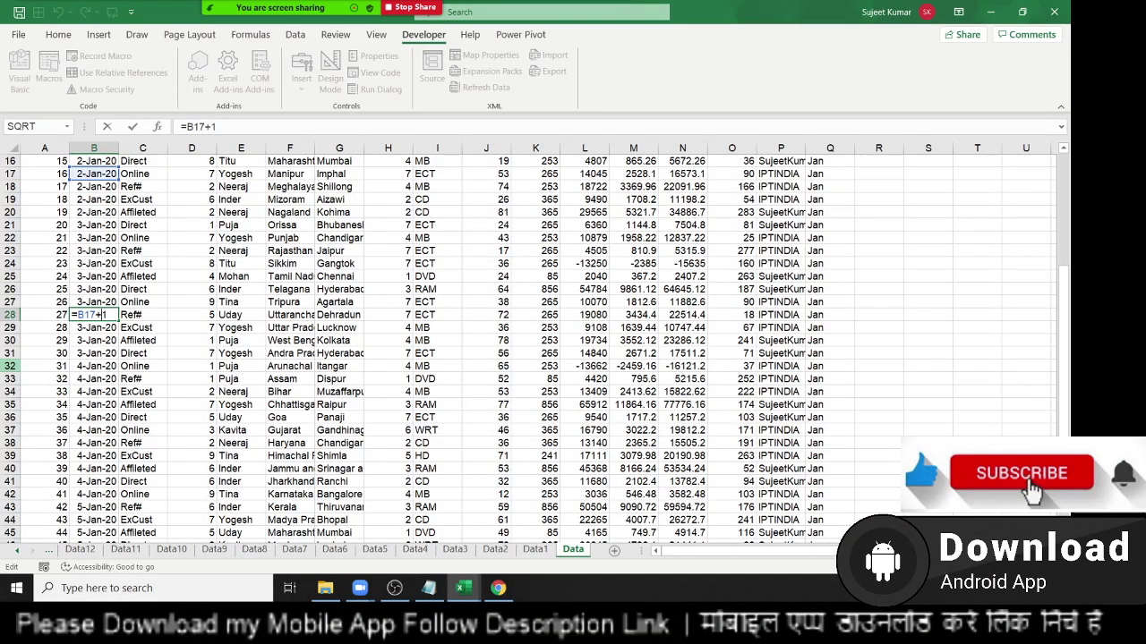
key(ctrl+Return)
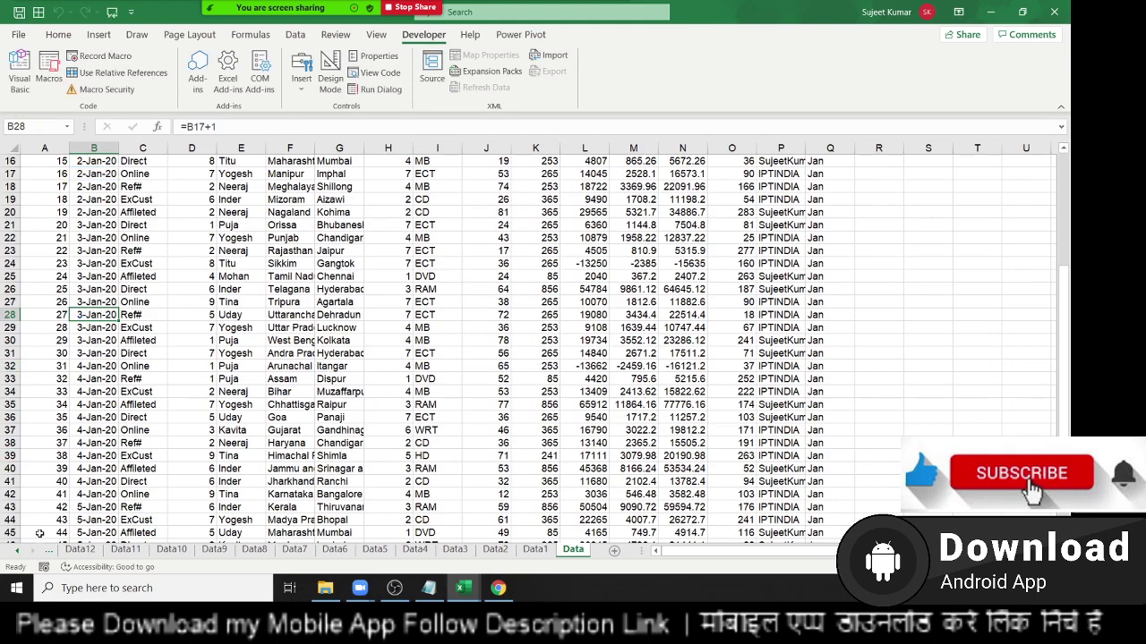
key(alt+F11)
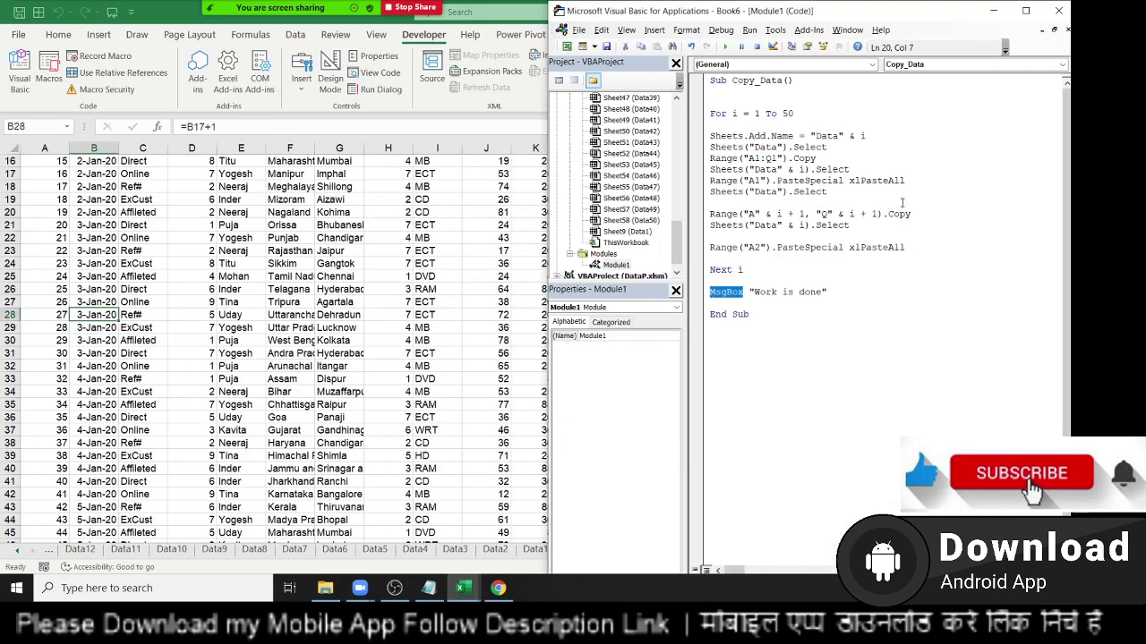
Step: Change the data-row paste to Range("A2").PasteSpecial xlPasteValues instead of xlPasteAll
double_click(901, 181)
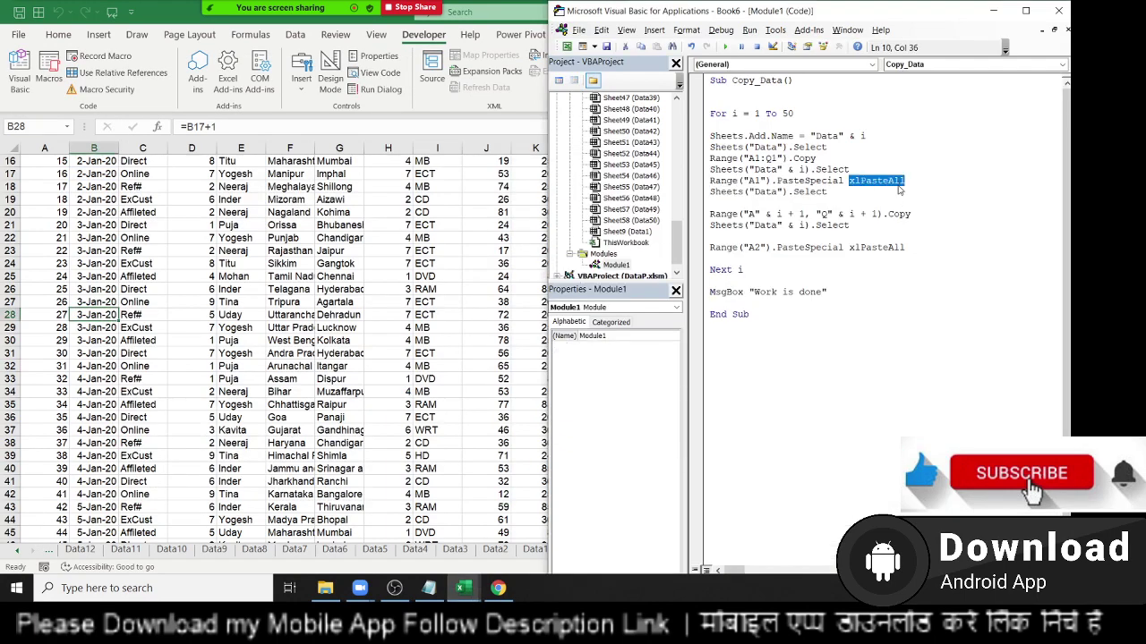
double_click(895, 249)
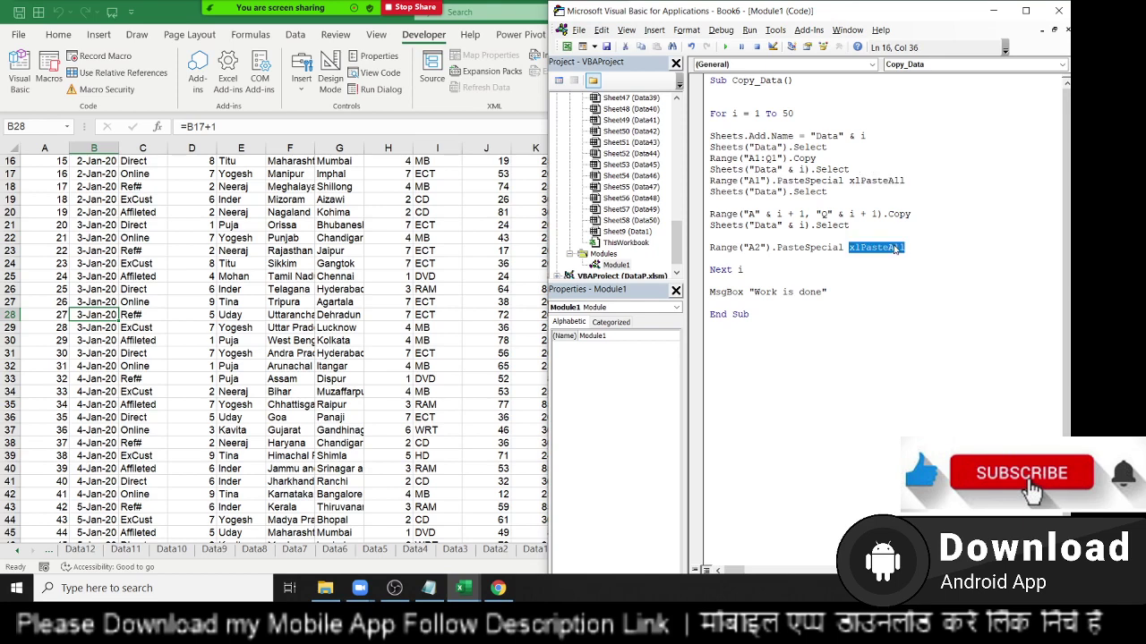
key(BackSpace)
key(ctrl+j)
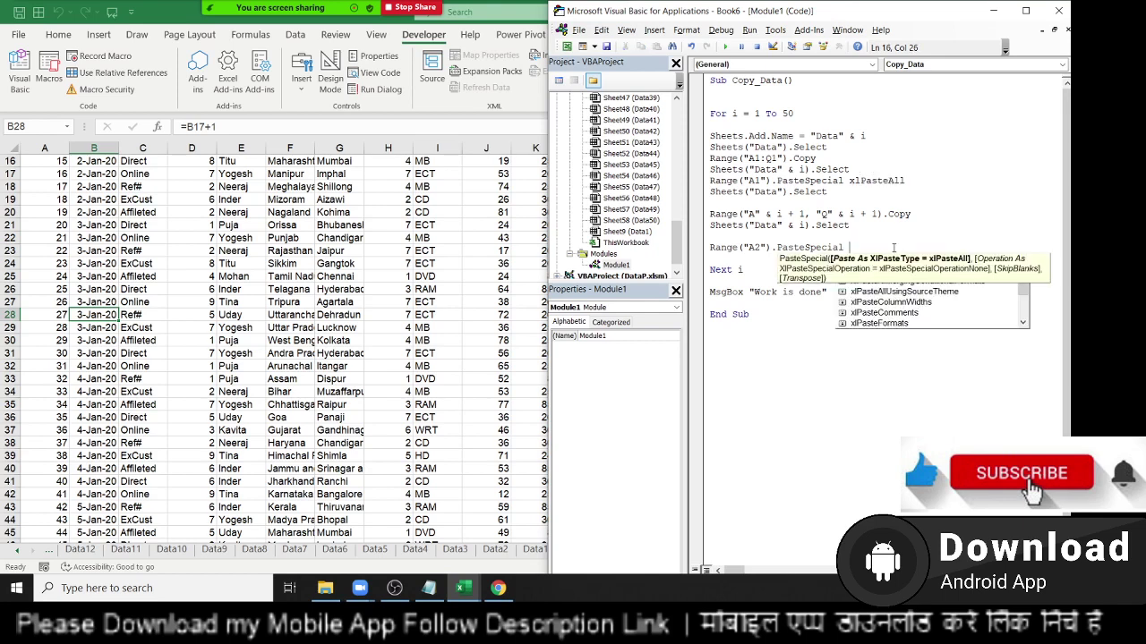
key(Down)
key(Down)
key(Down)
key(Down)
key(Down)
key(Down)
key(Down)
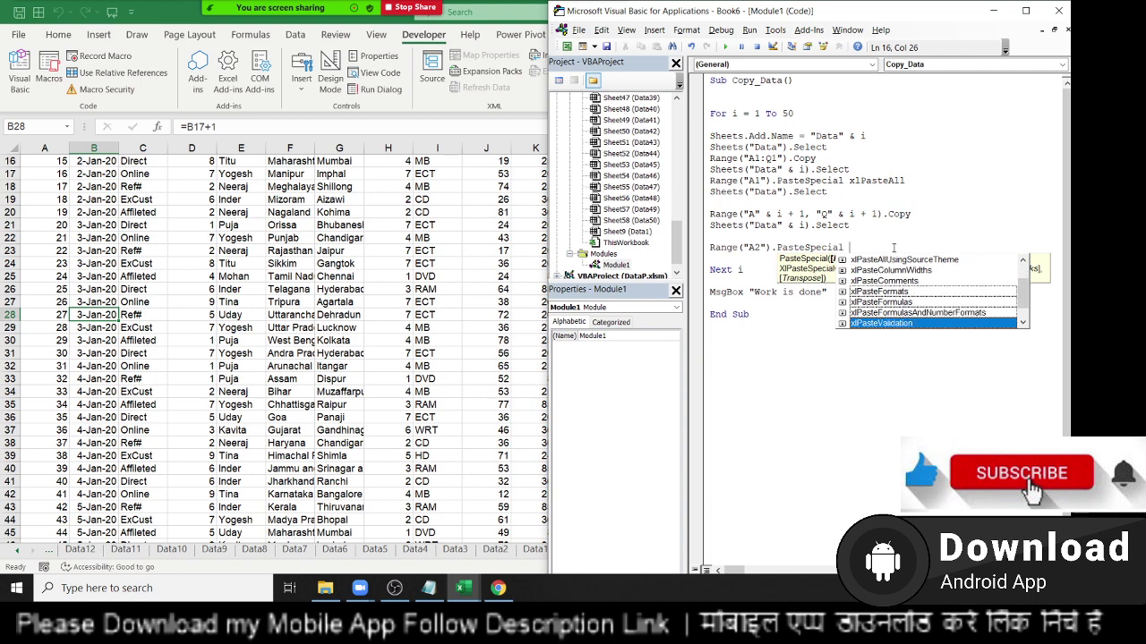
key(Down)
key(Down)
key(Tab)
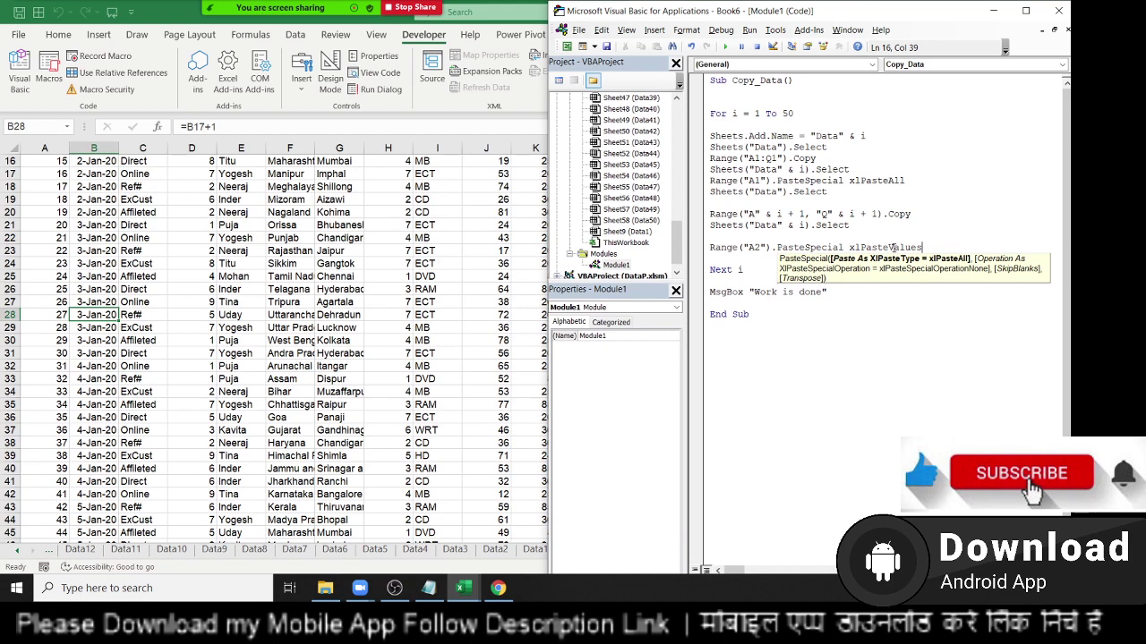
click(829, 330)
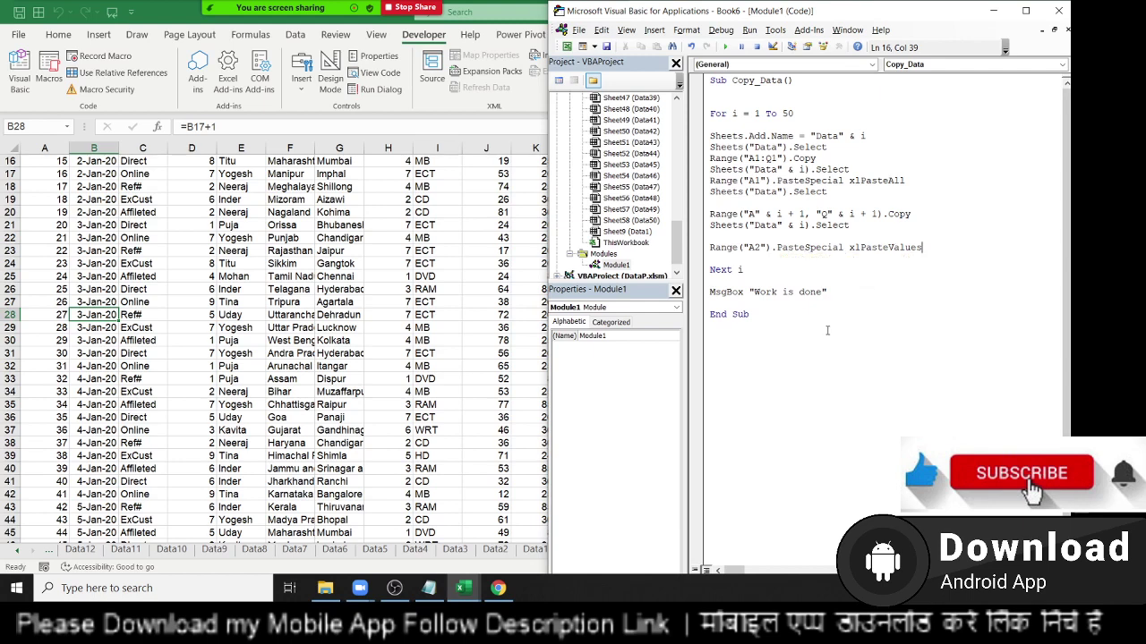
Step: Review the finished Copy_Data loop through End Sub, then close the VBA editor
drag(827, 329, 711, 115)
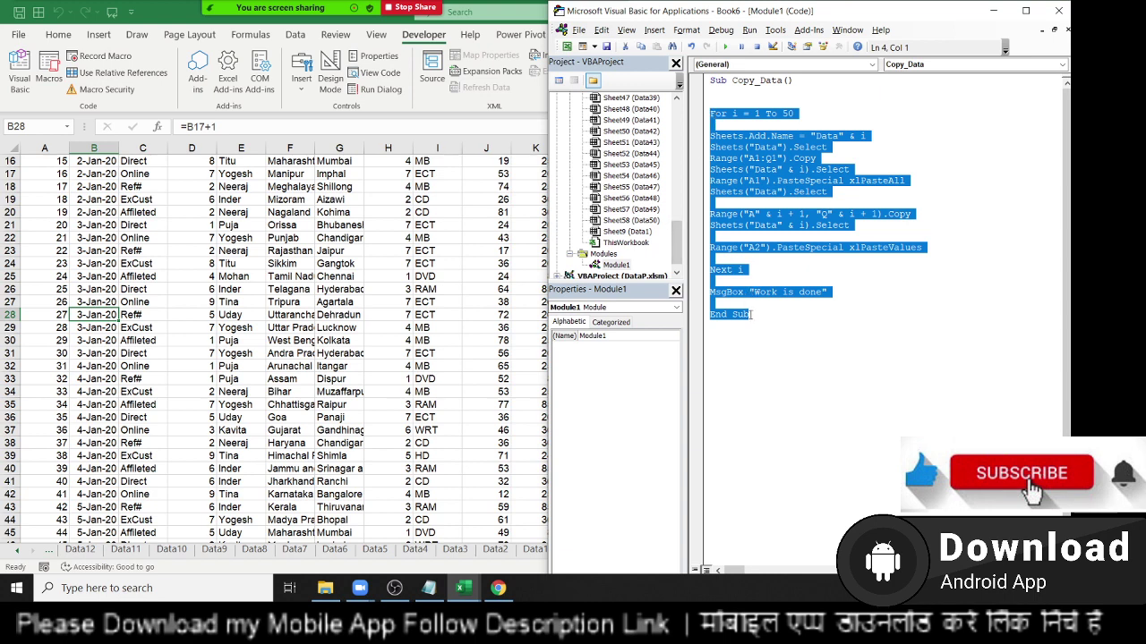
click(756, 326)
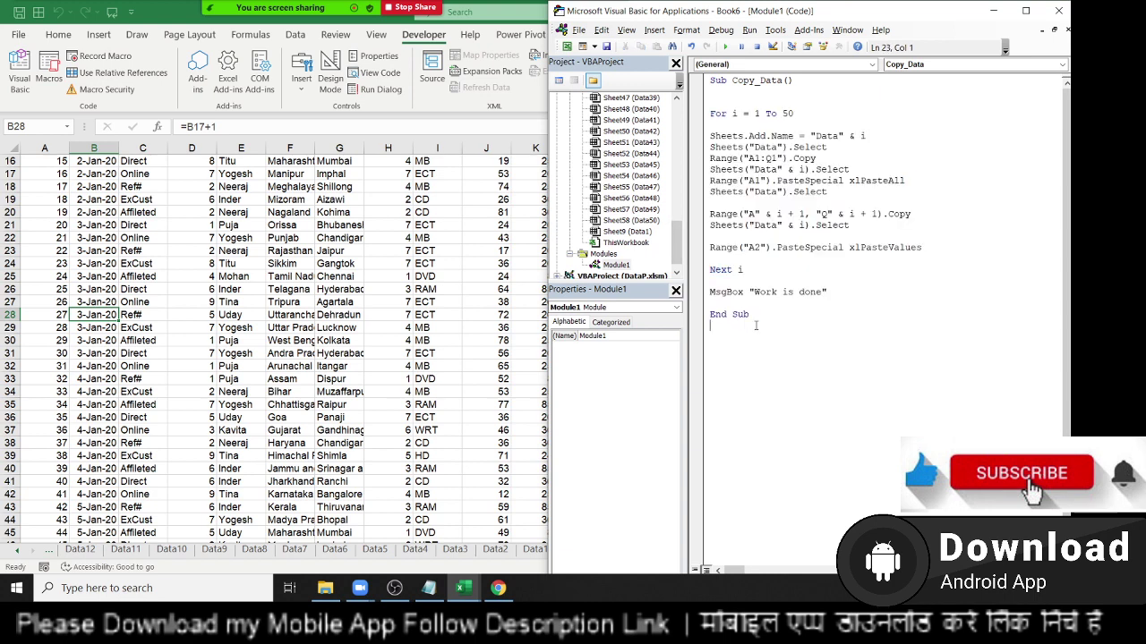
click(993, 11)
Step: Minimize the three Excel workbook windows and Notepad to reveal the desktop
click(994, 11)
click(994, 11)
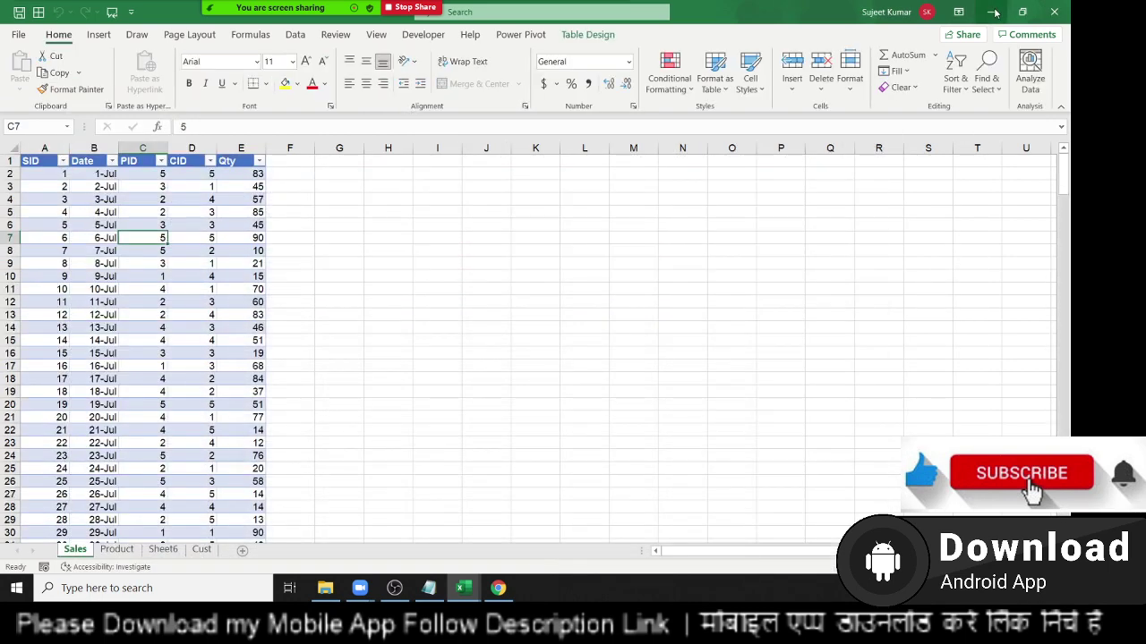
click(994, 11)
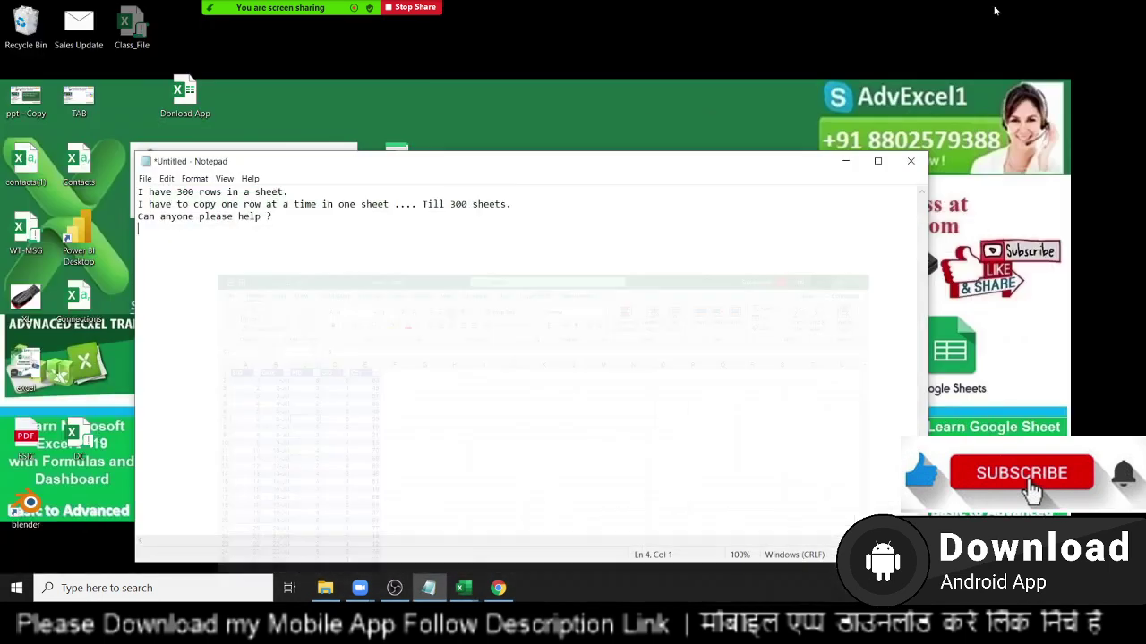
click(845, 161)
mouse_move(266, 5)
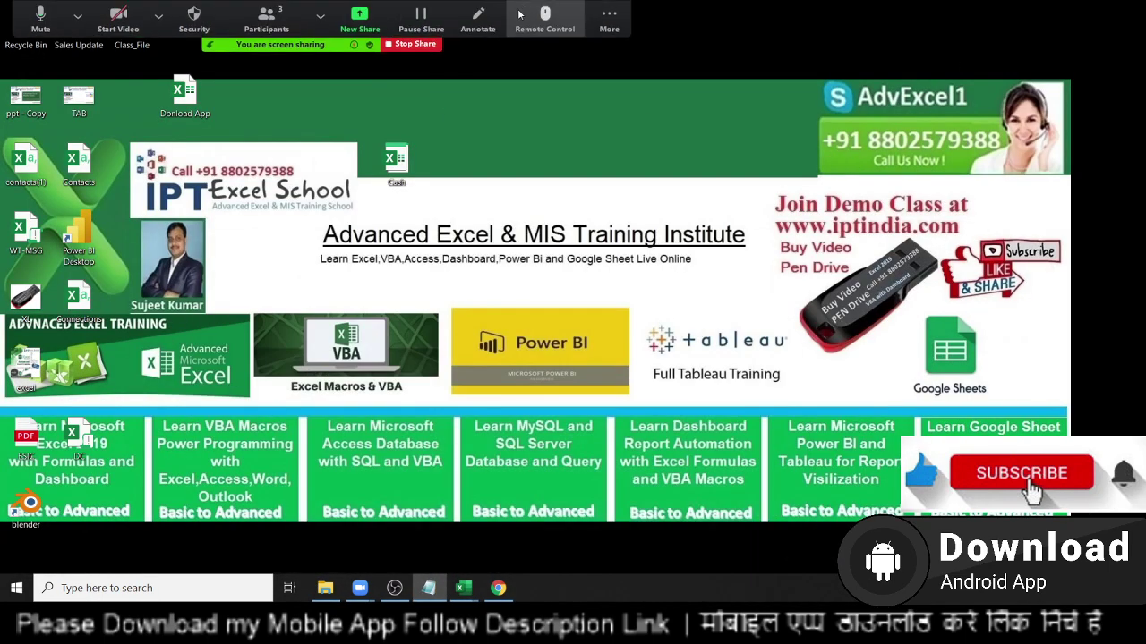